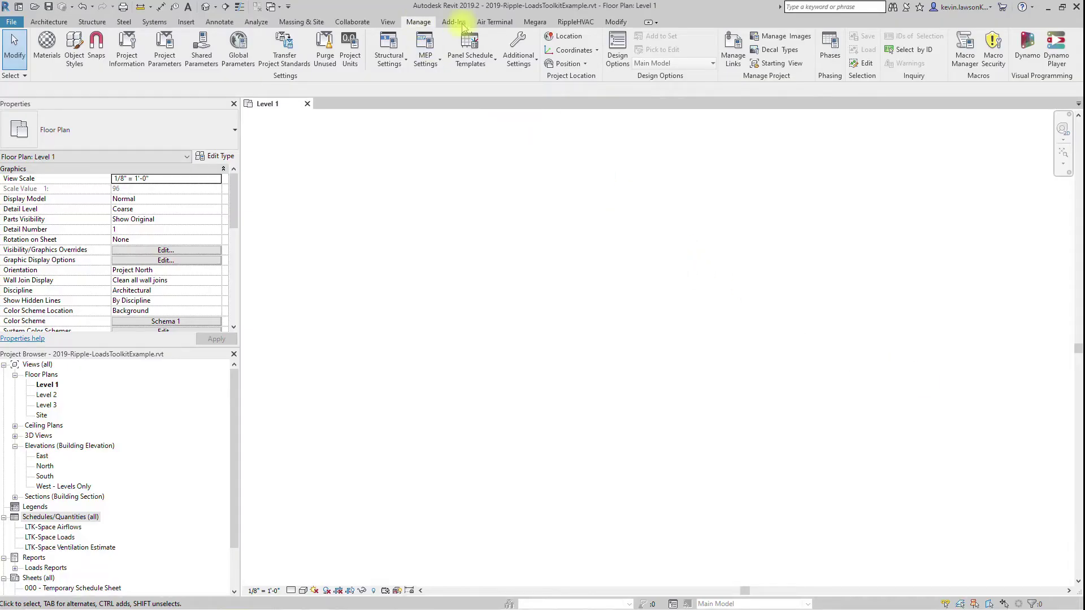
# Link 2019-Example Architectural Project.rvt into the project, dismissing the nested links warning
pyautogui.click(736, 61)
pyautogui.click(834, 416)
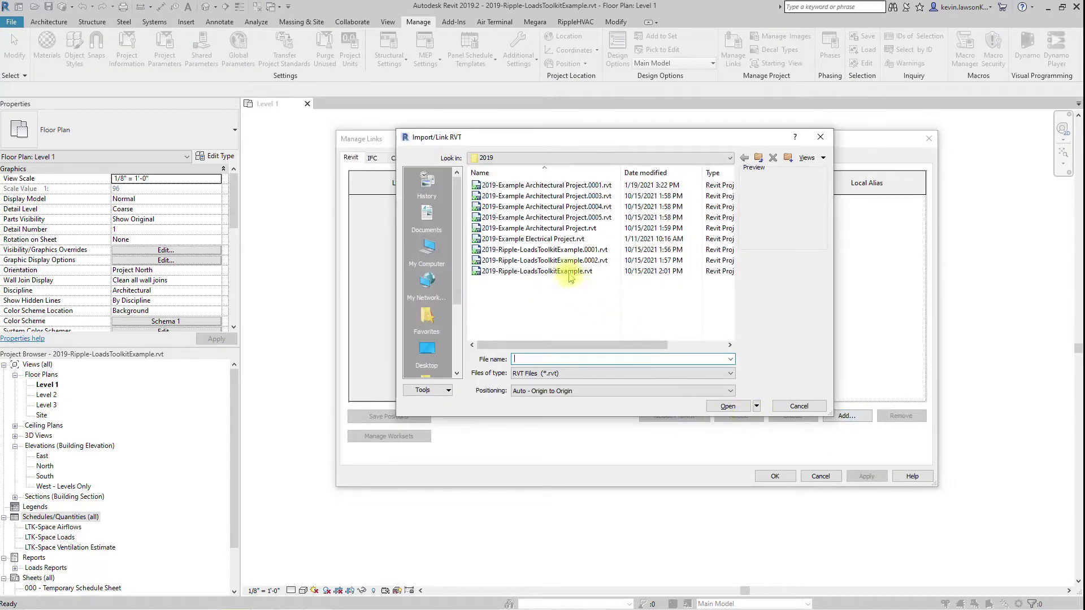
pyautogui.click(543, 228)
pyautogui.click(728, 406)
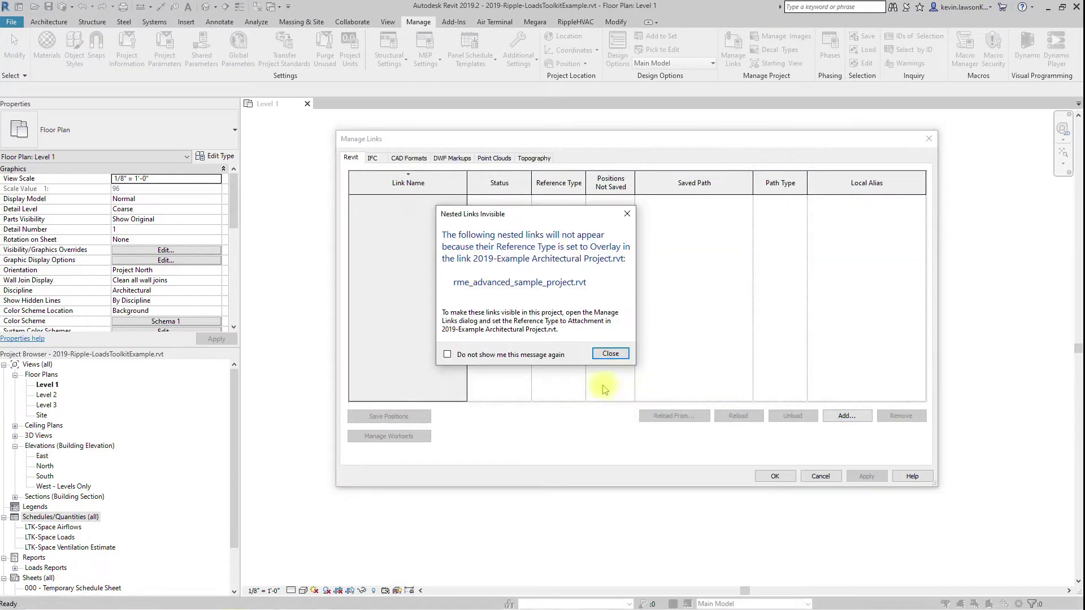
pyautogui.click(610, 355)
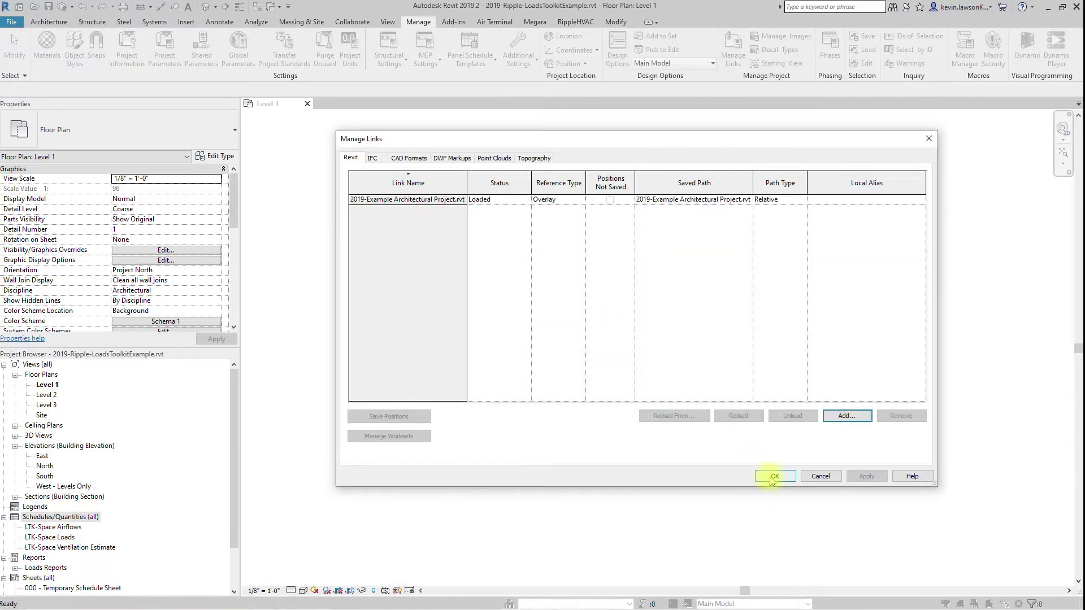
pyautogui.click(773, 478)
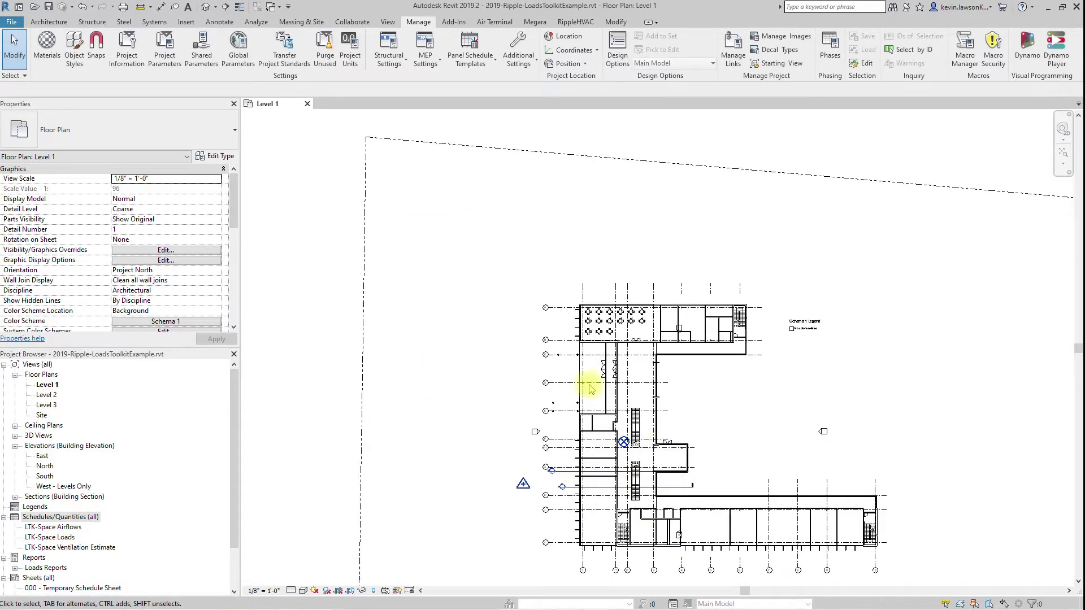
# Make the linked architectural model Room Bounding in its type properties
pyautogui.click(619, 380)
pyautogui.click(221, 159)
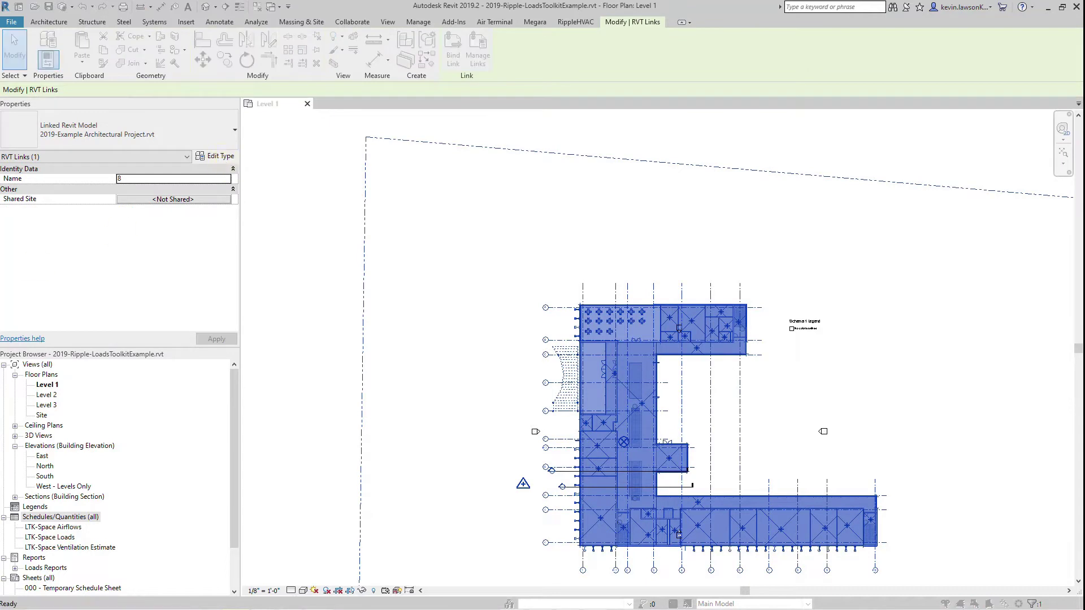
pyautogui.click(418, 276)
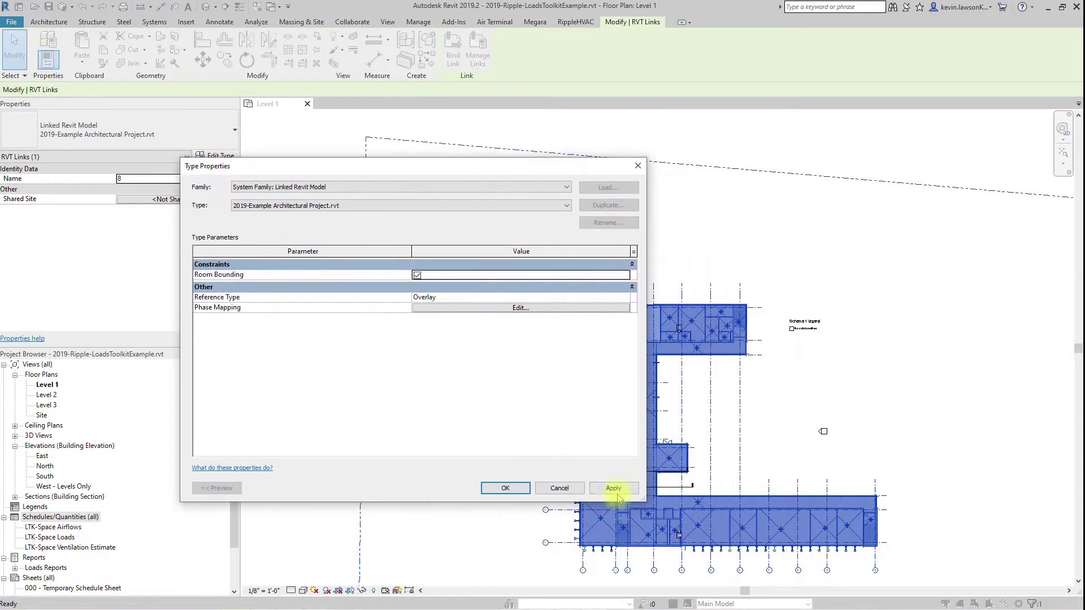
pyautogui.click(505, 488)
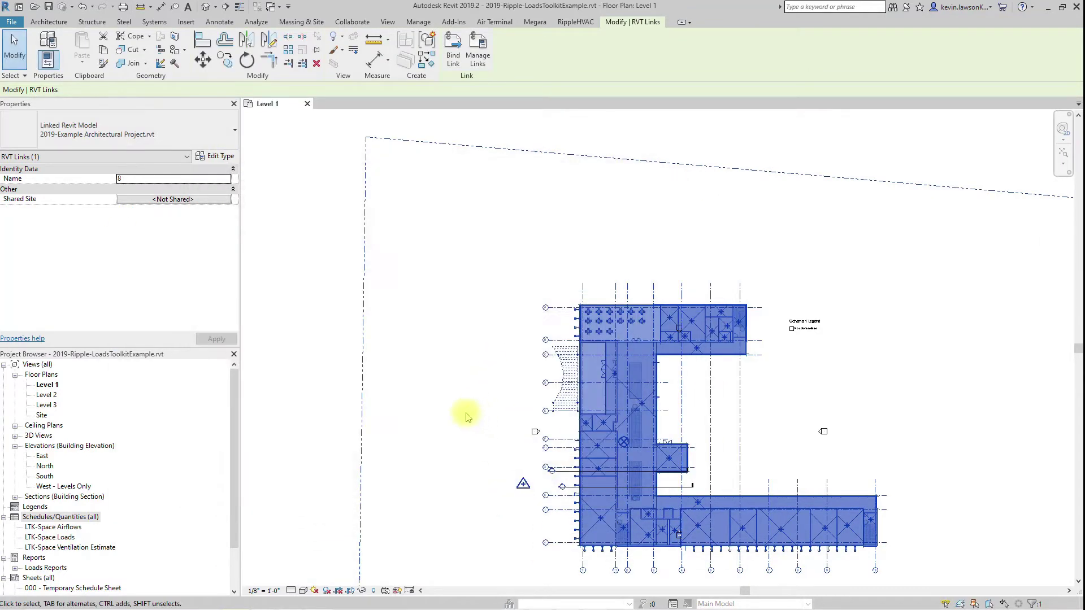
pyautogui.click(284, 339)
pyautogui.click(566, 58)
# Acquire the project coordinates from the linked architectural model
pyautogui.click(552, 155)
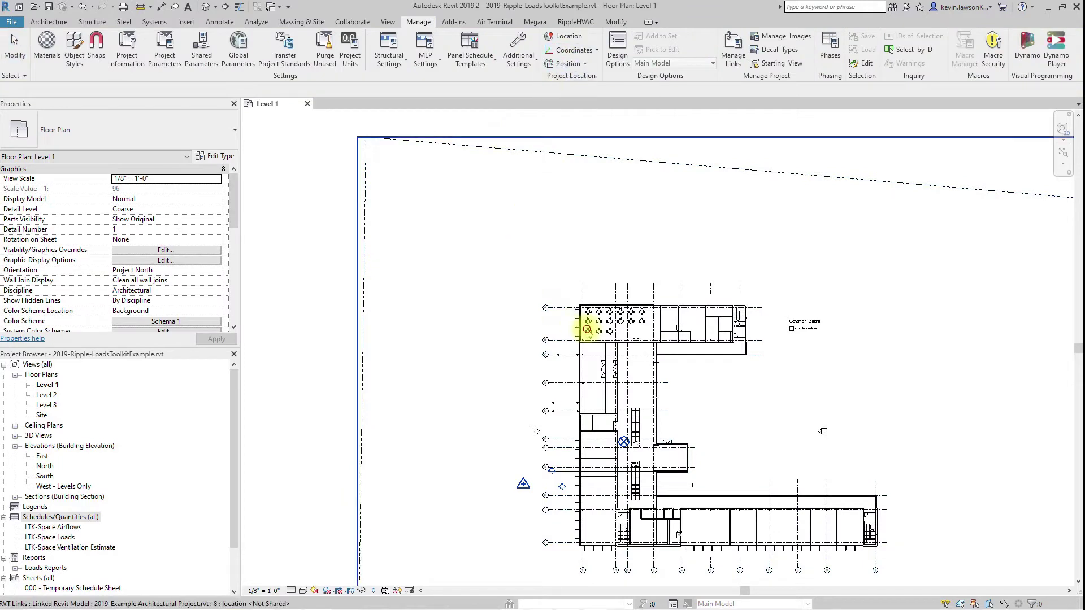
pyautogui.click(598, 330)
pyautogui.click(607, 318)
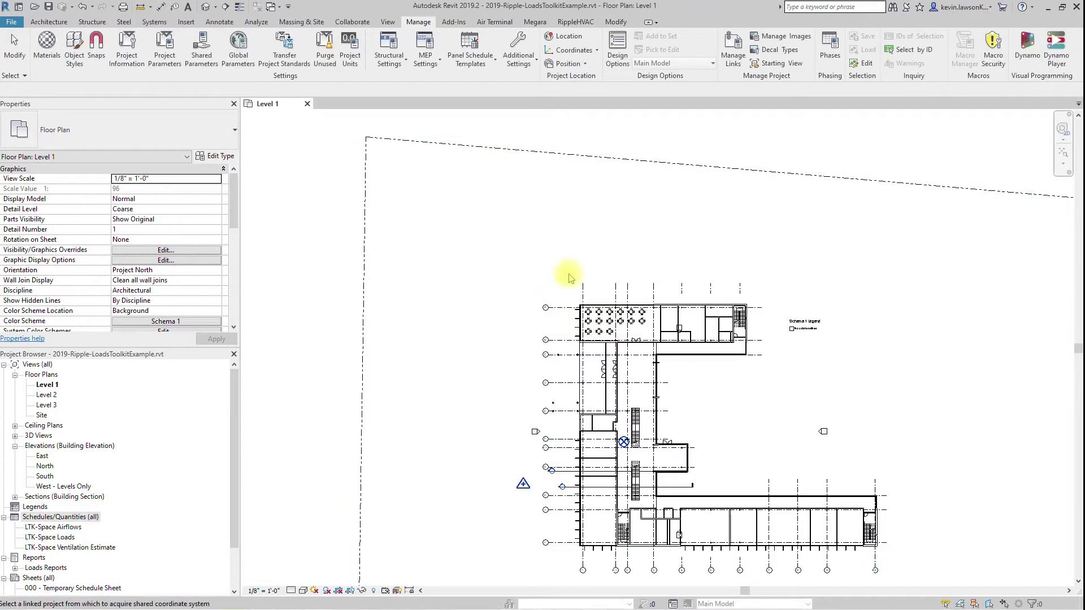
# Turn off weather-station design data and enter 9 for the July dry bulb temperature
pyautogui.click(571, 39)
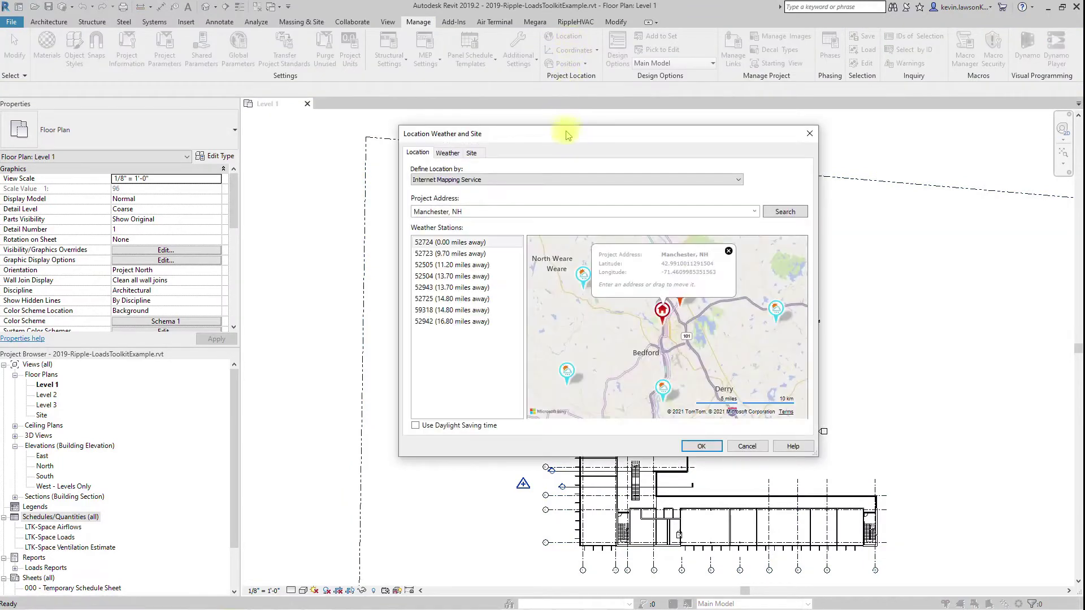
pyautogui.click(482, 154)
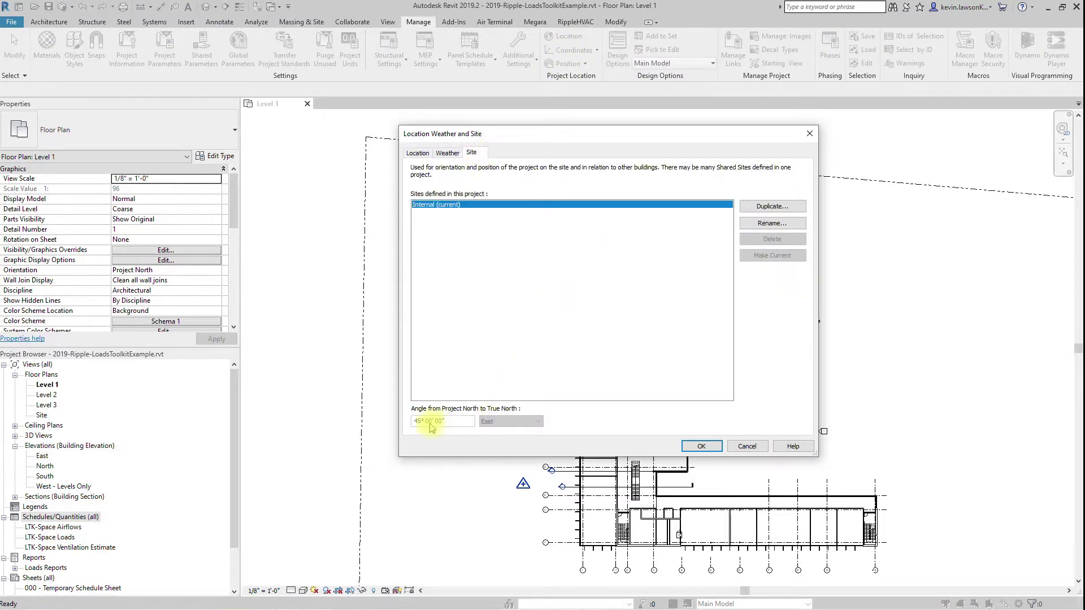
pyautogui.click(450, 153)
pyautogui.click(412, 169)
pyautogui.doubleClick(504, 399)
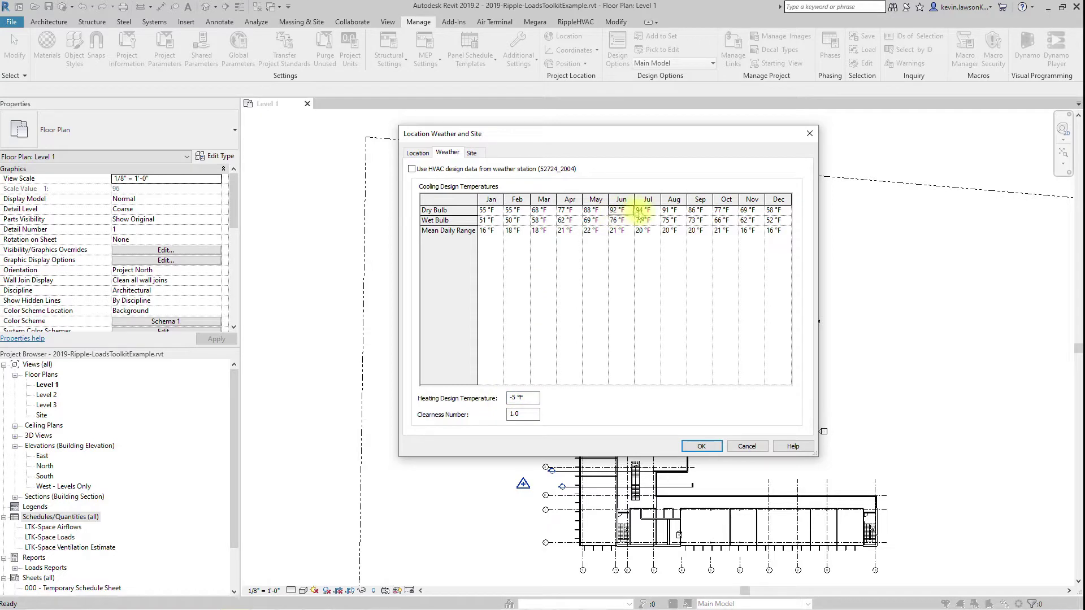
pyautogui.write('9')
pyautogui.click(701, 445)
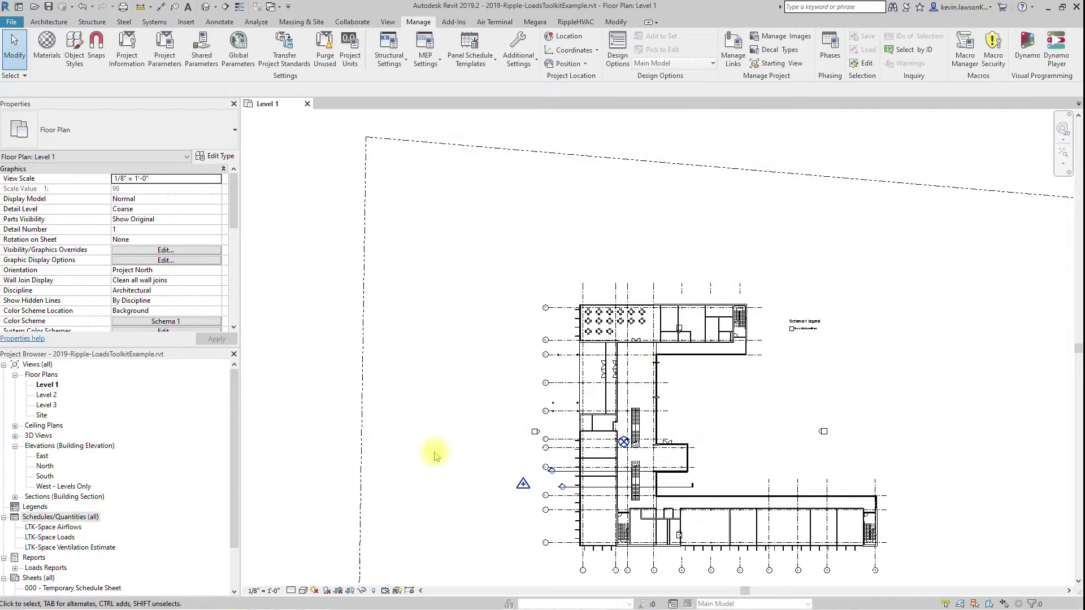
# In West - Levels Only, align hLevels 1–3 to the linked floors at 0'-0", 12'-5 19/32" and 24'-11 7/32"
pyautogui.doubleClick(74, 487)
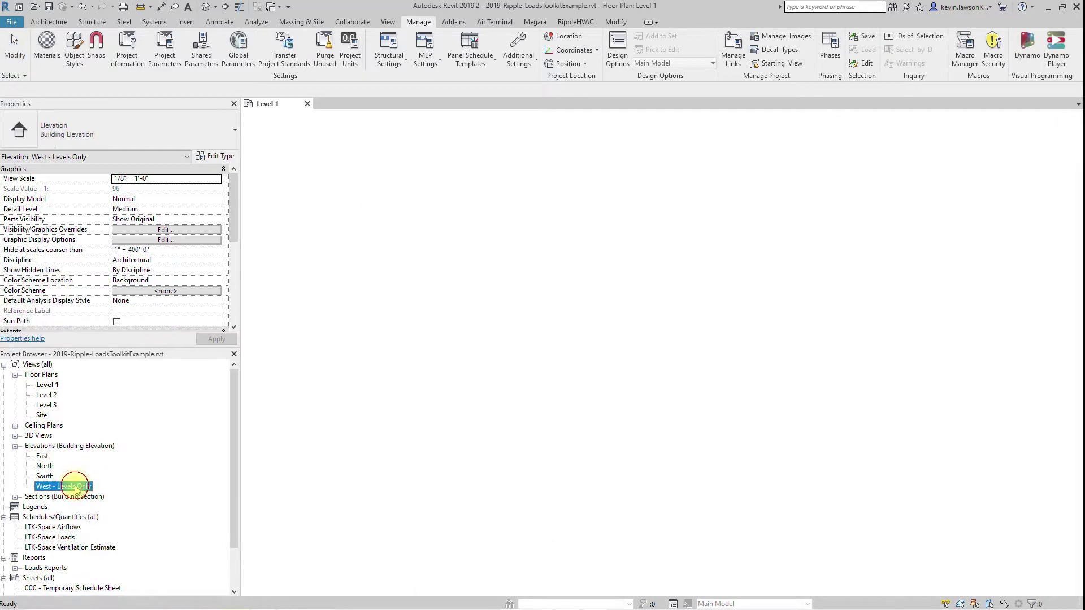
pyautogui.scroll(2, 916, 359)
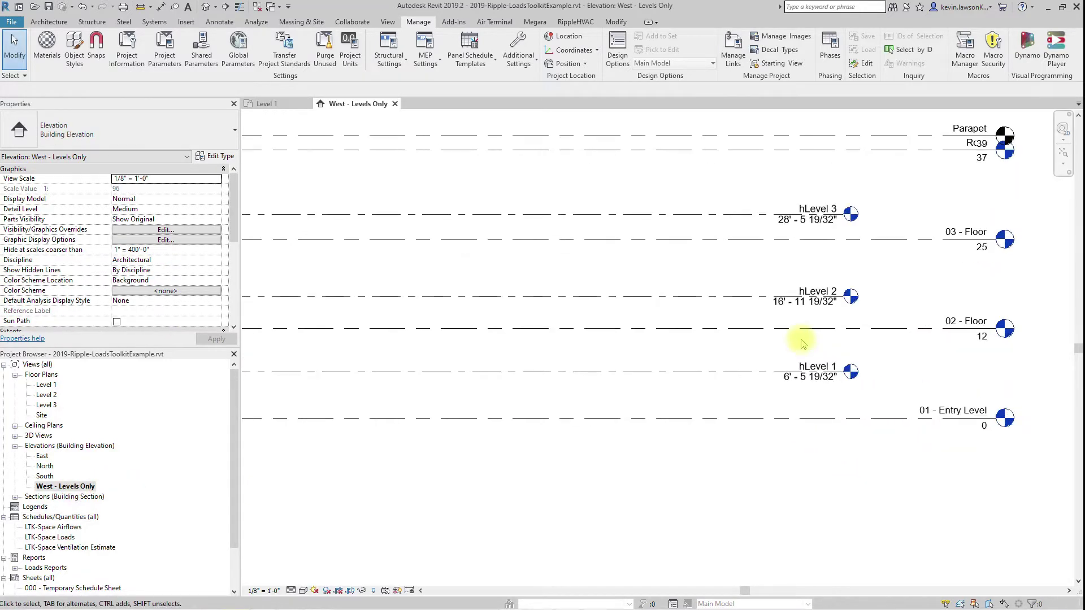
pyautogui.click(703, 296)
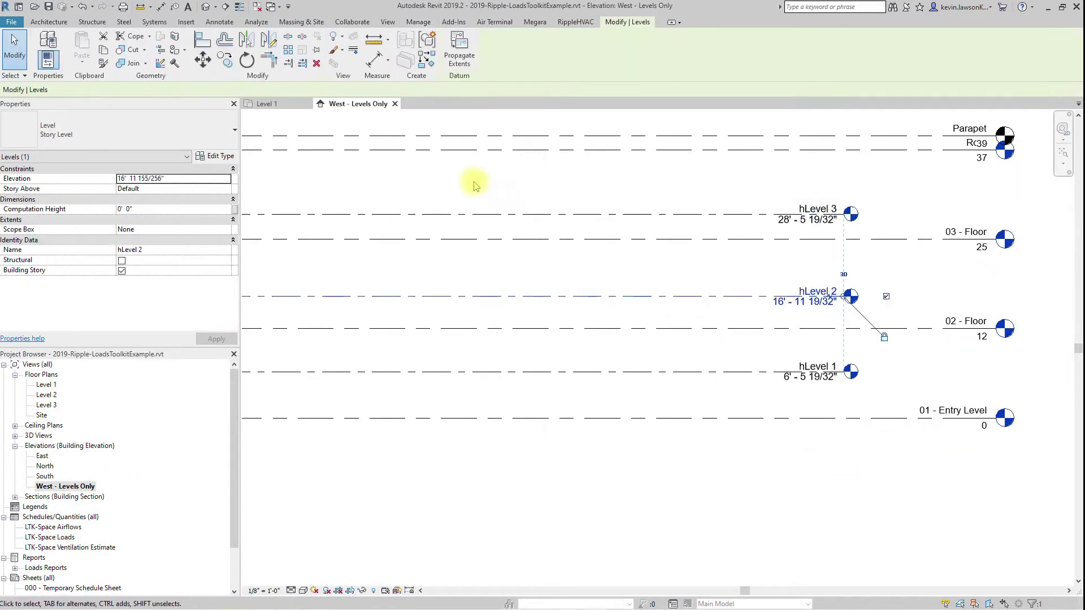
pyautogui.click(202, 42)
pyautogui.click(695, 328)
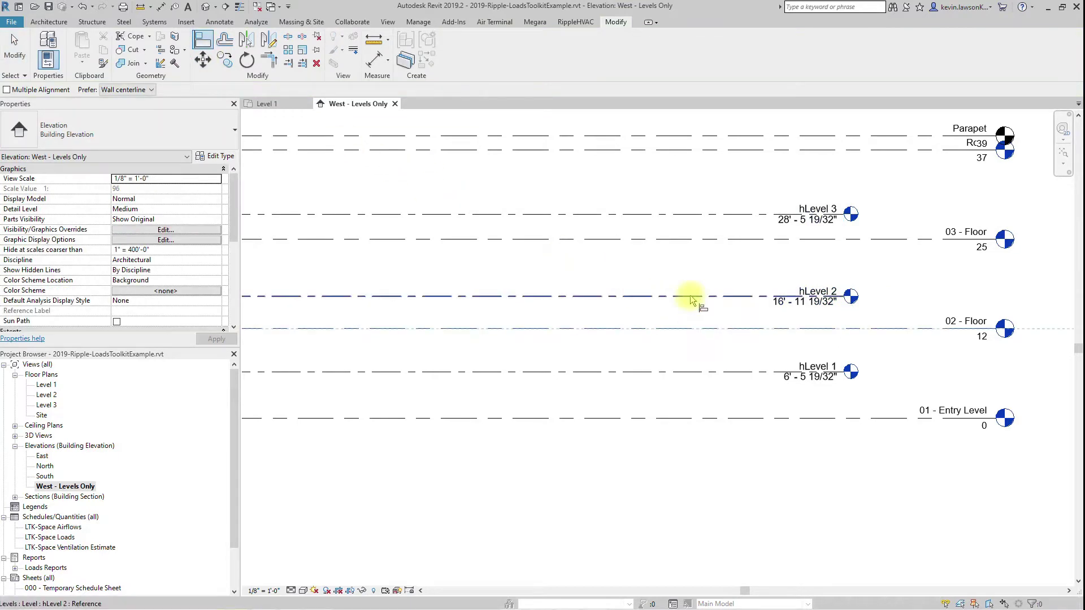
pyautogui.click(696, 296)
pyautogui.click(692, 421)
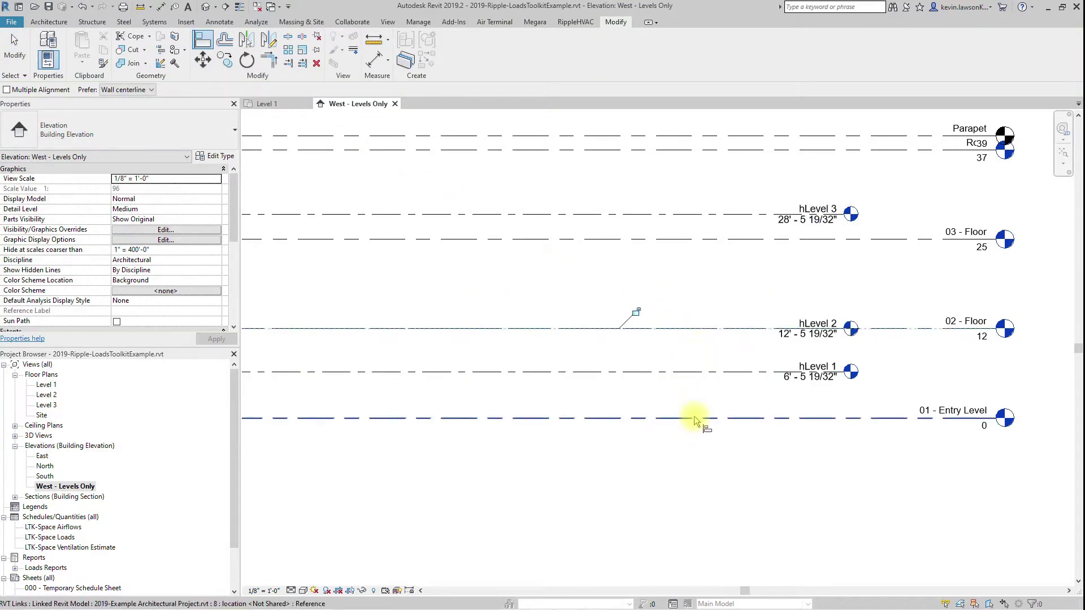
pyautogui.click(696, 374)
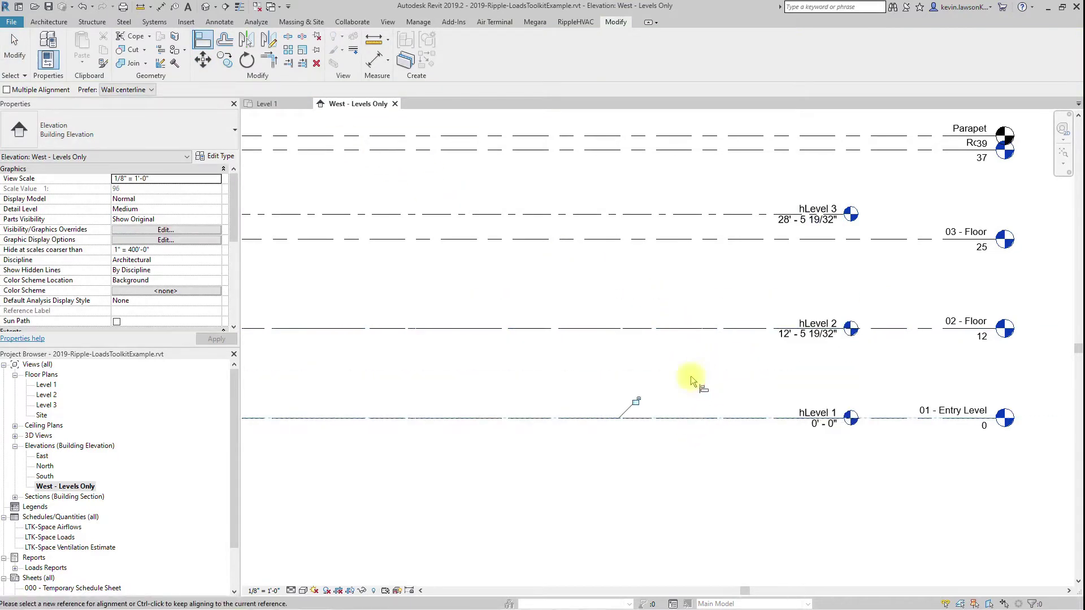
pyautogui.click(683, 239)
pyautogui.click(673, 215)
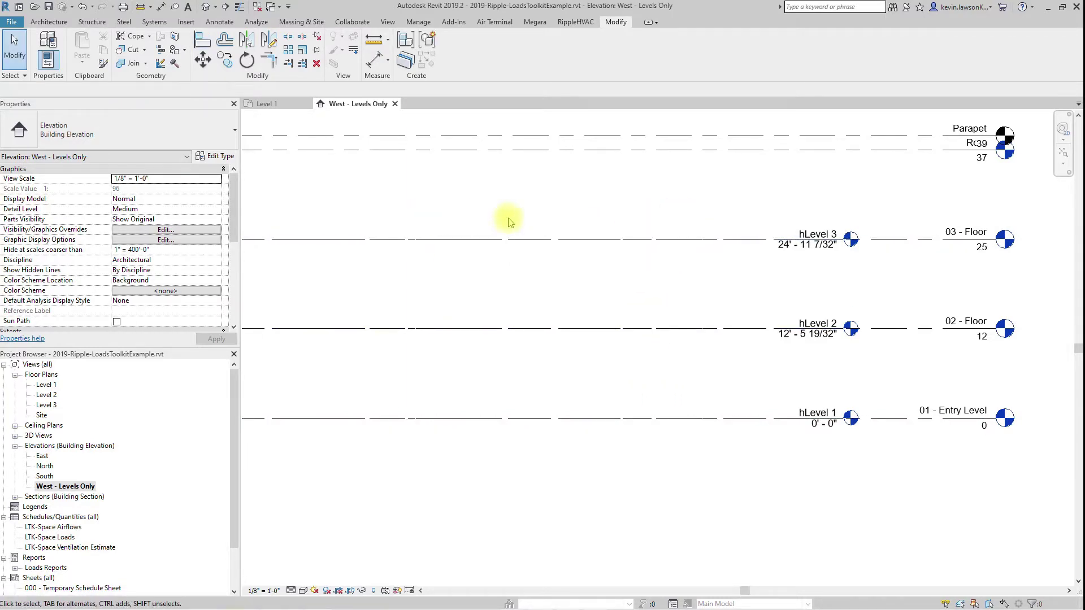
pyautogui.press('Escape')
pyautogui.press('Escape')
# Link 2019-Example Electrical Project.rvt into the project
pyautogui.press('z')
pyautogui.press('f')
pyautogui.click(733, 65)
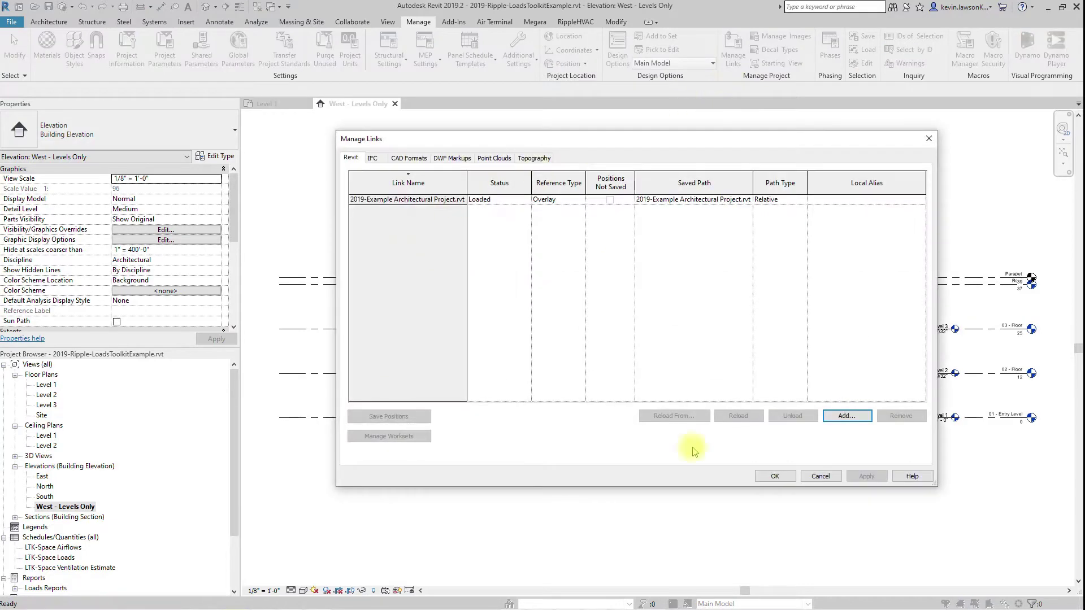
pyautogui.click(847, 416)
pyautogui.click(539, 249)
pyautogui.click(728, 405)
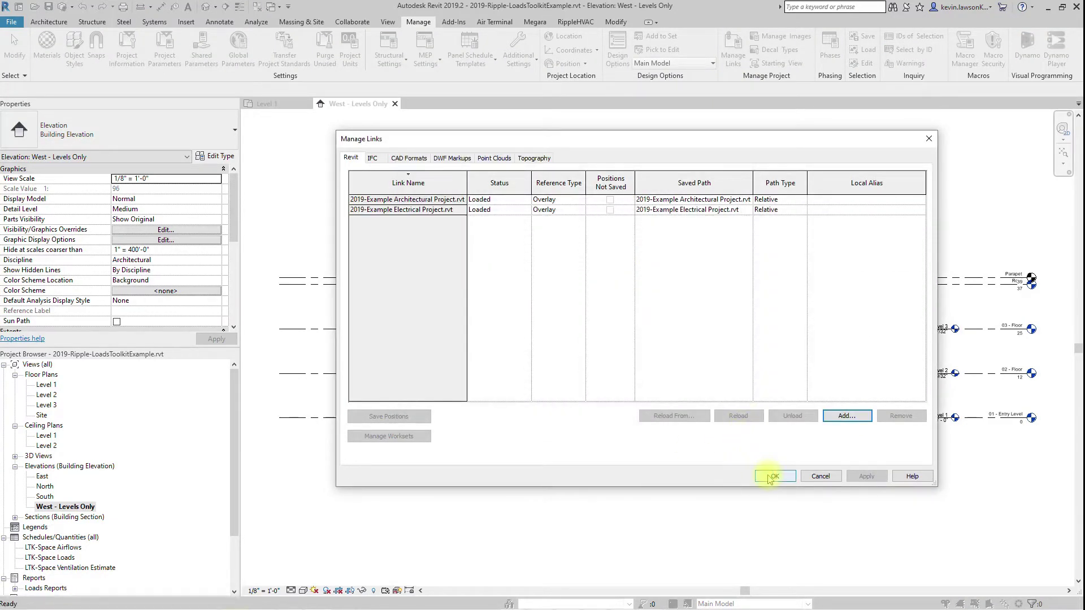
pyautogui.click(773, 476)
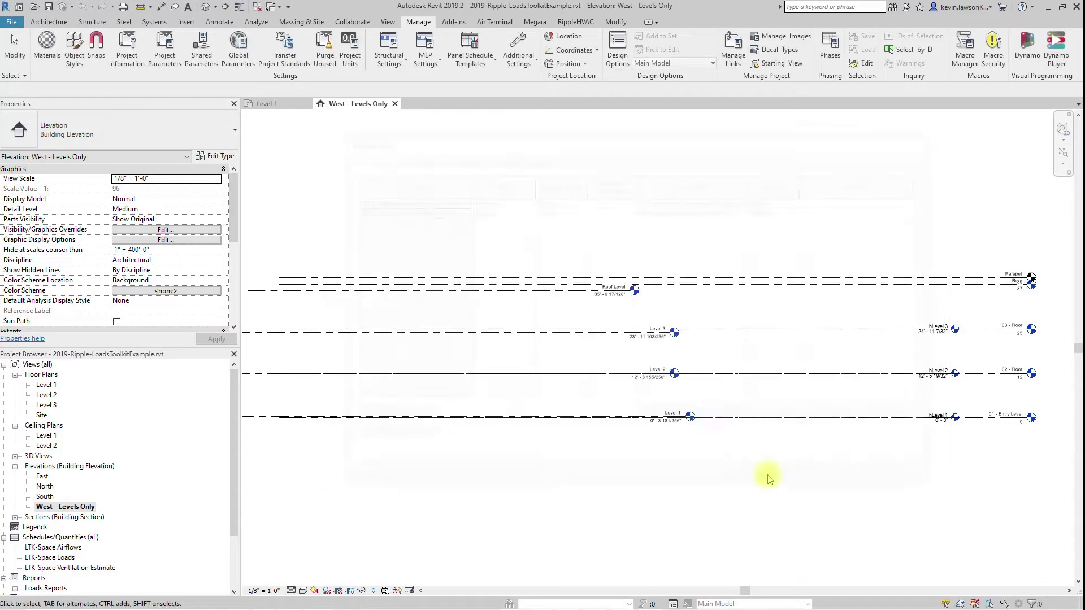
# In the Level 1 ceiling plan, start Copy/Monitor using the linked electrical model
pyautogui.doubleClick(47, 435)
pyautogui.scroll(3, 475, 169)
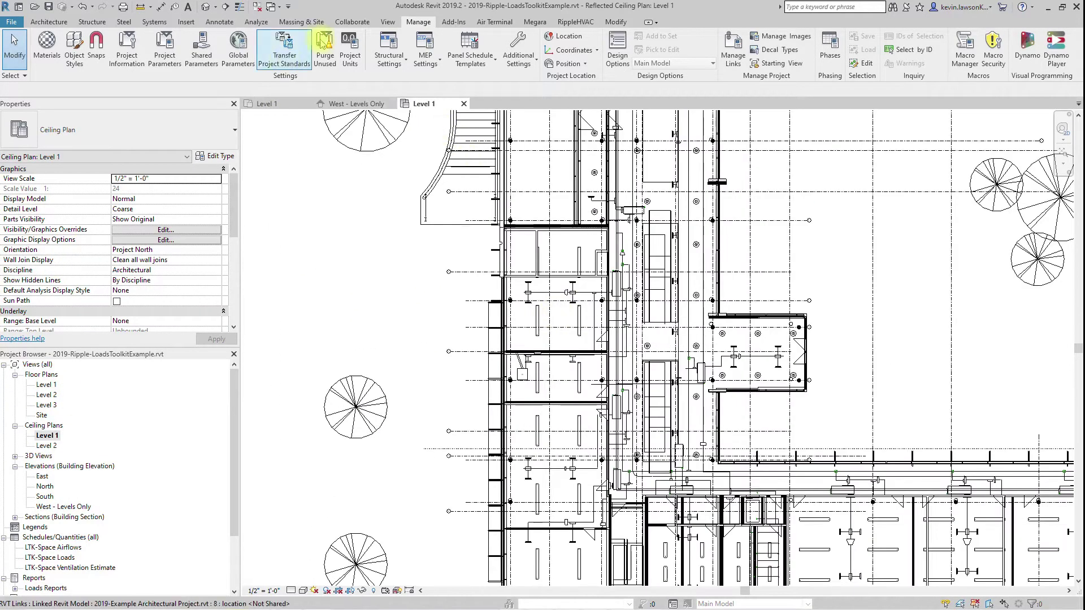
pyautogui.click(351, 22)
pyautogui.click(518, 50)
pyautogui.click(537, 100)
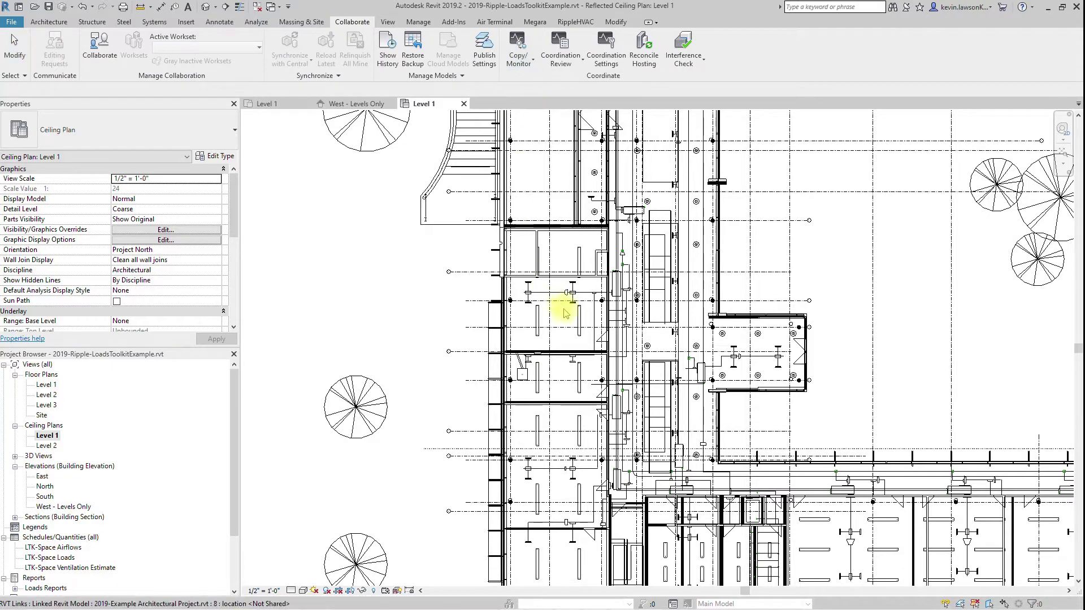
pyautogui.click(578, 319)
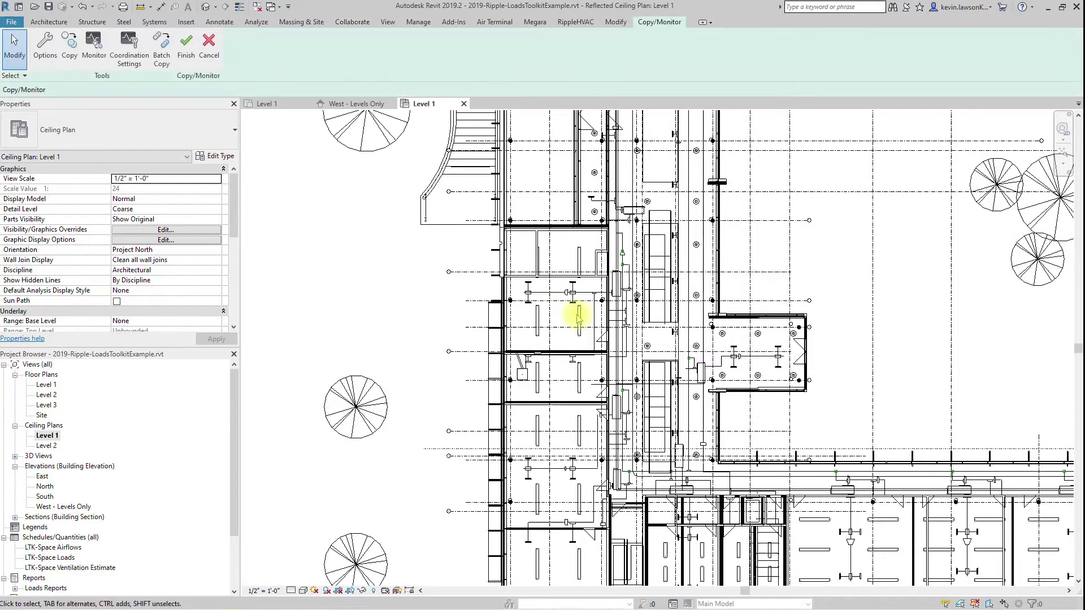
# In Coordination Settings, allow batch copying for the Electrical Fixtures category
pyautogui.click(160, 62)
pyautogui.click(446, 283)
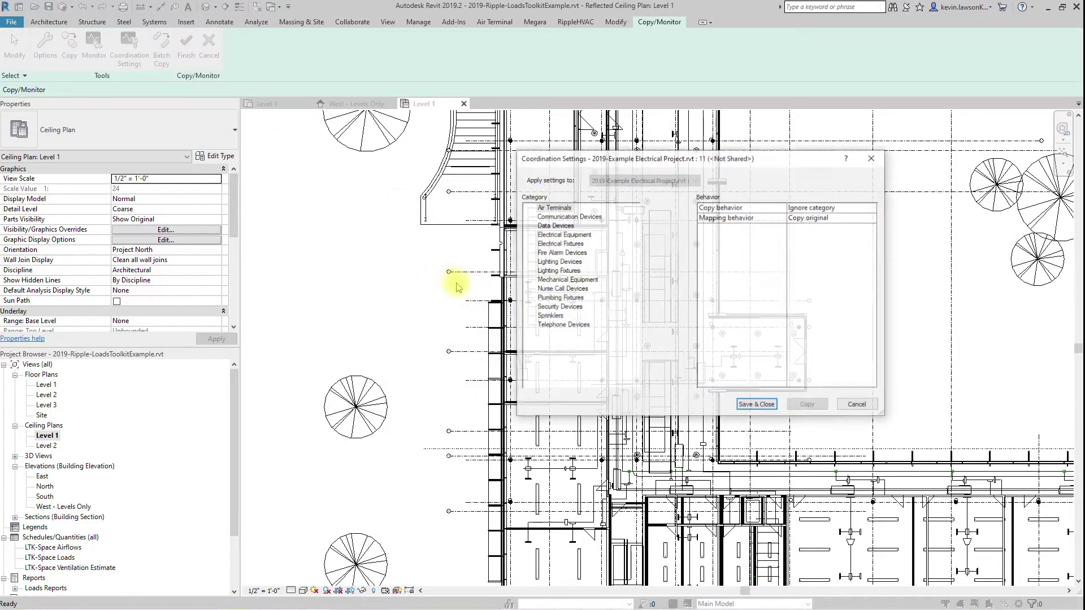
pyautogui.click(559, 243)
pyautogui.click(831, 207)
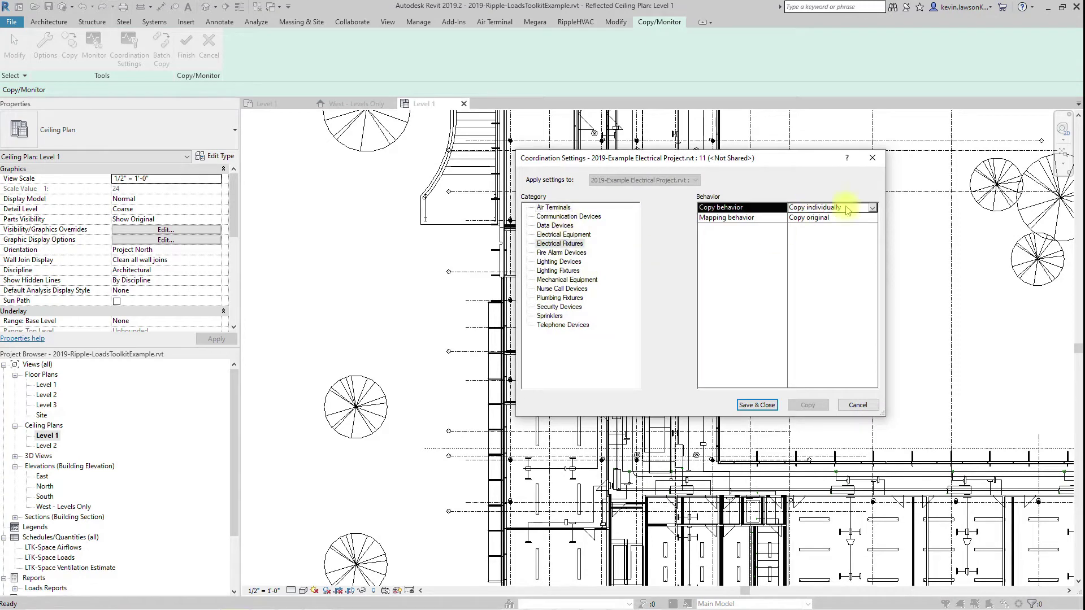
pyautogui.click(872, 207)
pyautogui.click(819, 234)
# Set Lighting Fixtures to Copy individually, copy them, continue without levels, and finish
pyautogui.click(573, 271)
pyautogui.click(831, 207)
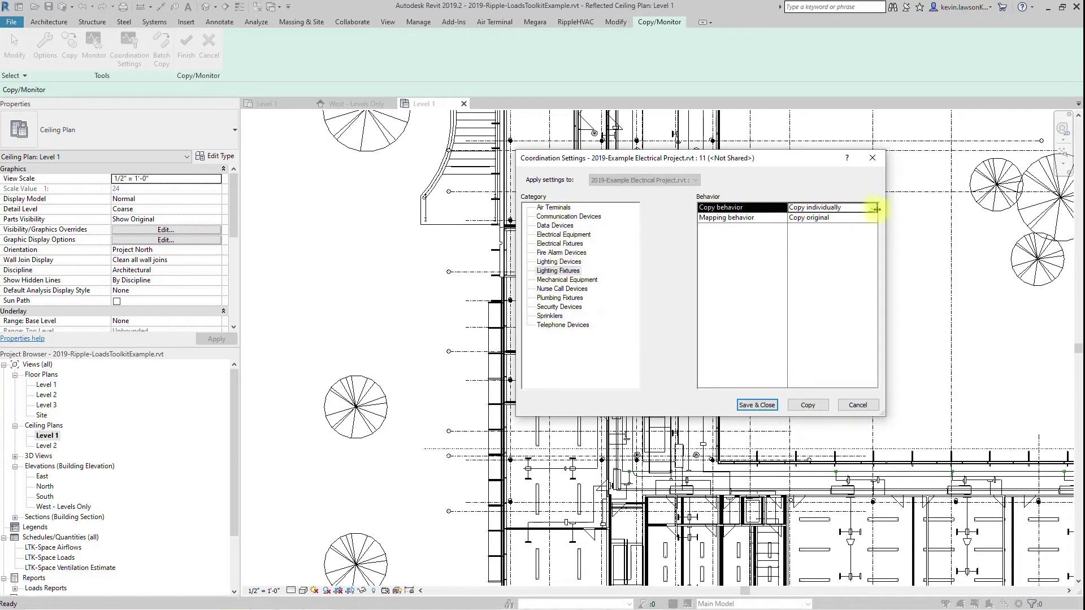
pyautogui.click(873, 207)
pyautogui.click(844, 225)
pyautogui.click(808, 405)
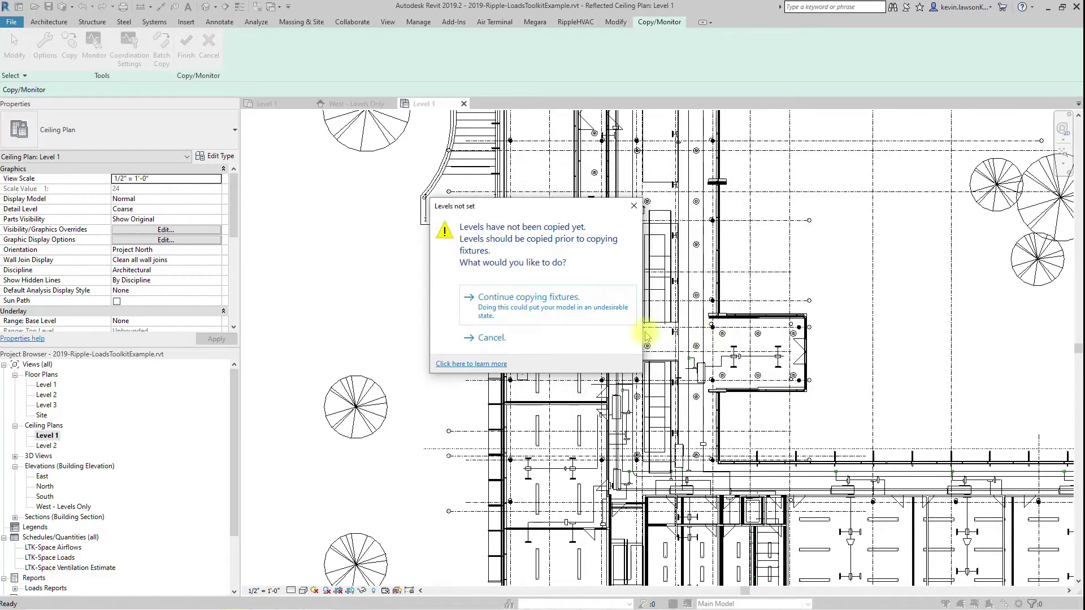
pyautogui.click(565, 299)
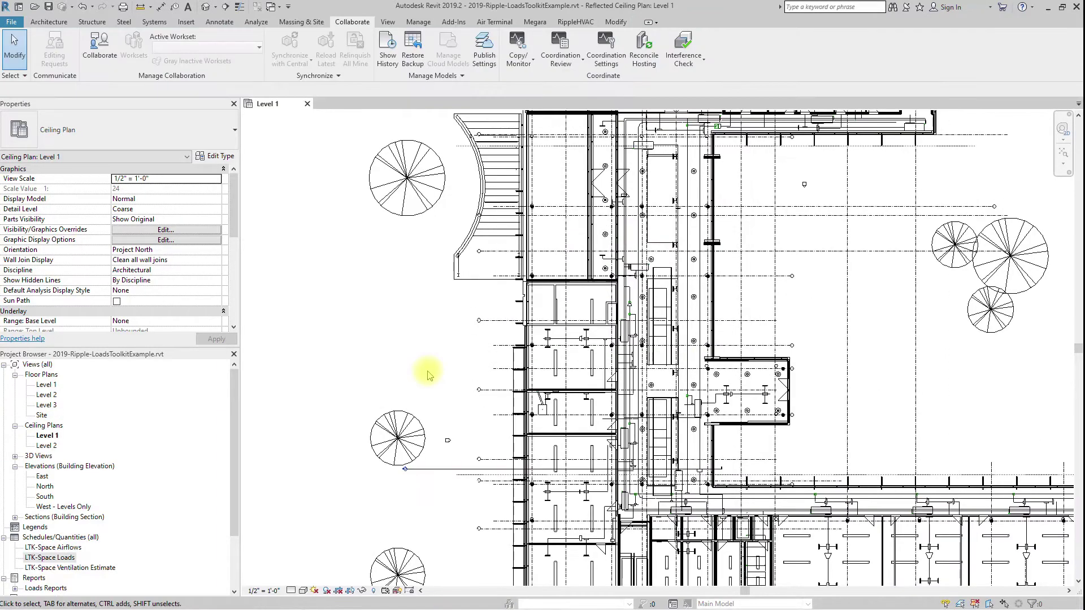
# Run RippleHVAC's Set Recommended Settings and acknowledge the confirmation
pyautogui.click(578, 23)
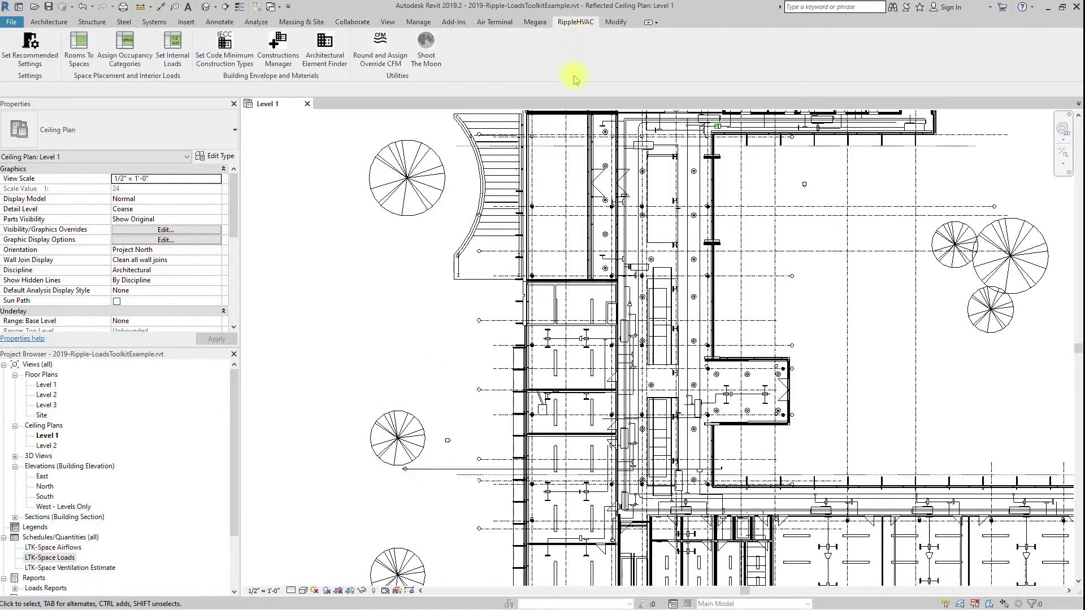
pyautogui.click(30, 53)
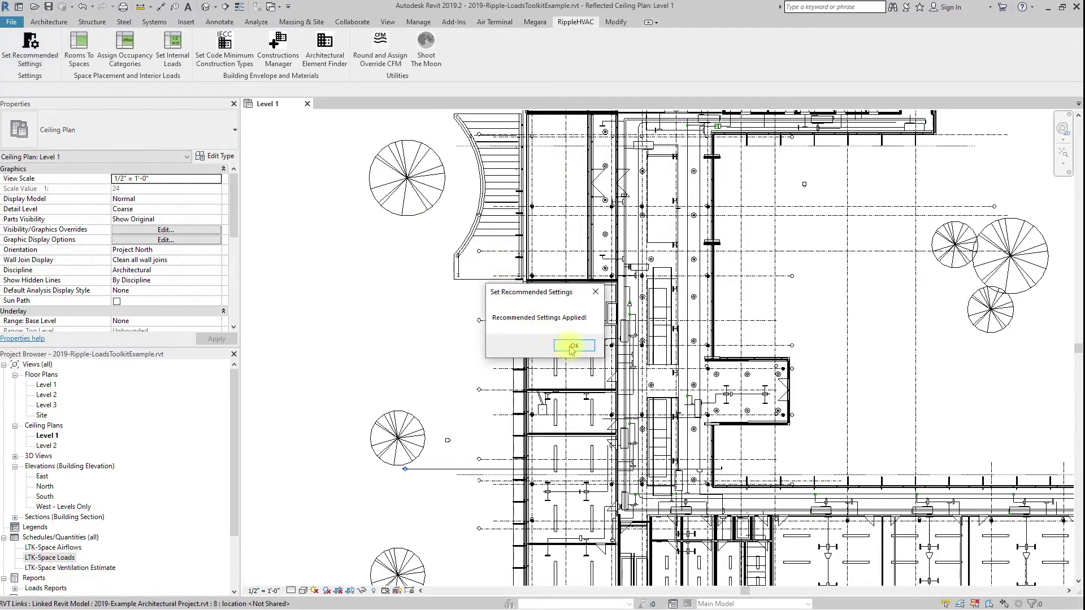
pyautogui.click(573, 347)
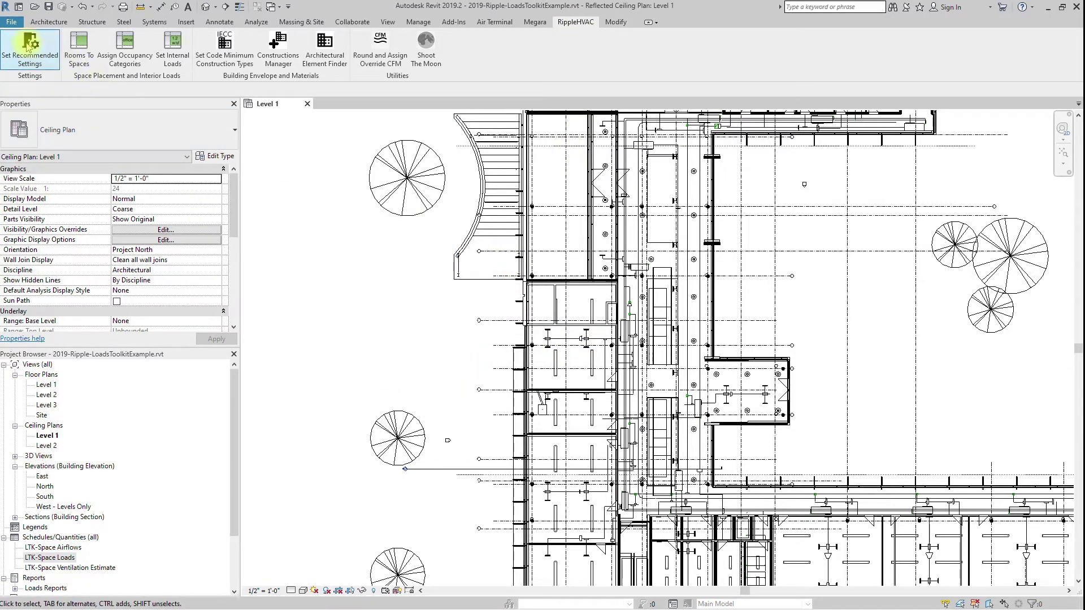
# Read the Default Energy Settings help page via F1, then return to Revit
pyautogui.press('F1')
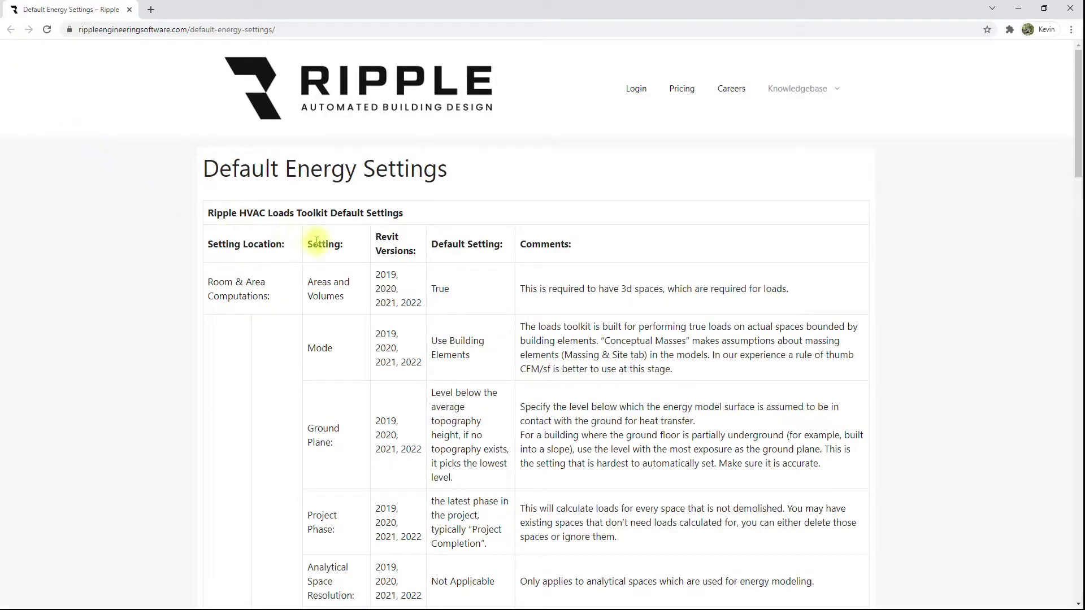
pyautogui.scroll(-2, 320, 244)
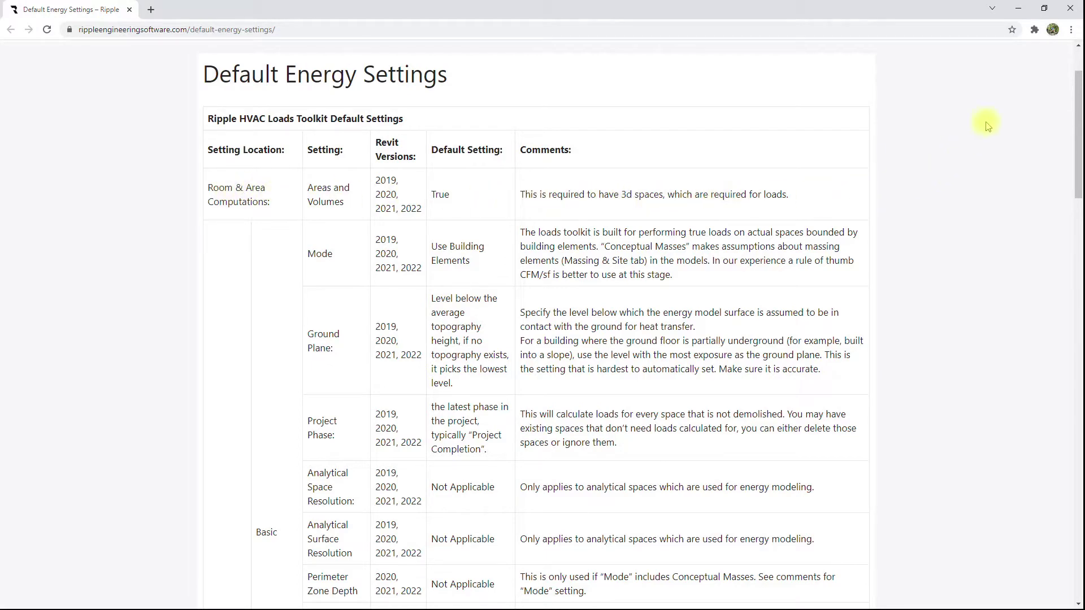
pyautogui.click(1024, 8)
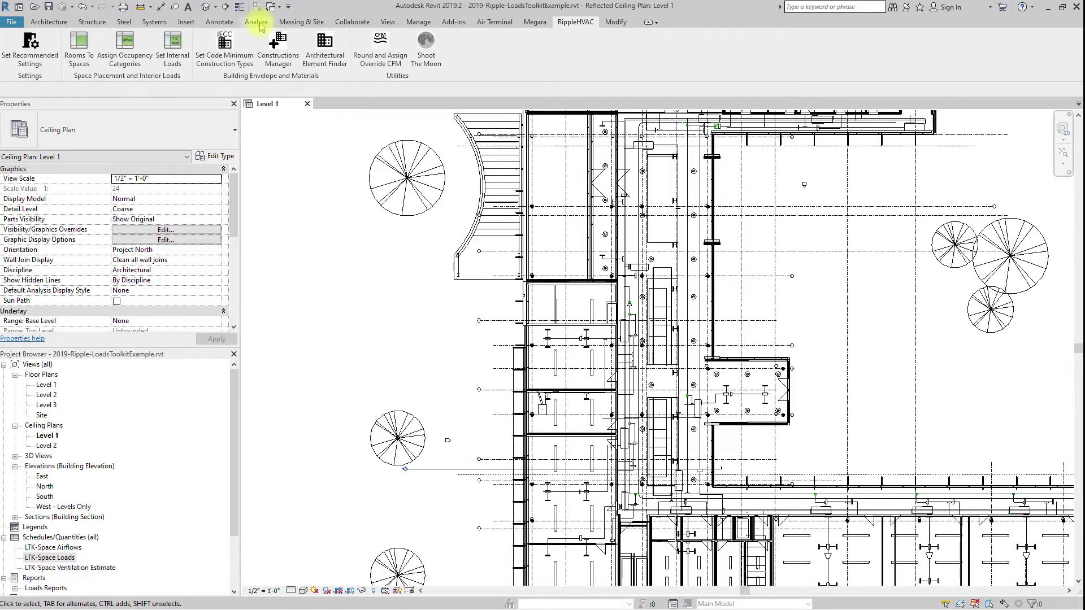
# Set Energy Settings to Use Building Elements mode with hLevel 1 as ground plane
pyautogui.click(256, 22)
pyautogui.click(989, 60)
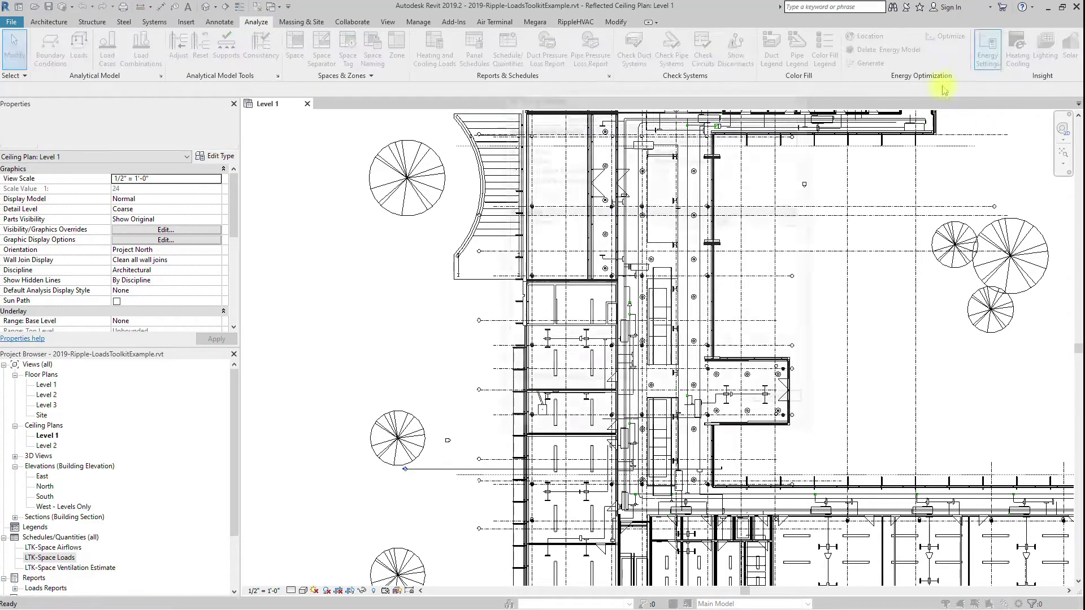
pyautogui.click(794, 140)
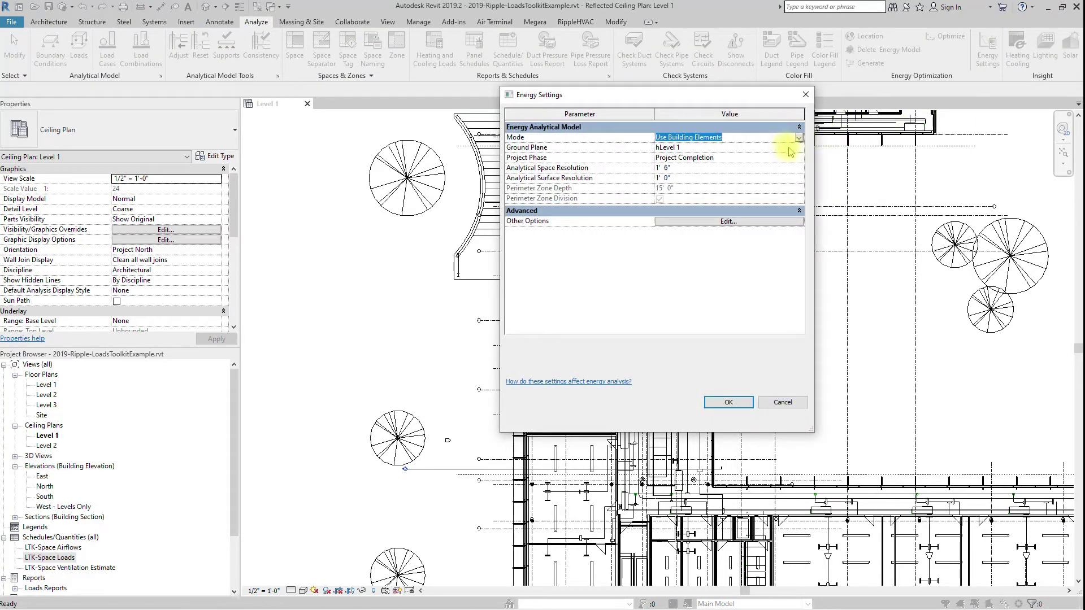
pyautogui.click(791, 148)
pyautogui.click(799, 148)
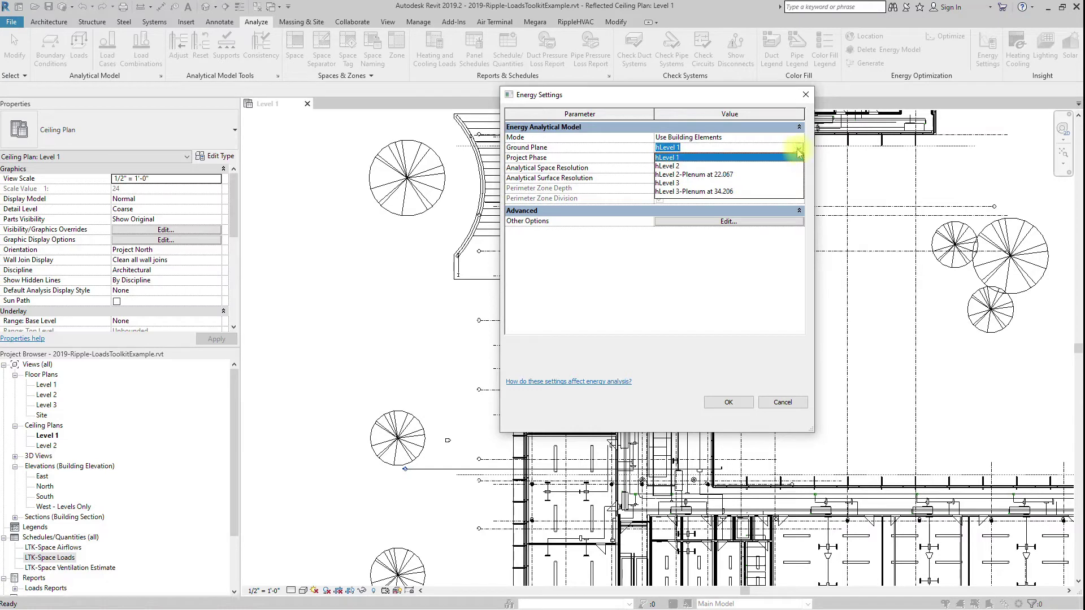
pyautogui.click(741, 159)
pyautogui.click(733, 402)
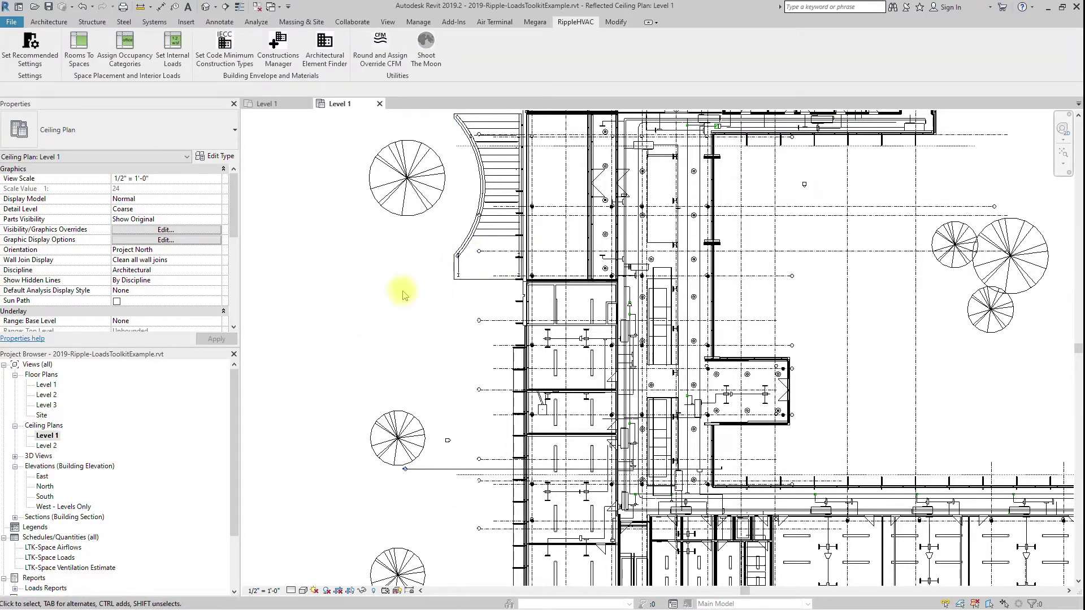
# Run Rooms To Spaces, creating 89 spaces and 34 plenum spaces, then show Level 1
pyautogui.click(83, 54)
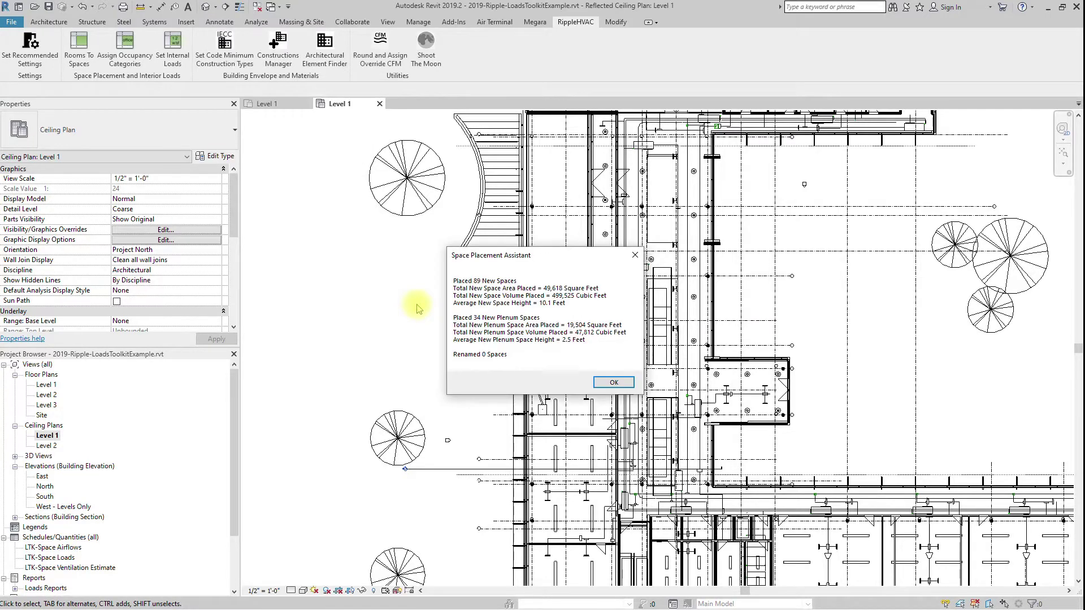
pyautogui.click(612, 383)
pyautogui.click(274, 103)
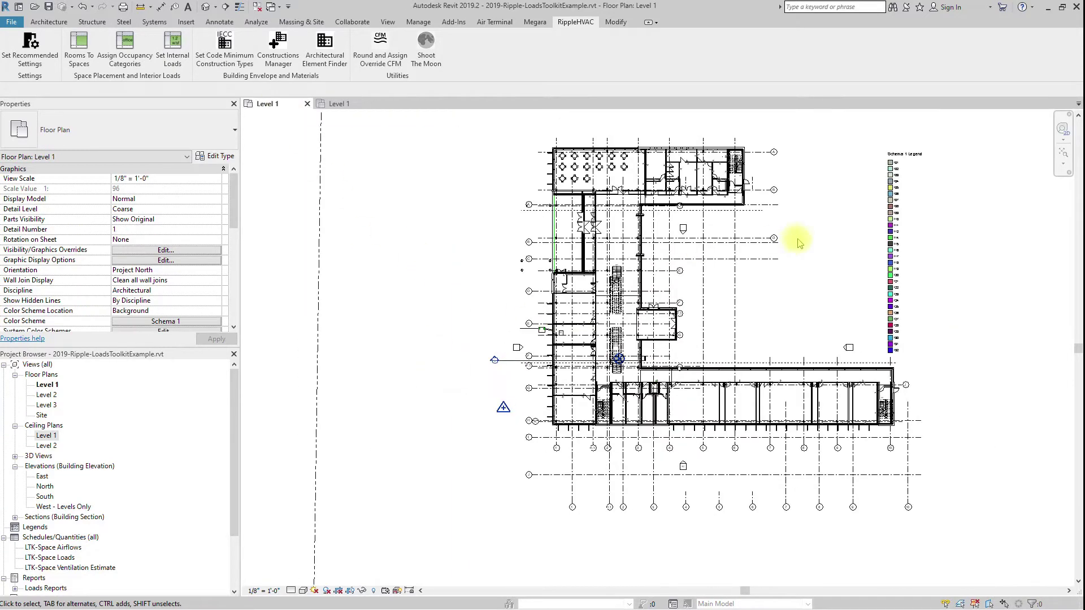
# Accept the Schema 1 colour scheme so the Level 1 spaces show colour fills
pyautogui.scroll(2, 799, 243)
pyautogui.rightClick(903, 178)
pyautogui.press('Escape')
pyautogui.click(456, 54)
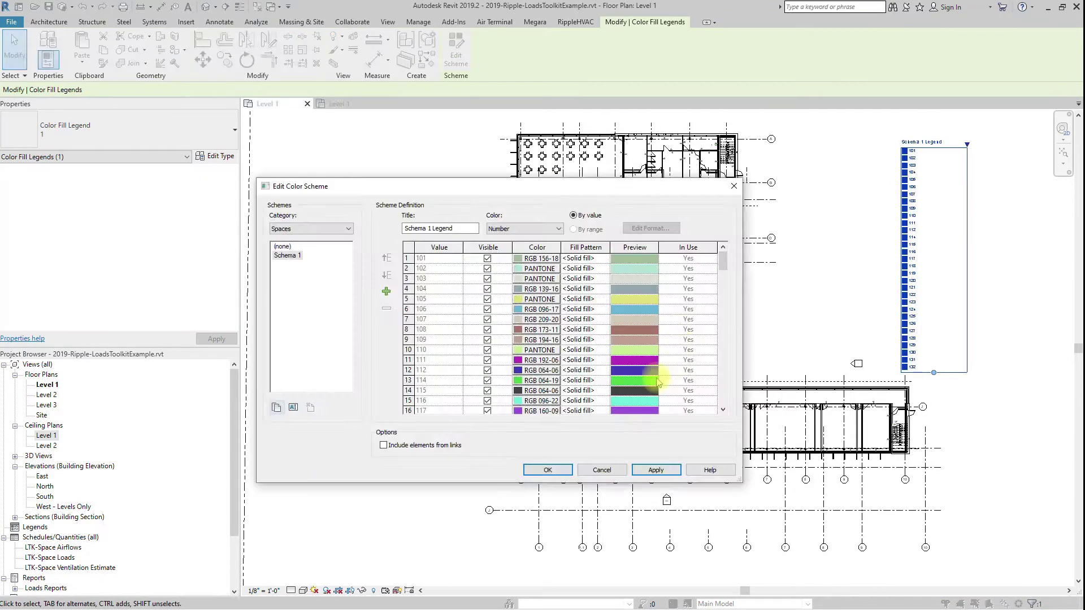
pyautogui.click(547, 470)
# Open the Section 1 view from the section line on the plan
pyautogui.scroll(1, 892, 273)
pyautogui.scroll(3, 380, 398)
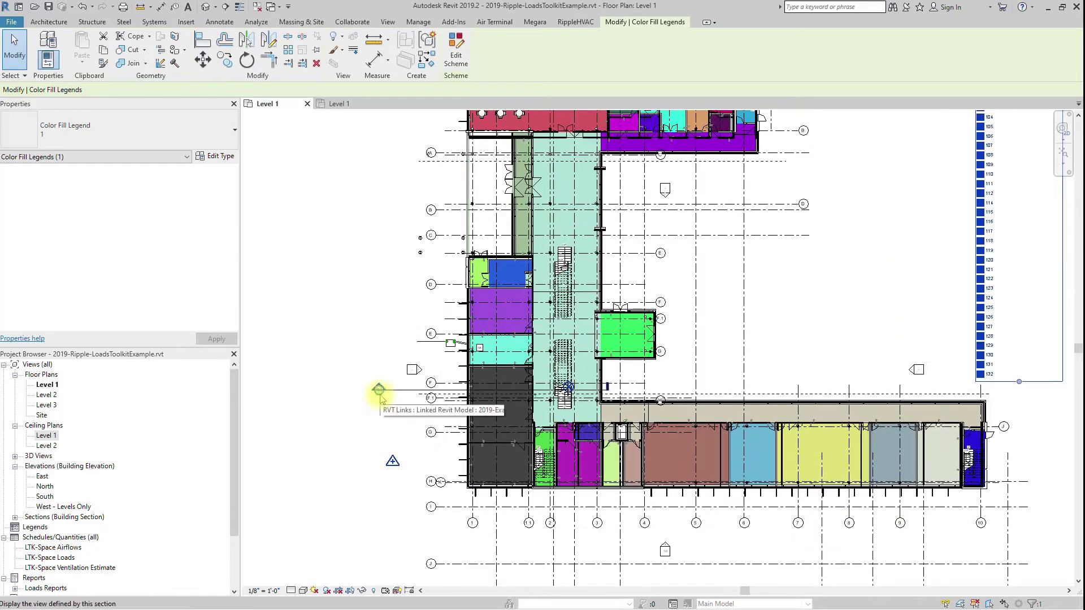
pyautogui.rightClick(380, 397)
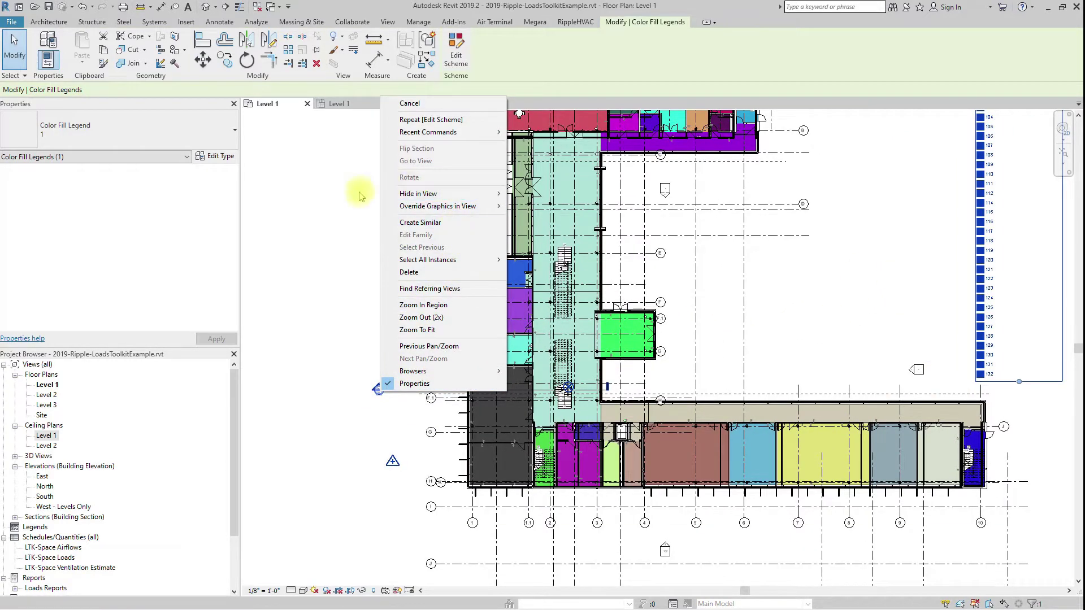
pyautogui.click(359, 194)
pyautogui.click(390, 389)
pyautogui.rightClick(400, 390)
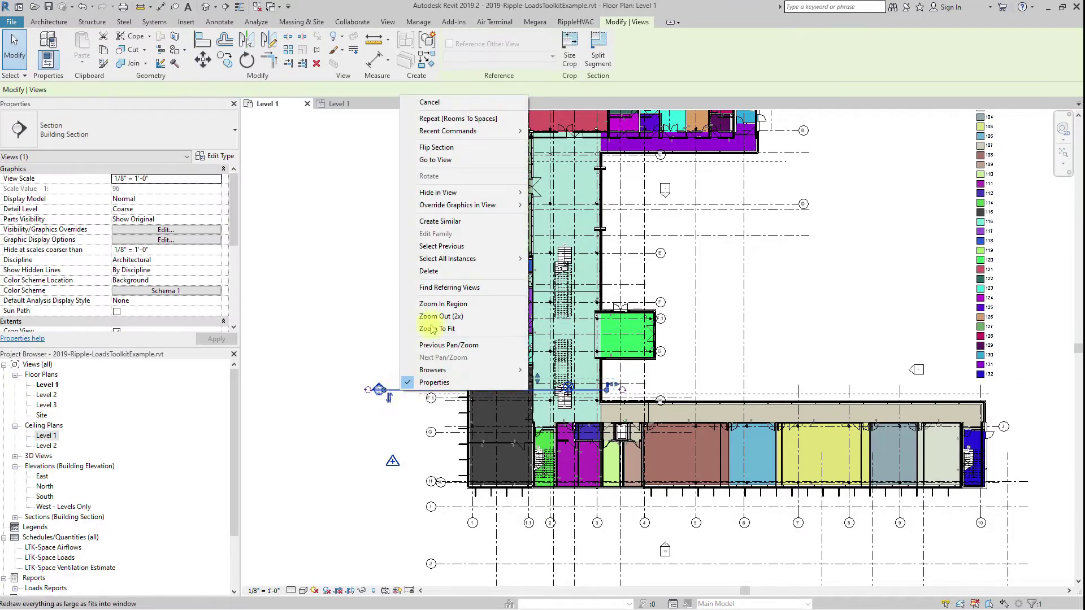
pyautogui.click(450, 161)
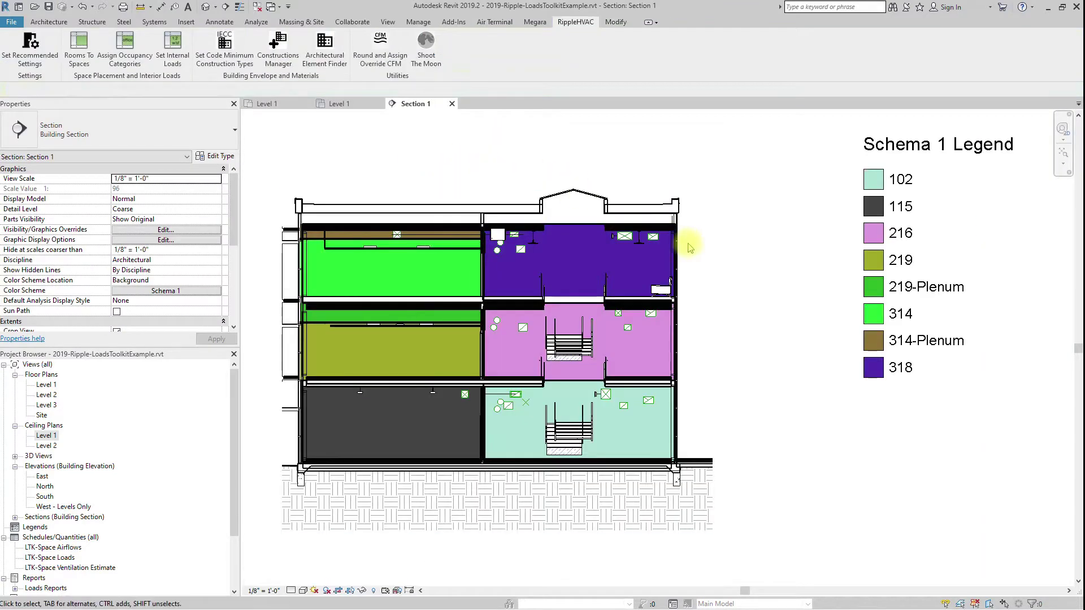
# Inspect the 219-Plenum and Library 219 spaces and a pendant light, then open LTK-Space Loads
pyautogui.moveTo(298, 345); pyautogui.dragTo(515, 317, button='middle')
pyautogui.scroll(2, 515, 312)
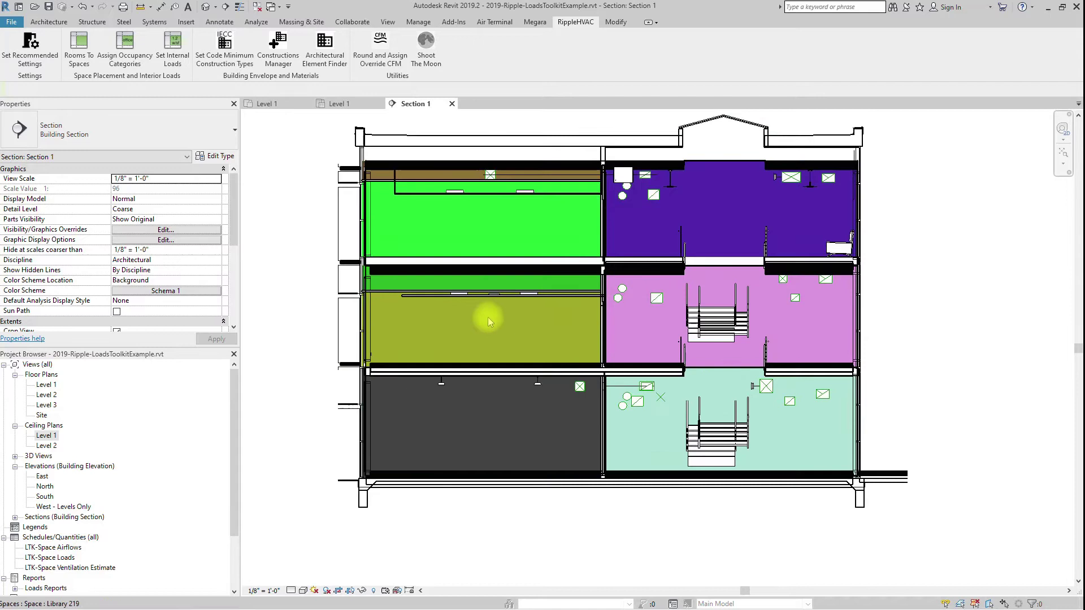
pyautogui.click(475, 289)
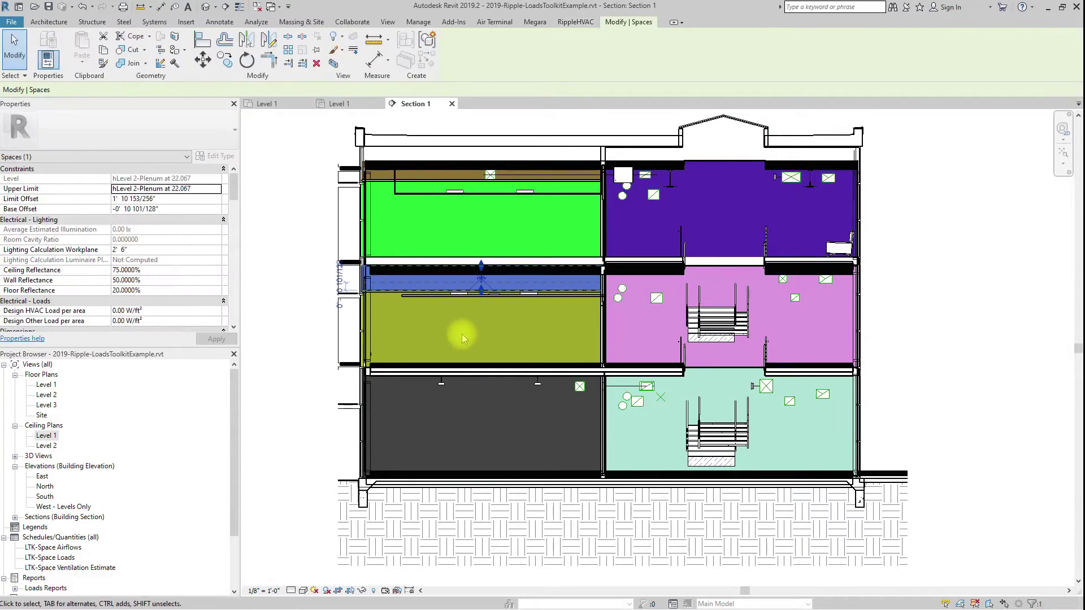
pyautogui.click(478, 338)
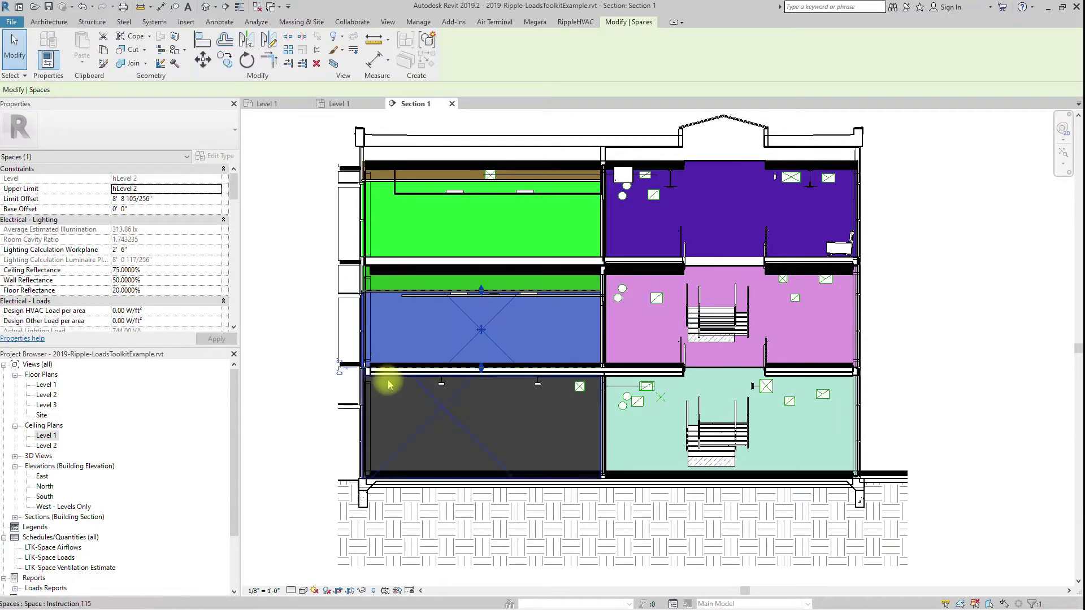
pyautogui.click(329, 390)
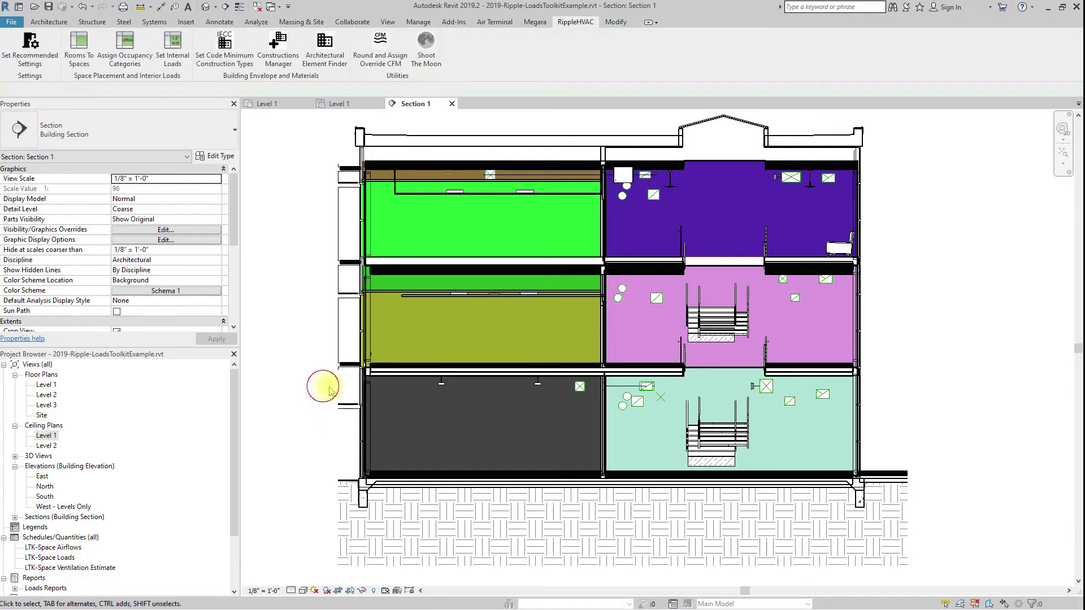
pyautogui.click(442, 388)
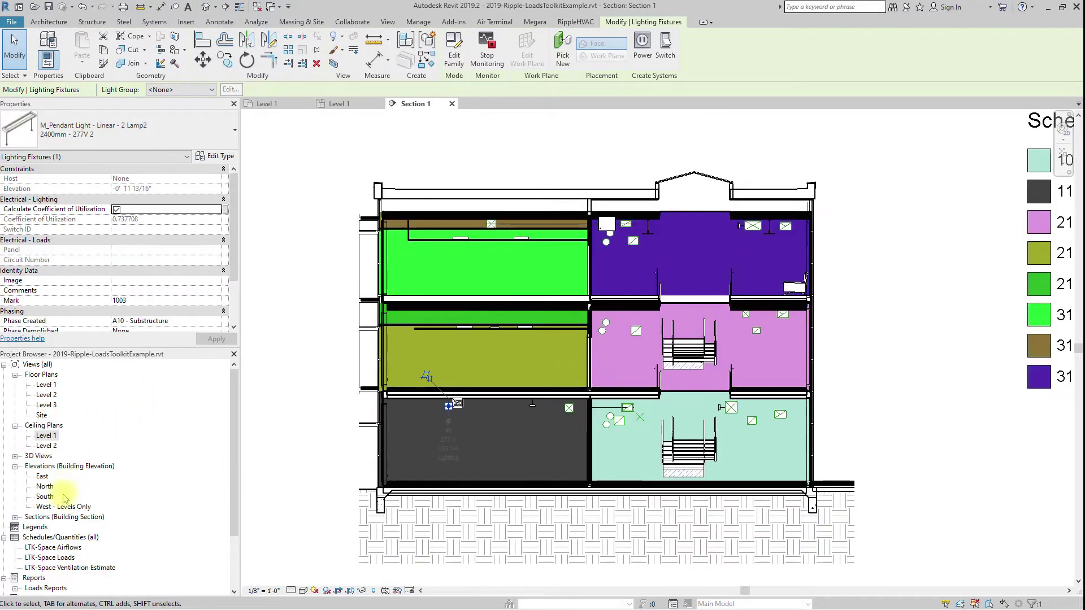
pyautogui.doubleClick(55, 559)
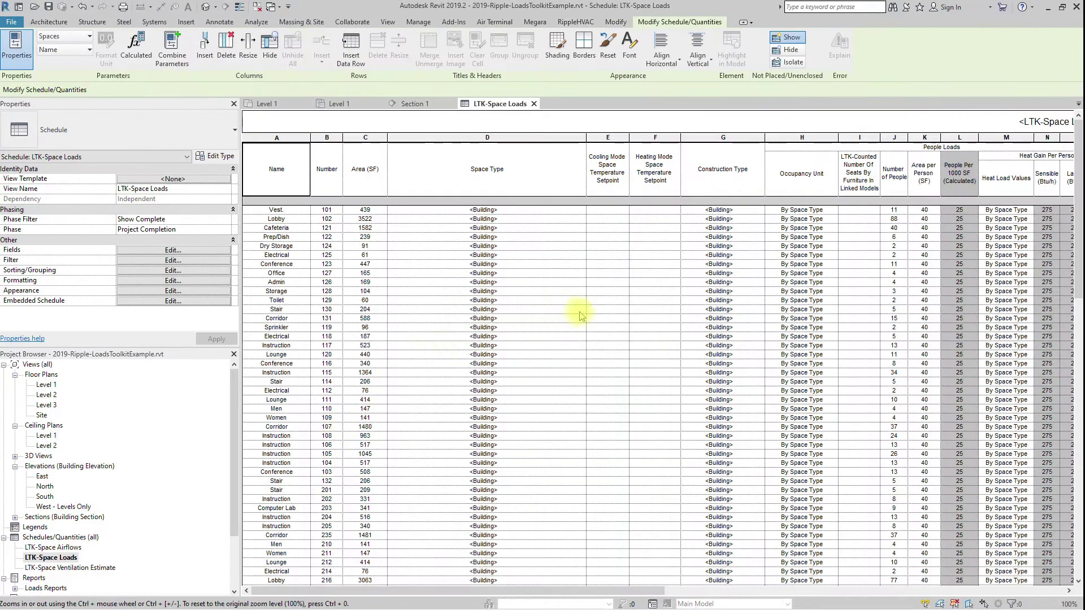
# Run RippleHVAC's Assign Occupancy Categories on all spaces and close the summary
pyautogui.click(575, 22)
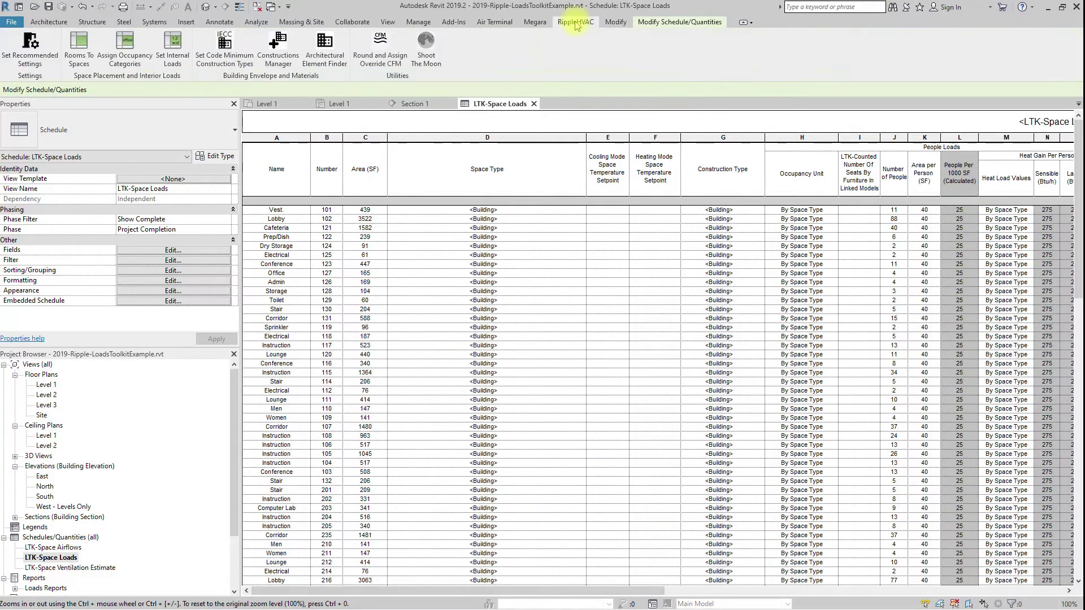
pyautogui.click(125, 50)
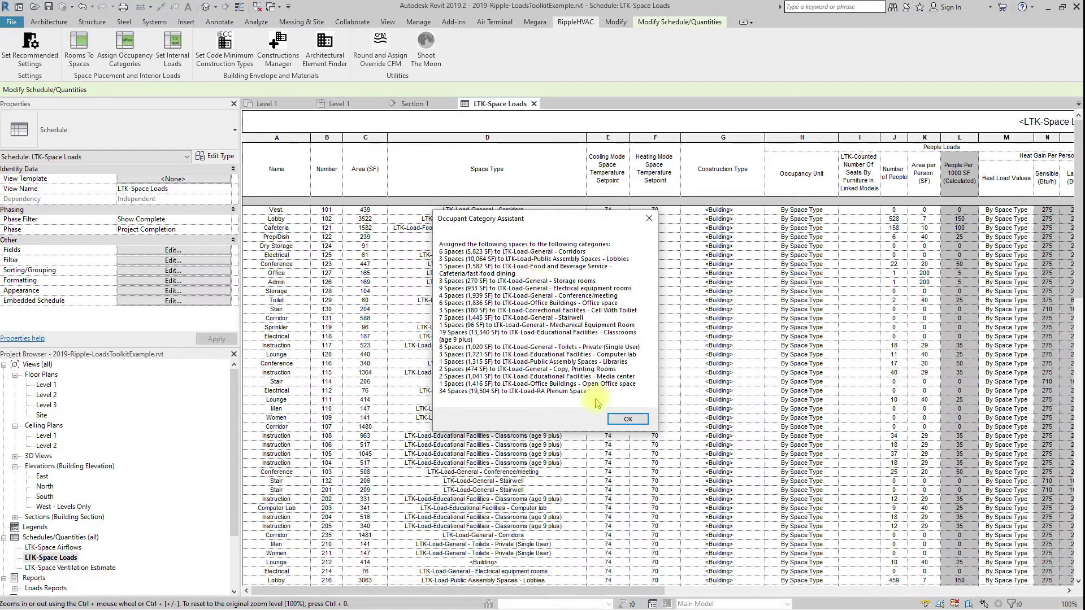
pyautogui.click(627, 419)
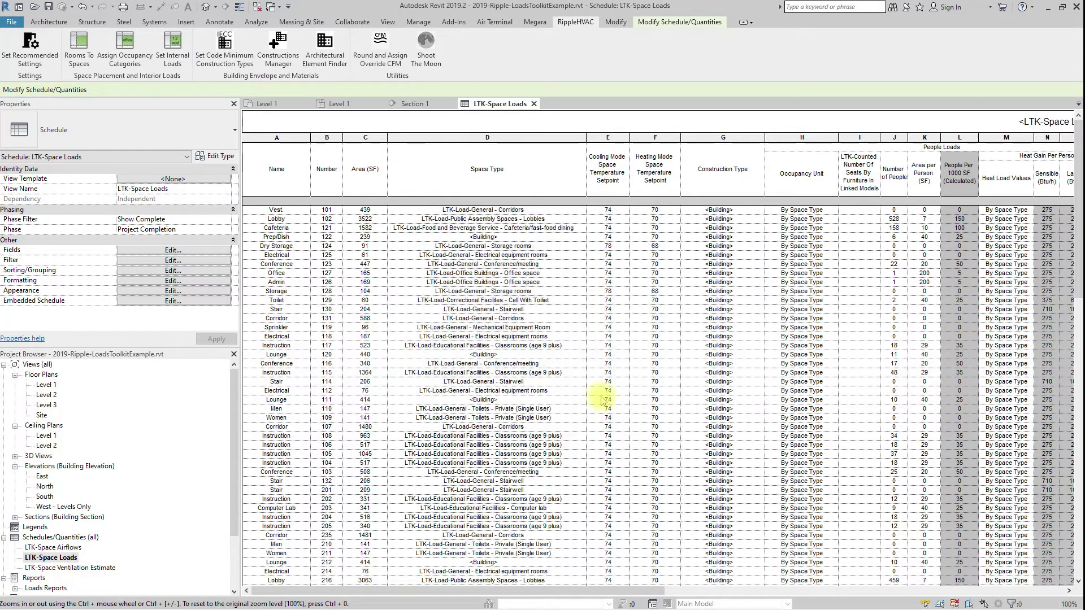
pyautogui.click(583, 240)
# Change Prep/Dish's space type to Food and Beverage Service - Kitchen (cooking)
pyautogui.click(252, 92)
pyautogui.write('kitchen')
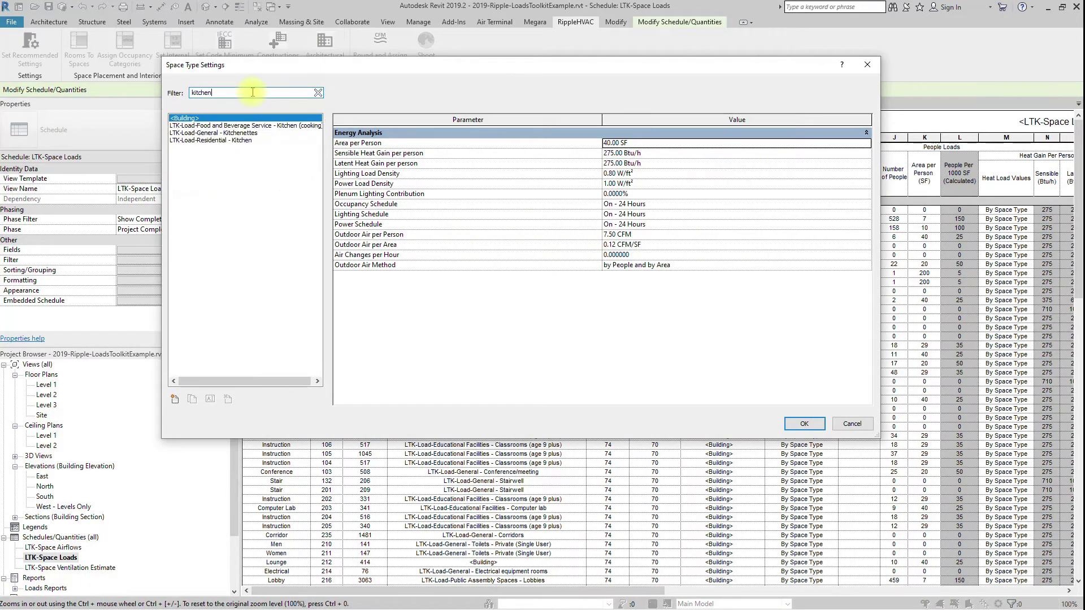
pyautogui.click(246, 125)
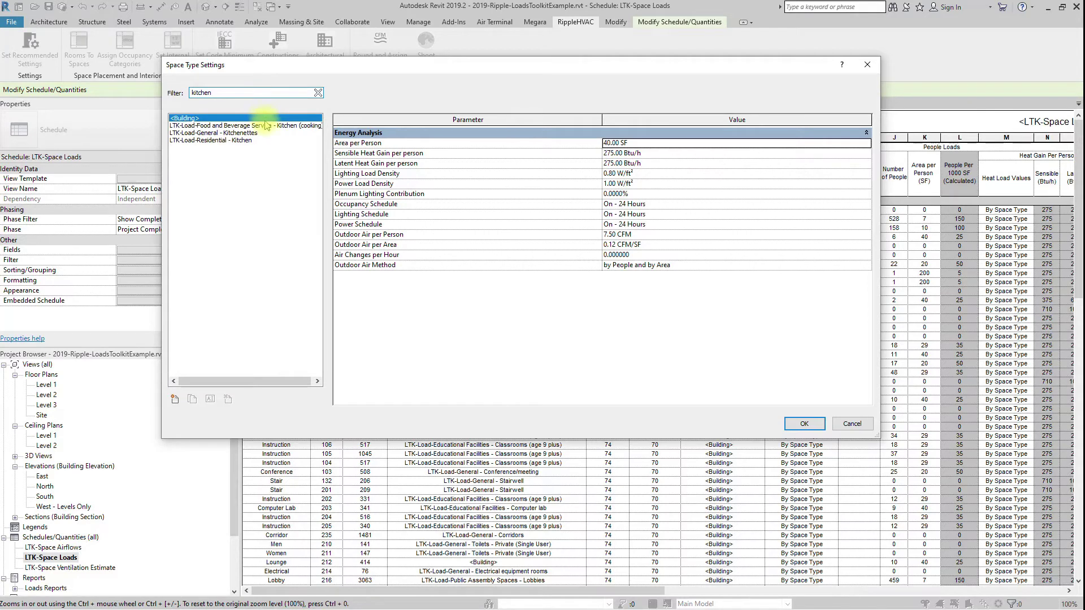
pyautogui.click(805, 424)
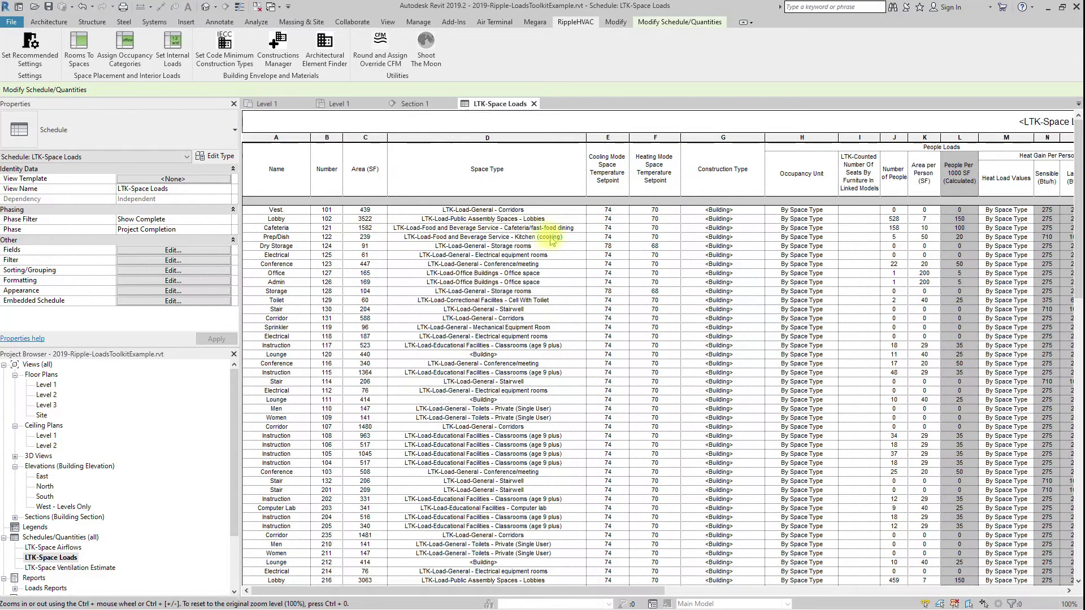
# Check Prep/Dish's new 78/68 setpoints and power load per area in the schedule
pyautogui.click(613, 237)
pyautogui.click(567, 239)
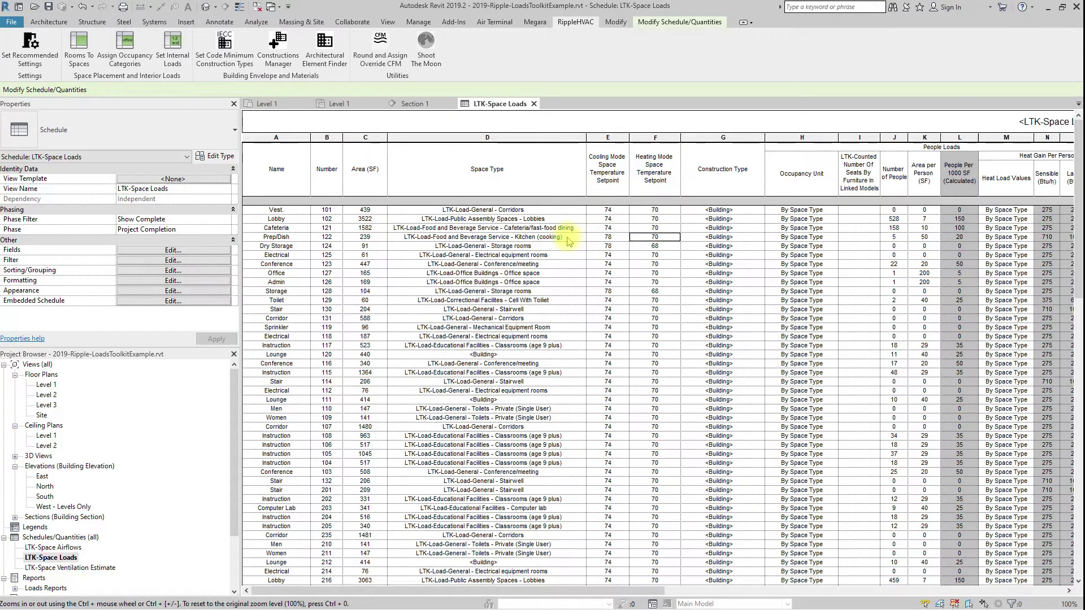
pyautogui.moveTo(639, 591); pyautogui.dragTo(916, 593)
pyautogui.click(770, 237)
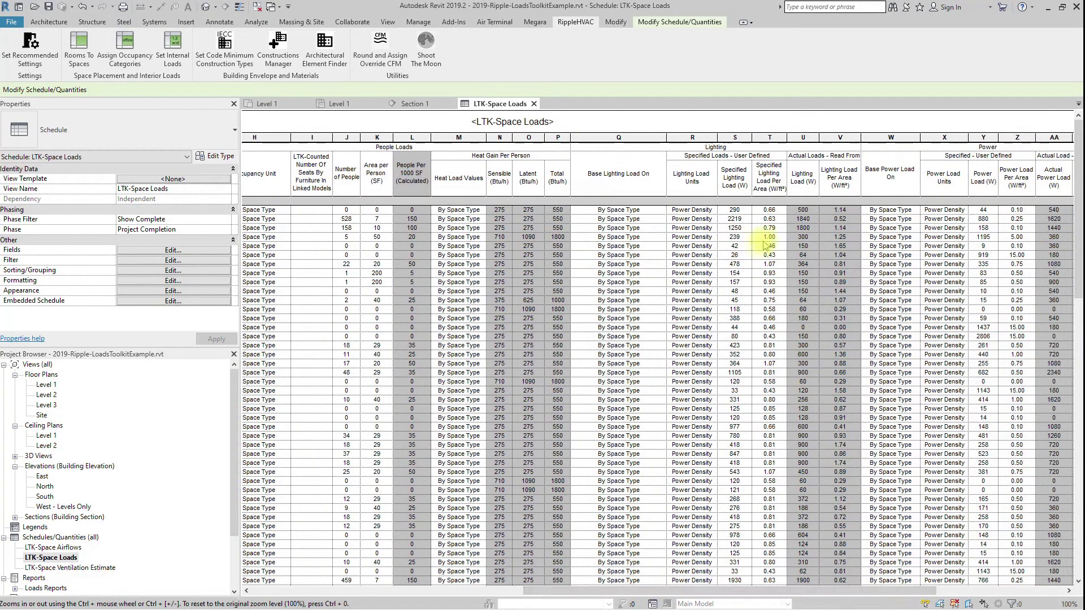
pyautogui.hscroll(5, 734, 525)
pyautogui.click(841, 237)
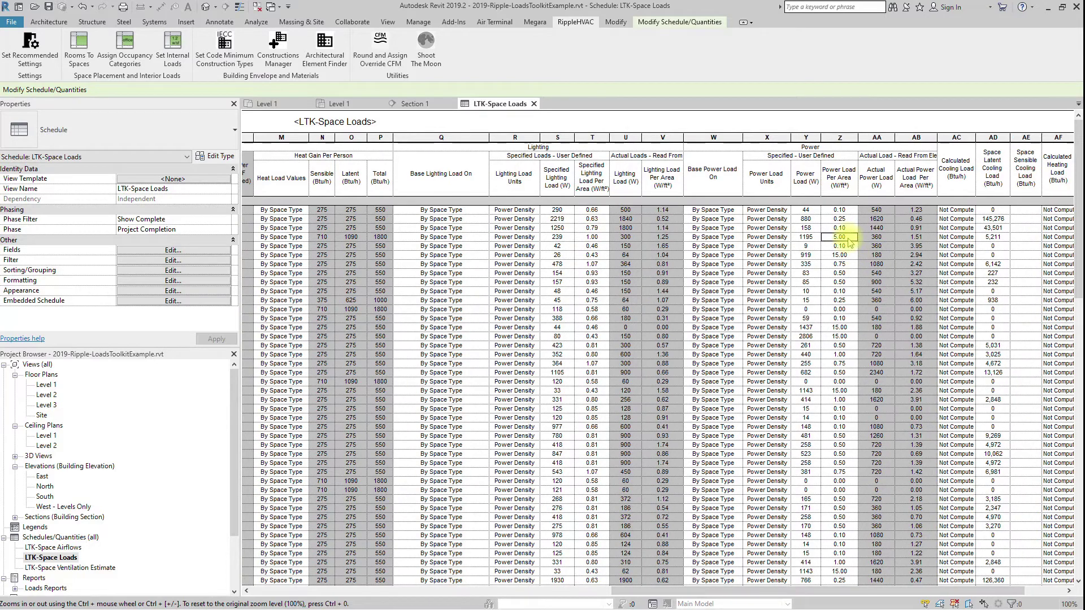
pyautogui.click(418, 21)
# In Building/Space Type Settings, filter space types by 'kitch' and select Kitchen (cooking)
pyautogui.click(425, 56)
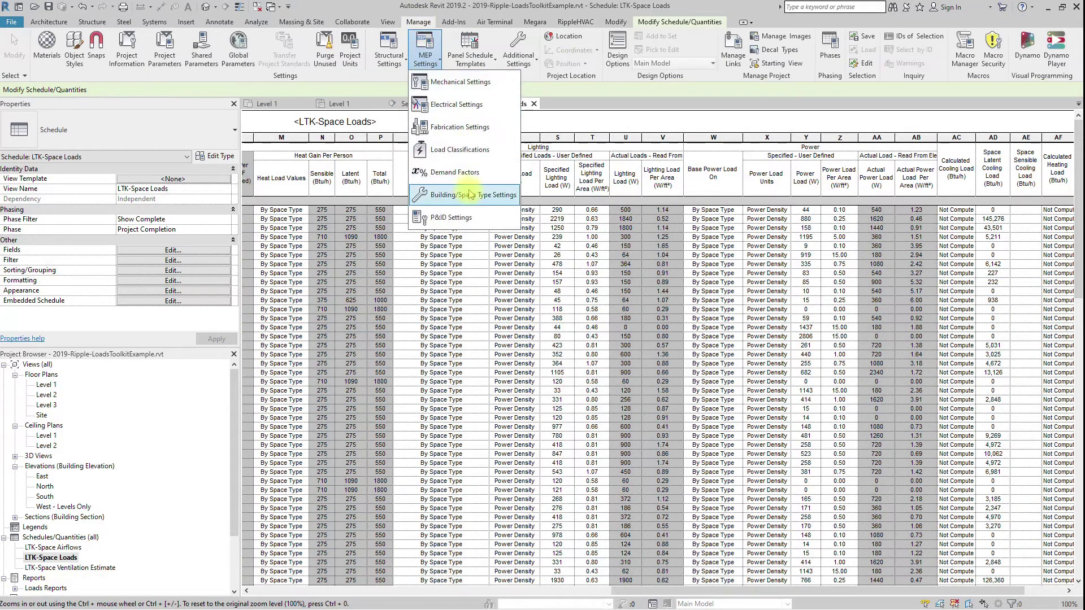
pyautogui.click(467, 198)
pyautogui.click(241, 113)
pyautogui.click(256, 92)
pyautogui.write('kitch')
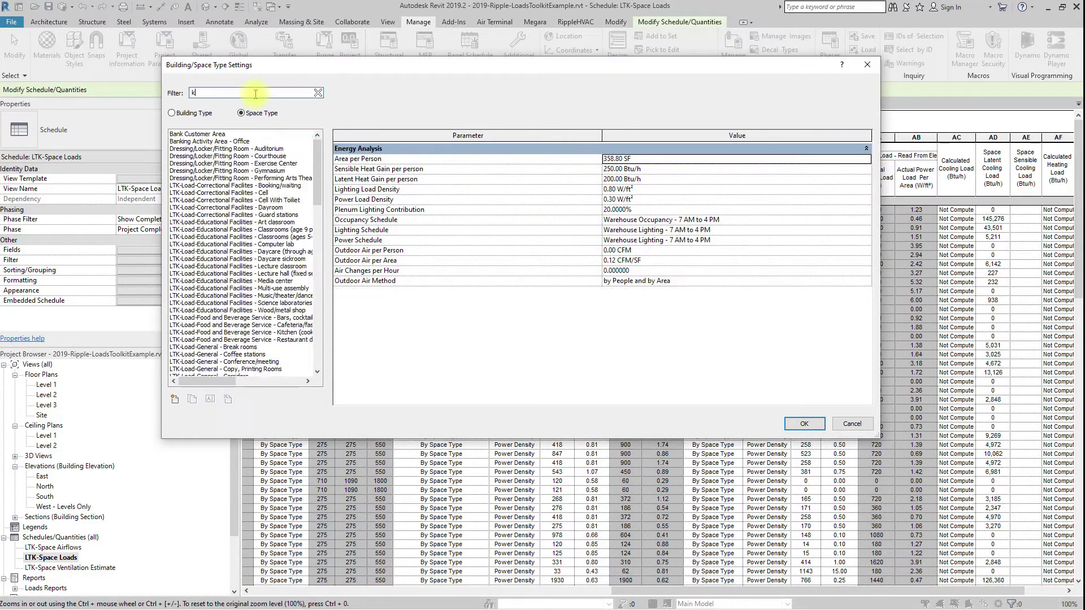
pyautogui.click(255, 134)
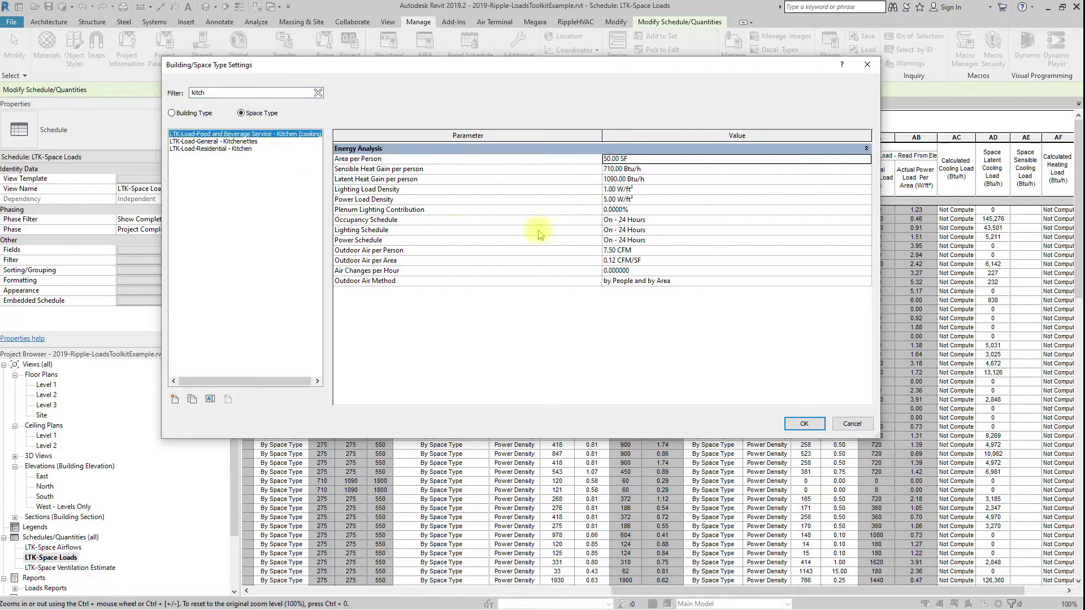
# Set its lighting density to 2.00 and power density to 7.00 W/ft², then verify Prep/Dish
pyautogui.doubleClick(606, 199)
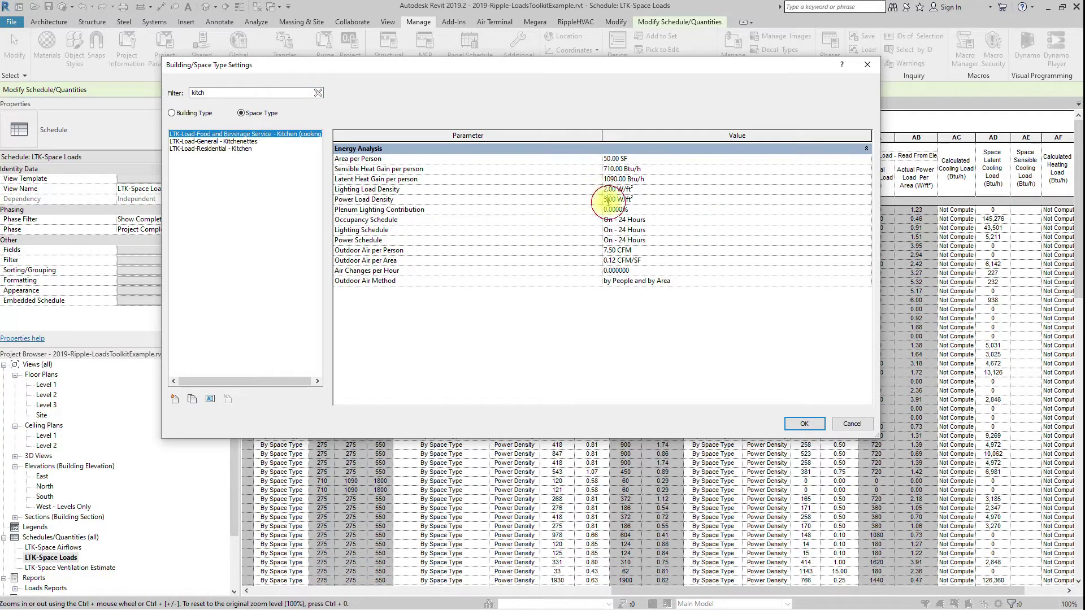
pyautogui.write('7')
pyautogui.click(804, 423)
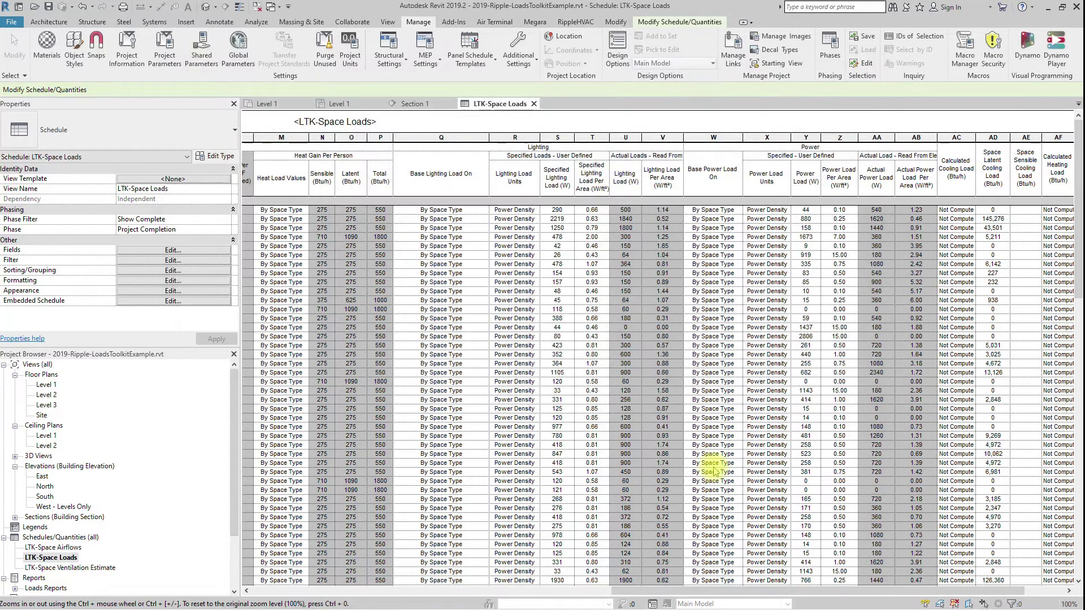
pyautogui.click(599, 240)
# Run RippleHVAC Set Internal Loads, switching 50 spaces to actual lighting and 62 to actual power
pyautogui.click(840, 237)
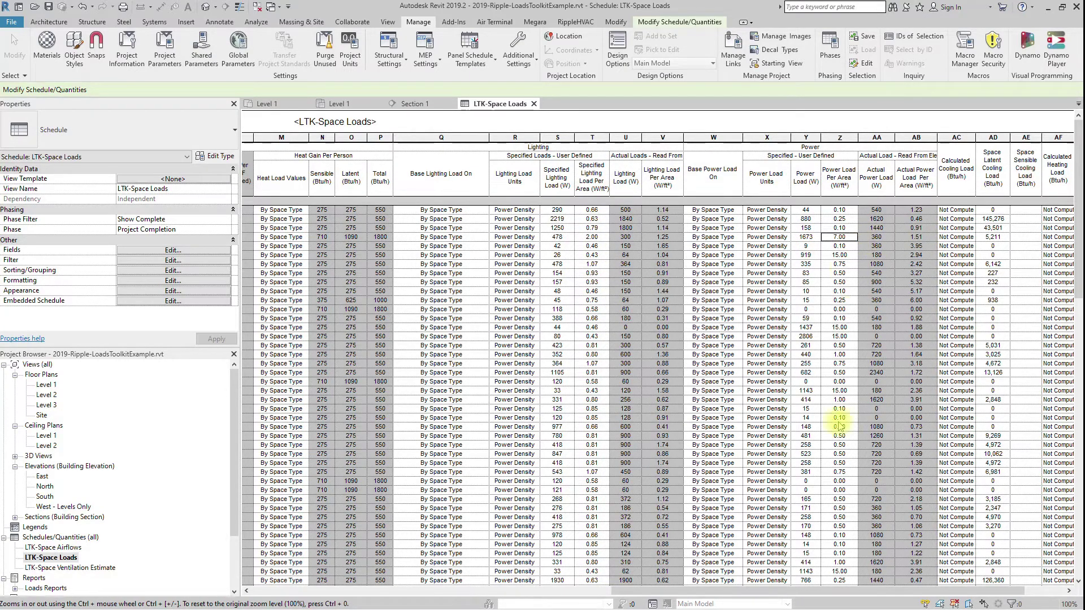
pyautogui.moveTo(844, 596); pyautogui.dragTo(855, 594)
pyautogui.click(575, 22)
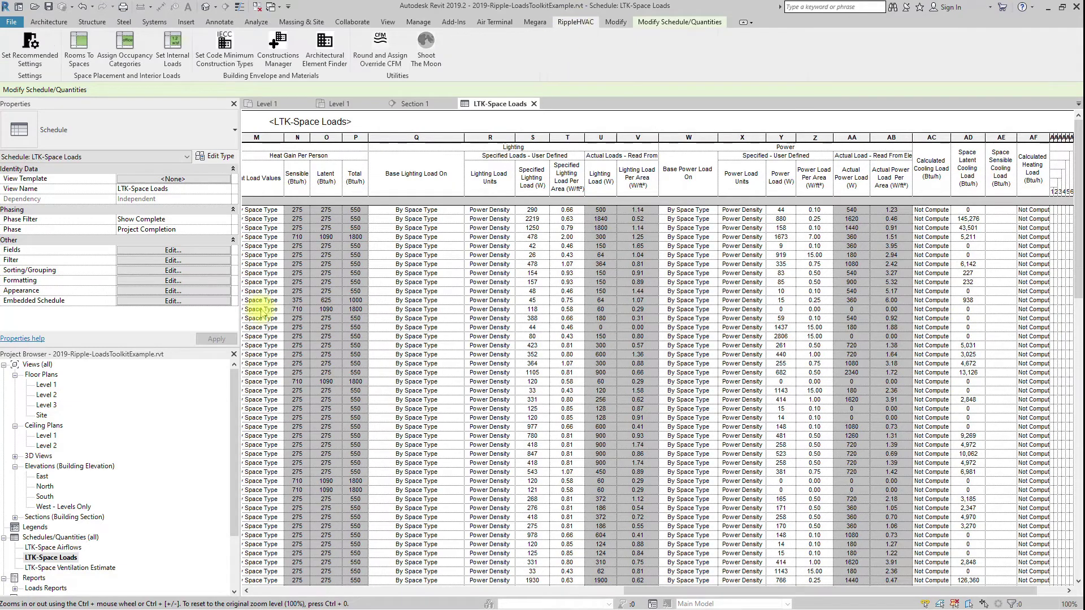
pyautogui.click(171, 46)
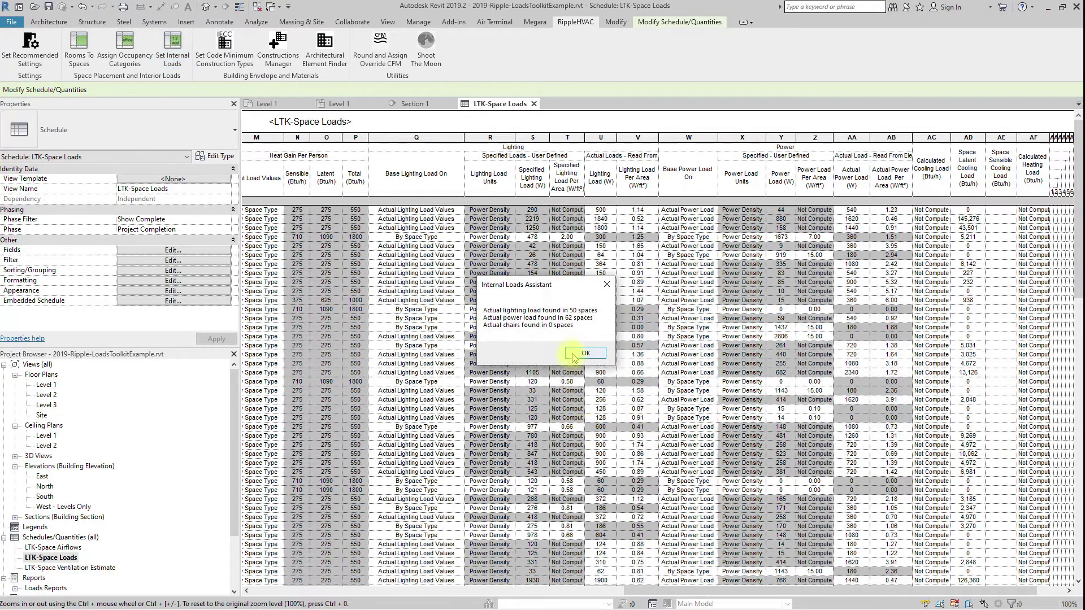
pyautogui.click(584, 353)
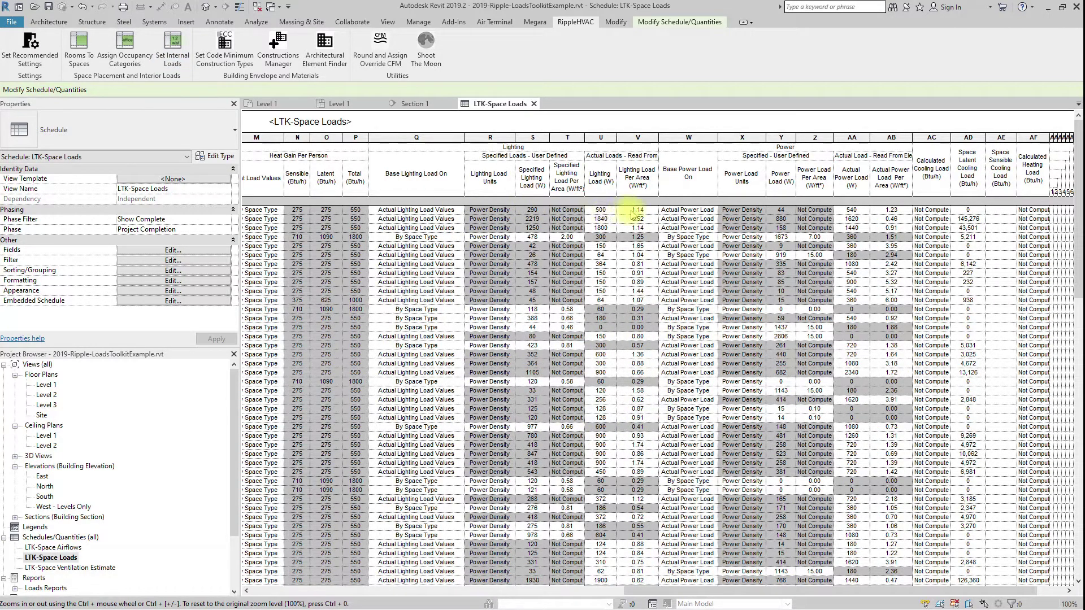
# Set the Cafeteria's lighting load to Specified at 0.85 W/ft²
pyautogui.click(502, 232)
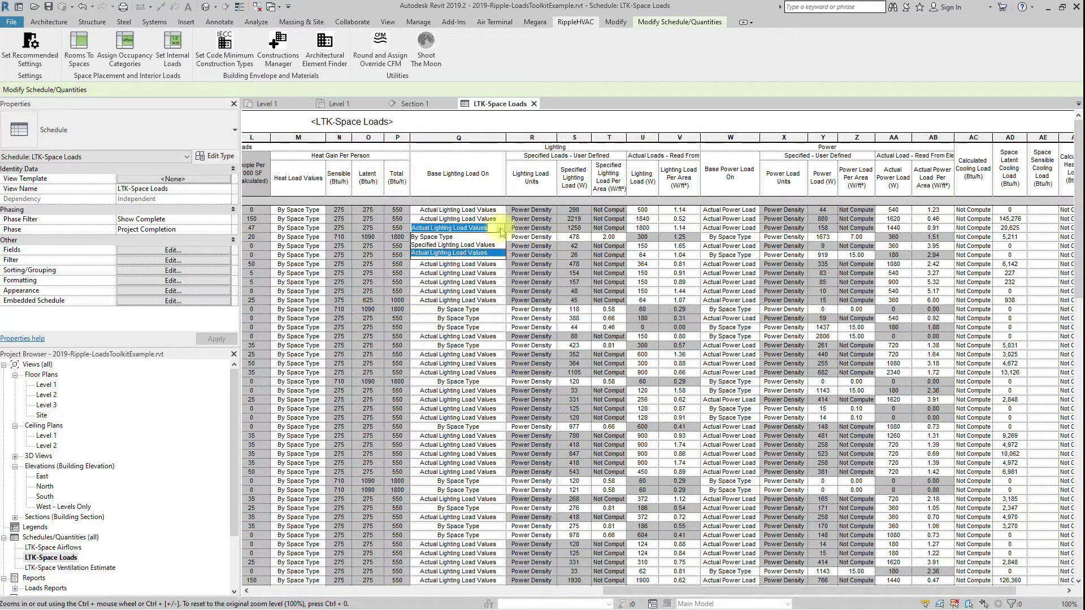
pyautogui.click(460, 244)
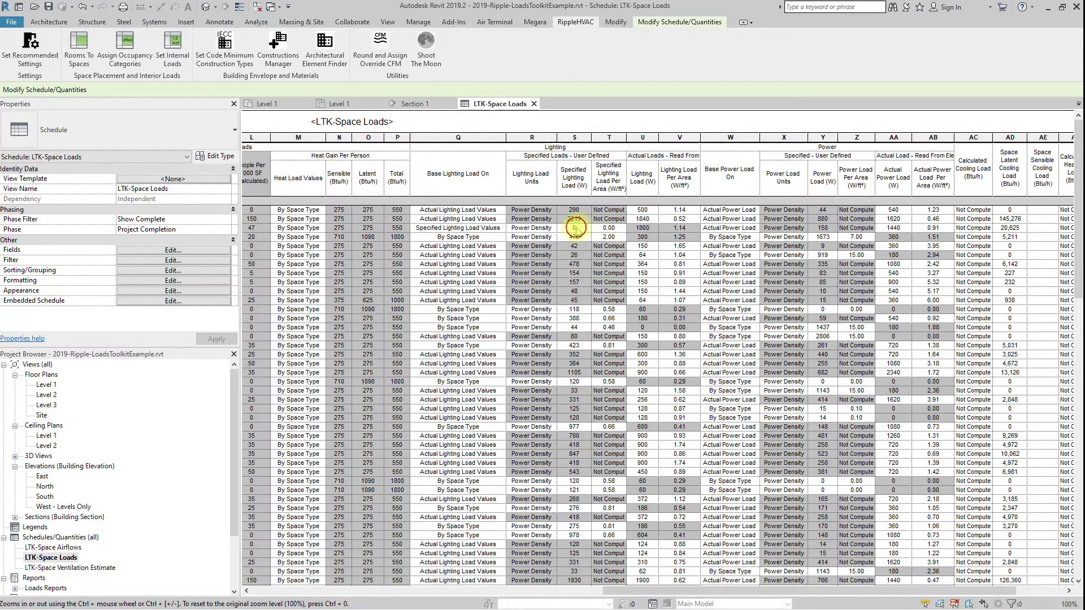
pyautogui.press('Tab')
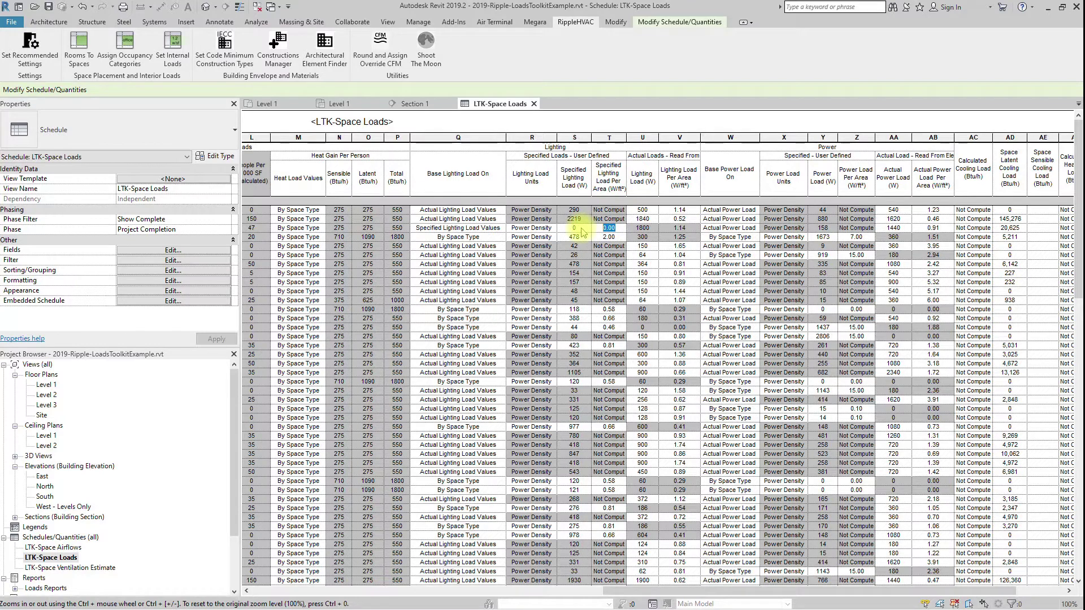
pyautogui.write('0.85')
# Set the Cafeteria's power load to Specified at 600 W
pyautogui.click(754, 231)
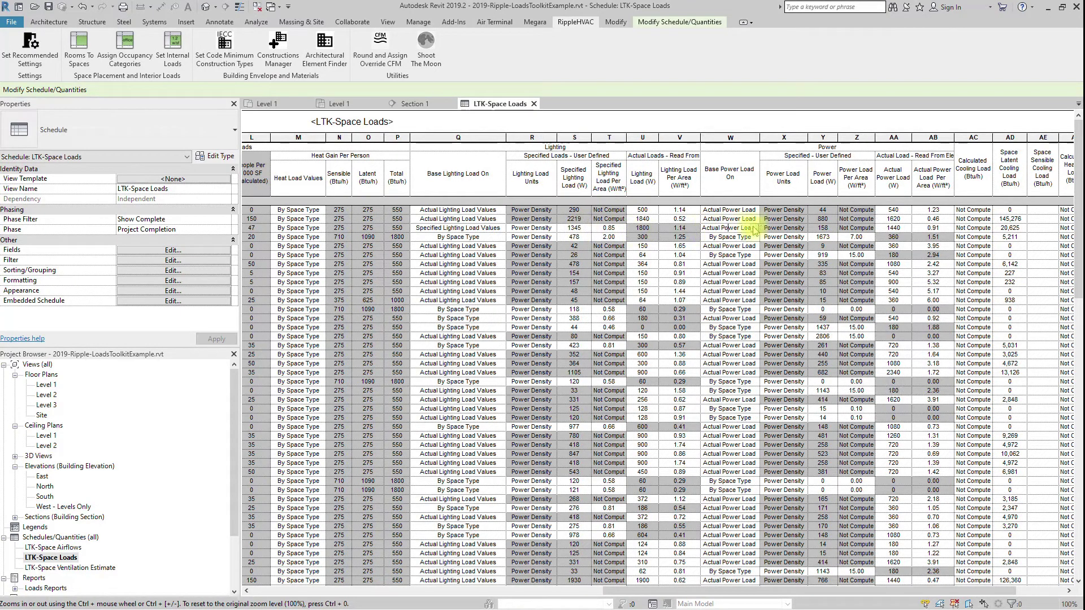
pyautogui.click(753, 228)
pyautogui.click(748, 247)
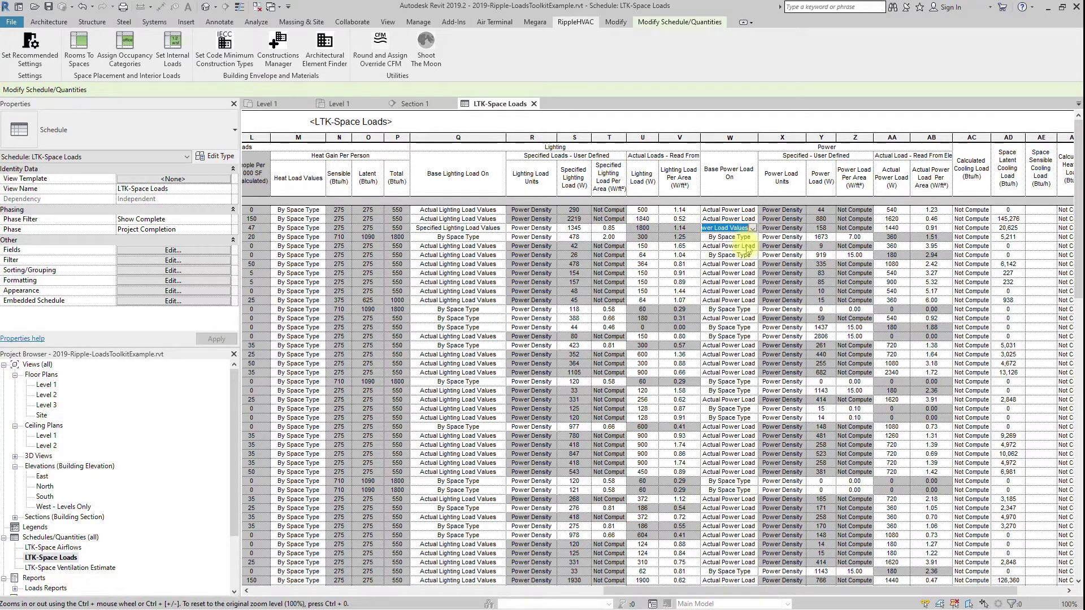
pyautogui.press('Tab')
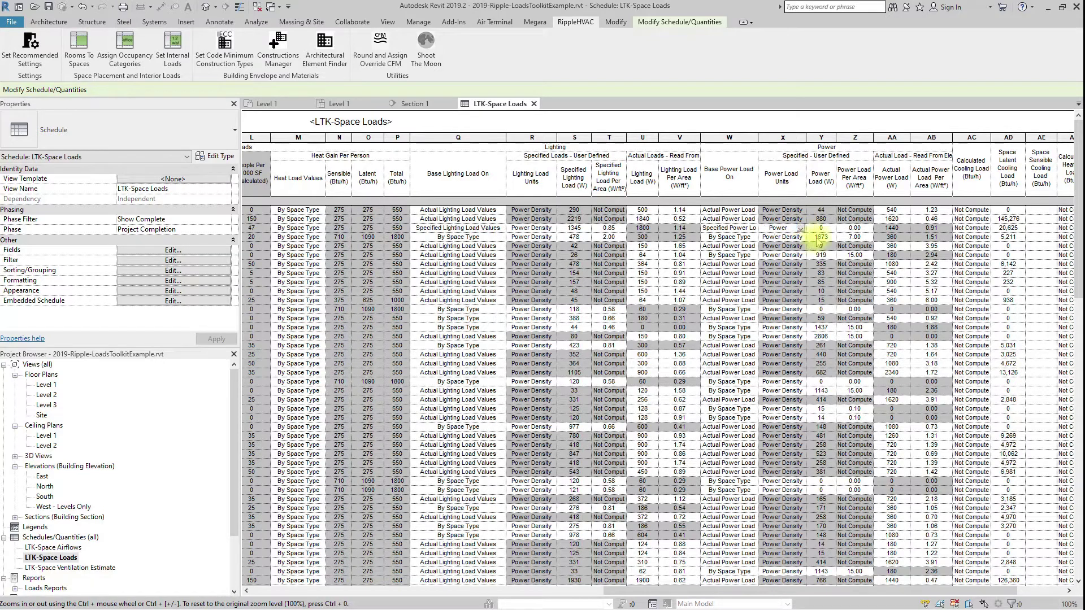
pyautogui.click(821, 228)
pyautogui.write('600')
pyautogui.press('Return')
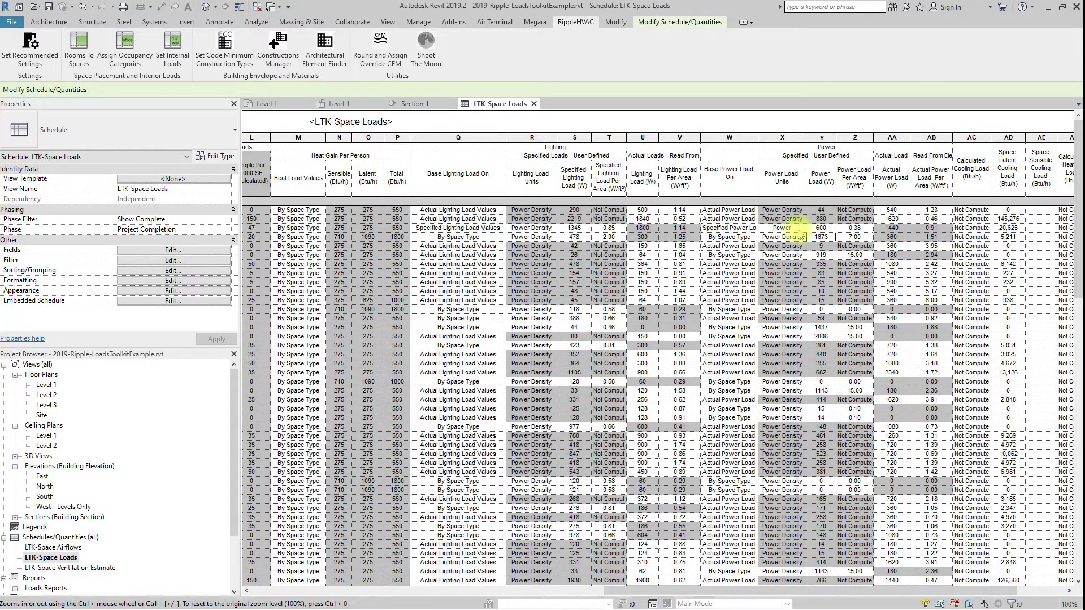
pyautogui.moveTo(955, 590); pyautogui.dragTo(739, 591)
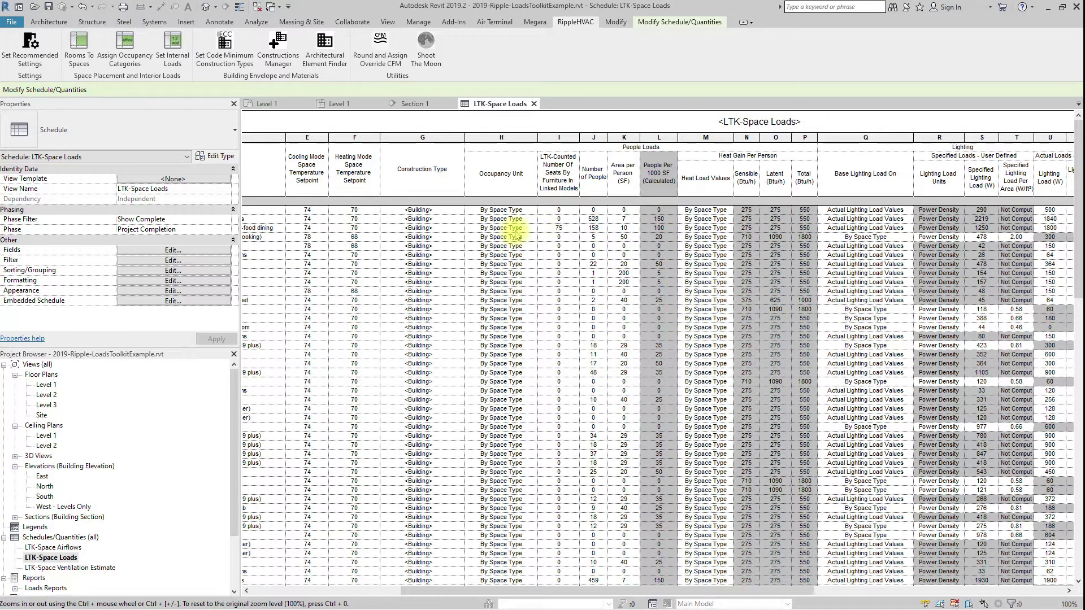
# Set the Cafeteria's occupancy unit to Number of people with 75 people
pyautogui.click(516, 231)
pyautogui.click(533, 228)
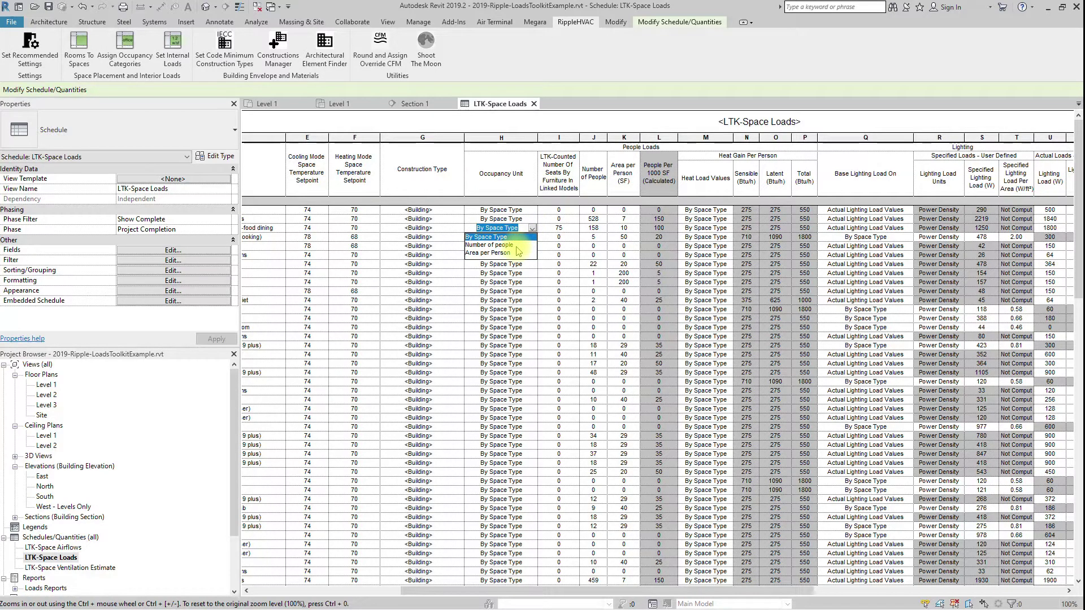
pyautogui.click(512, 245)
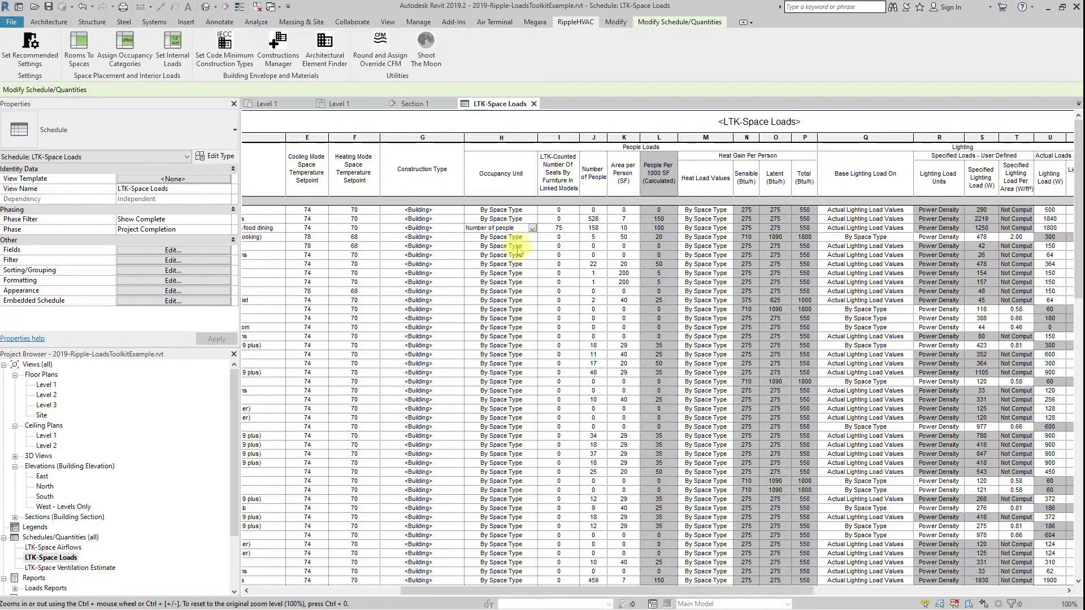
pyautogui.click(607, 231)
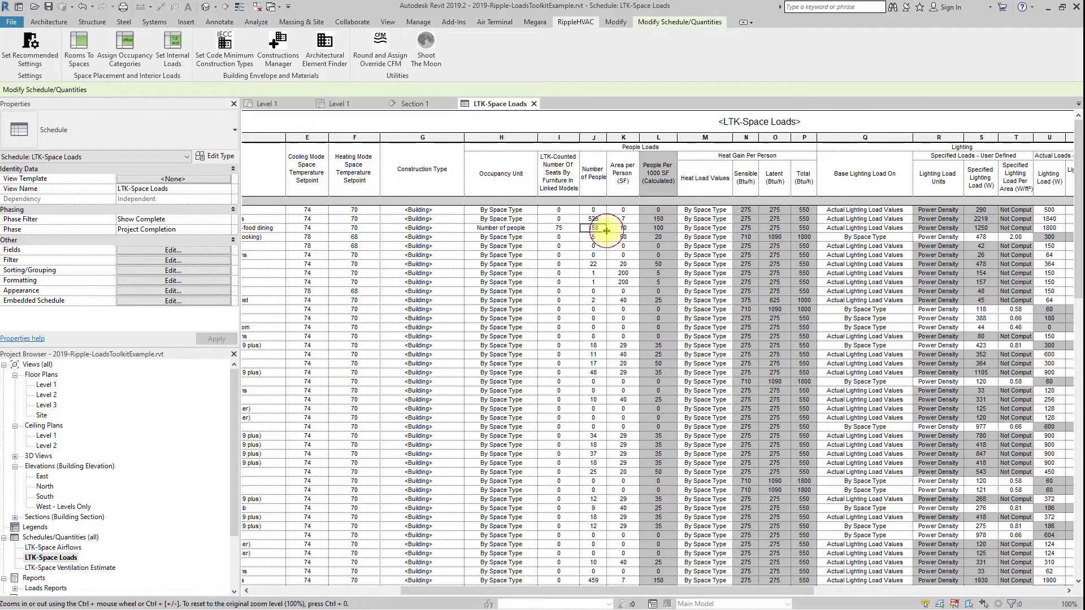
pyautogui.doubleClick(598, 229)
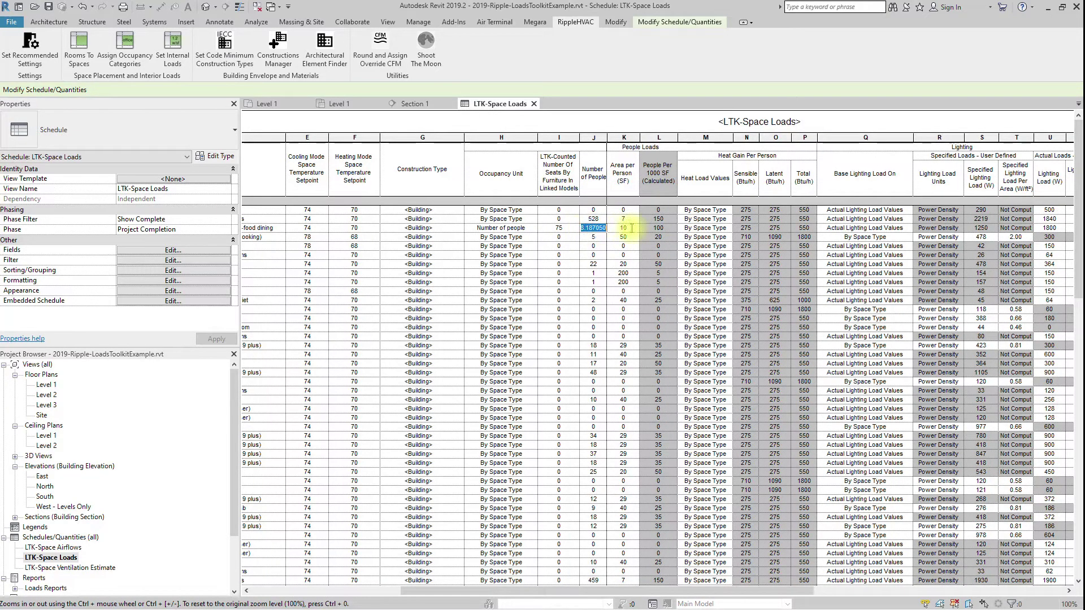
pyautogui.write('75')
pyautogui.press('Return')
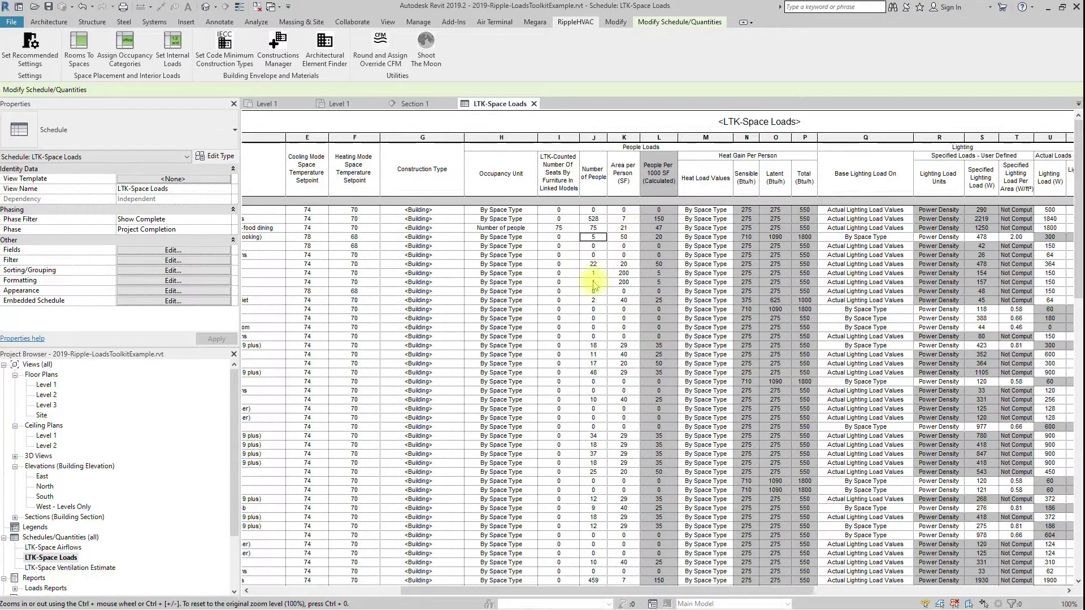
pyautogui.click(870, 227)
pyautogui.click(907, 228)
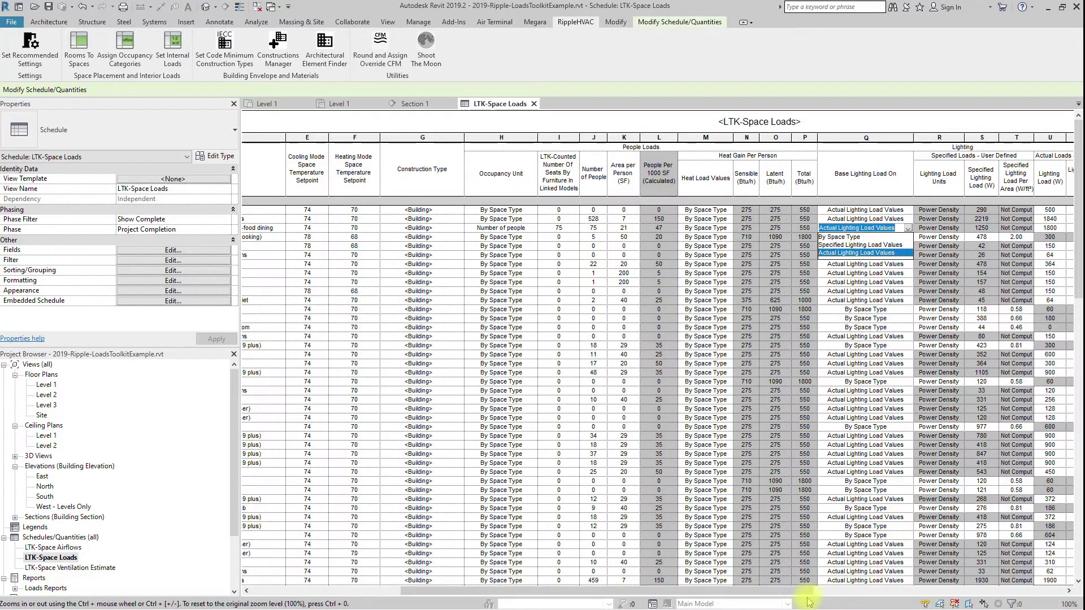
pyautogui.moveTo(808, 598); pyautogui.dragTo(1001, 593)
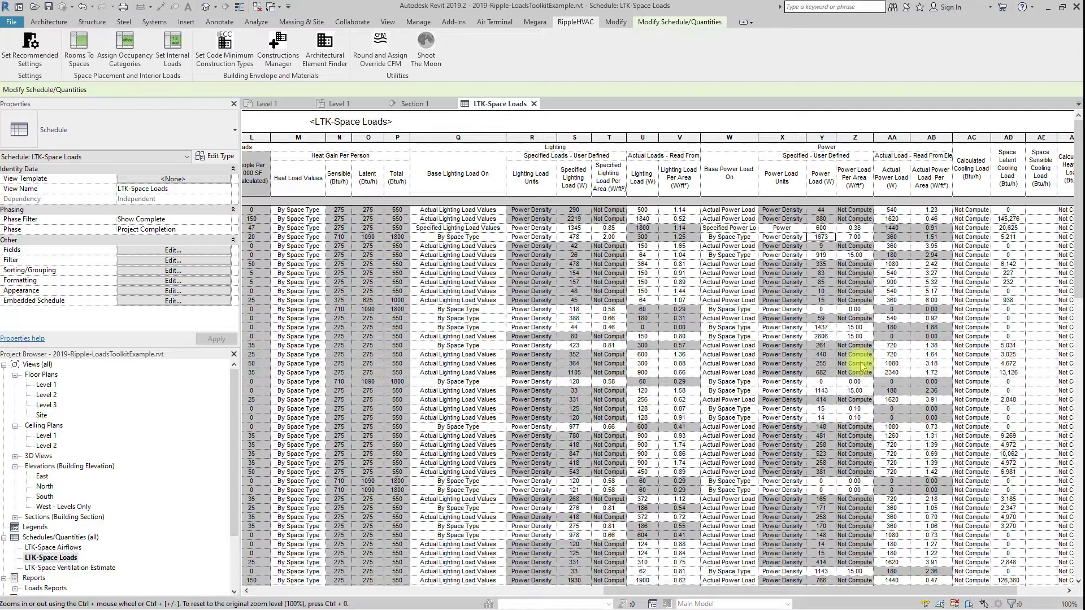
# Apply RippleHVAC's code-minimum construction types to the building
pyautogui.scroll(-2, 862, 366)
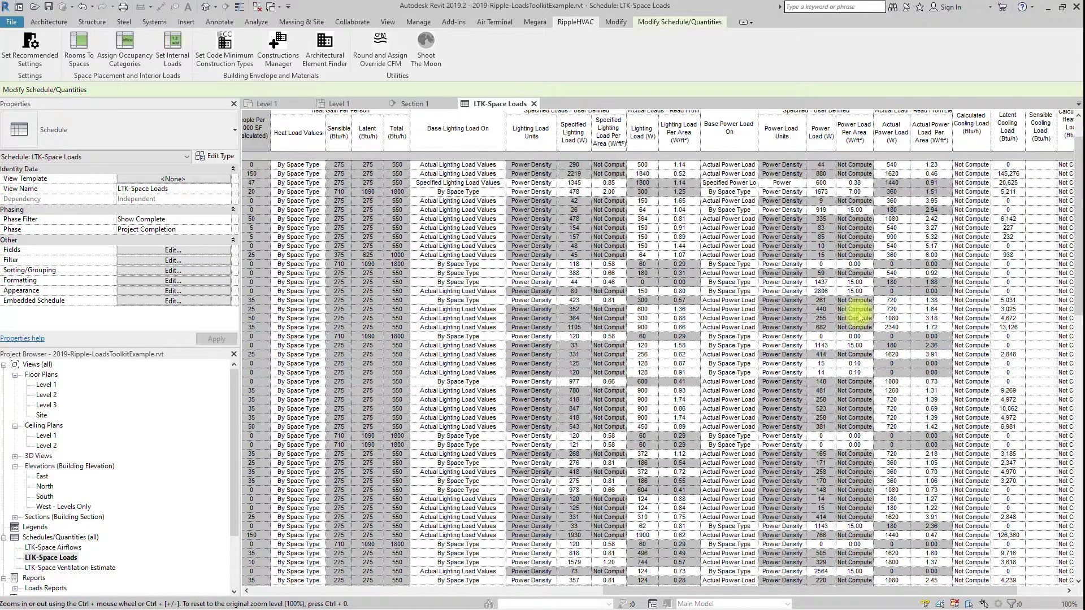
pyautogui.click(242, 58)
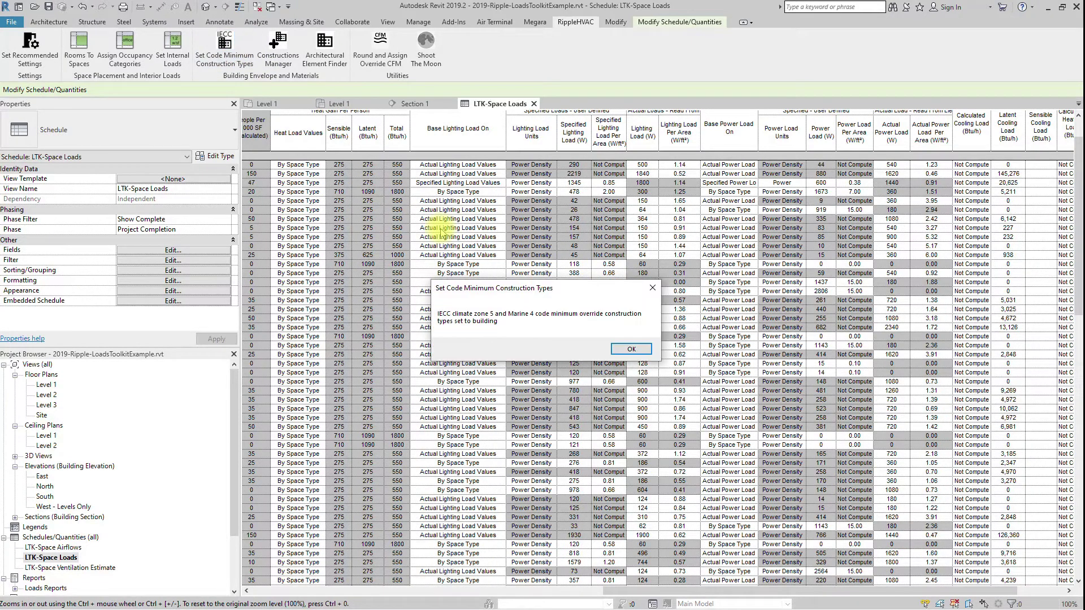
pyautogui.click(638, 352)
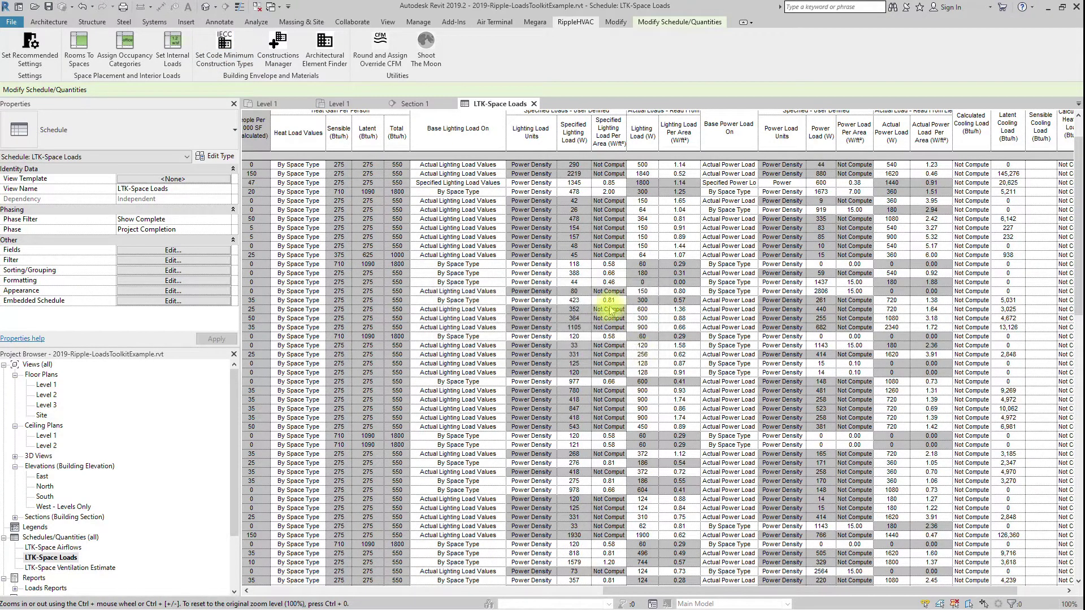
# Set the schematic Roofs construction to 2018 IECC Zone 5 and Marine 4 Roof-Attic and other
pyautogui.click(256, 21)
pyautogui.click(988, 51)
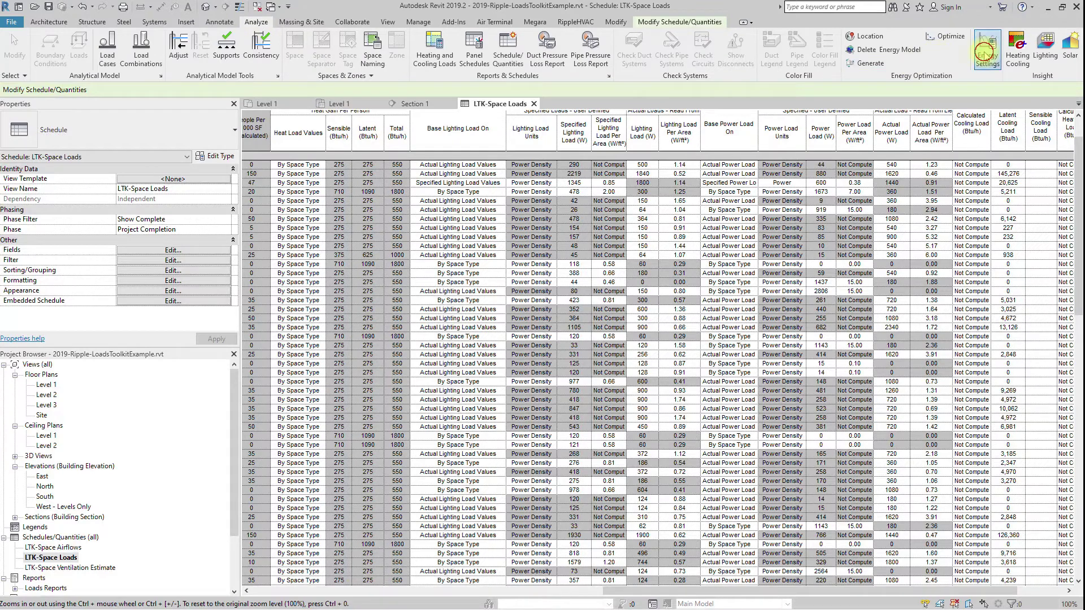
pyautogui.click(763, 225)
pyautogui.click(717, 297)
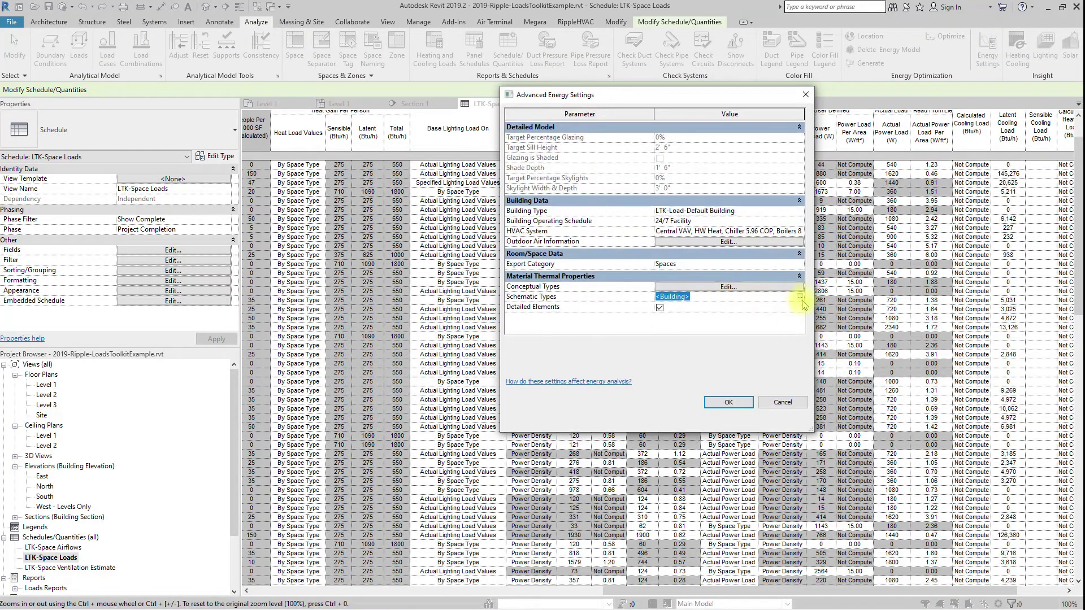
pyautogui.click(798, 296)
pyautogui.click(785, 246)
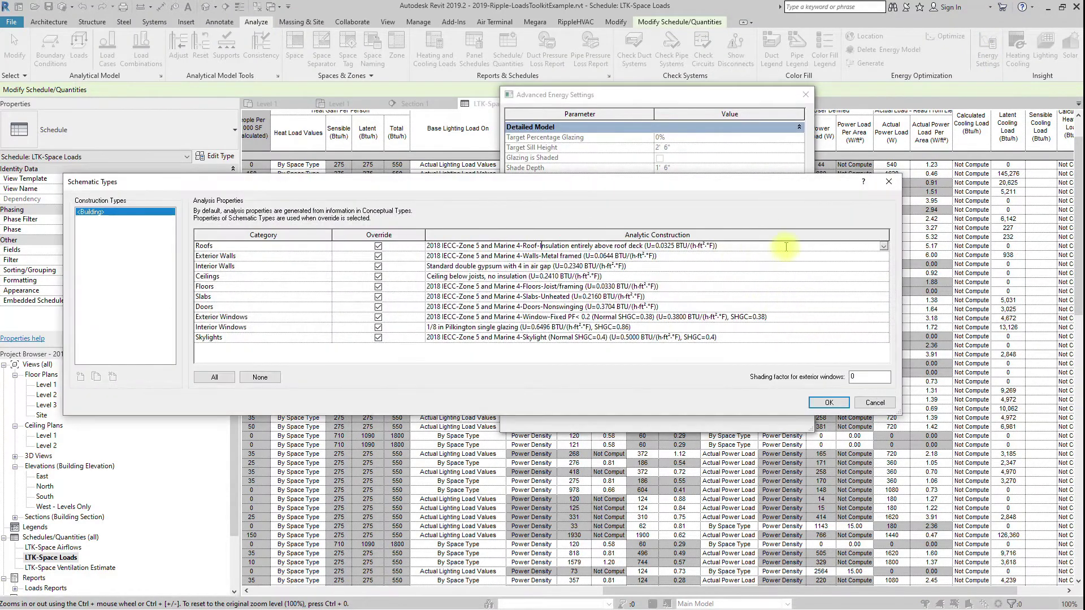
pyautogui.click(884, 246)
pyautogui.write('zone 5')
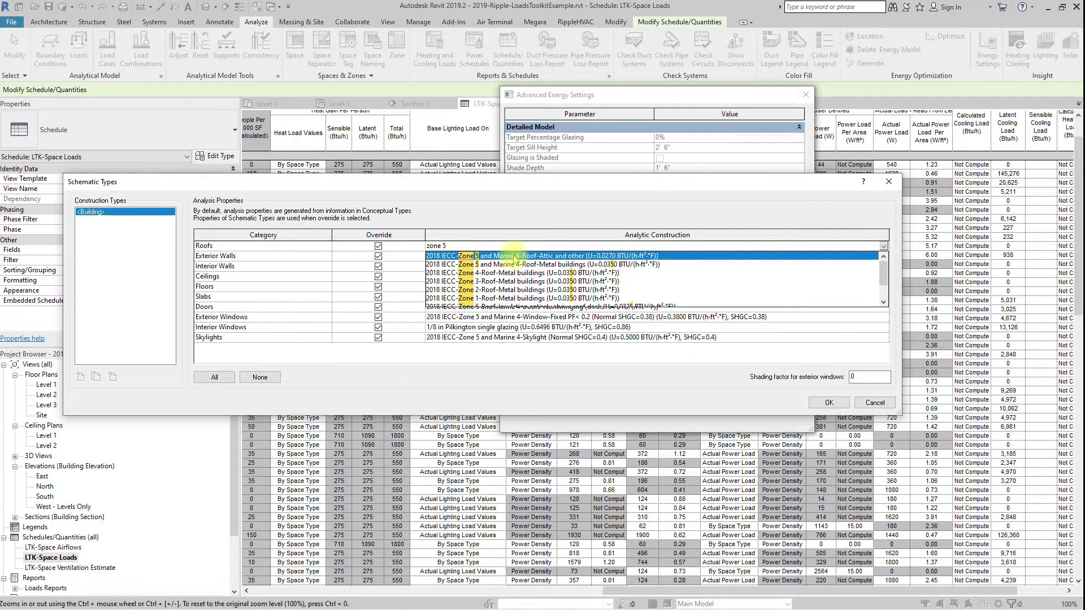
pyautogui.click(526, 281)
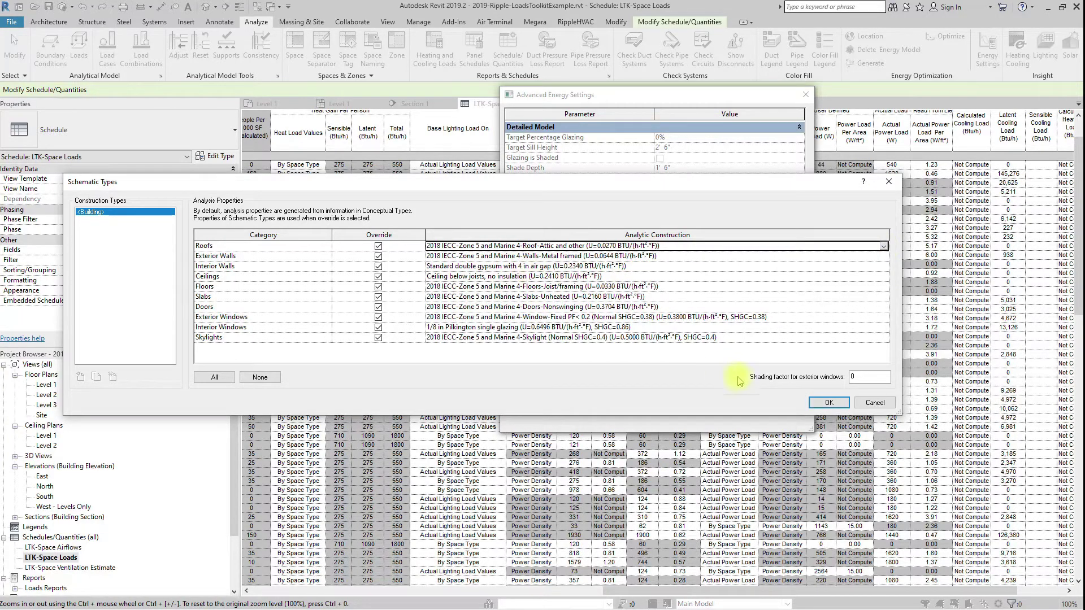
pyautogui.click(826, 402)
pyautogui.click(729, 402)
pyautogui.click(736, 402)
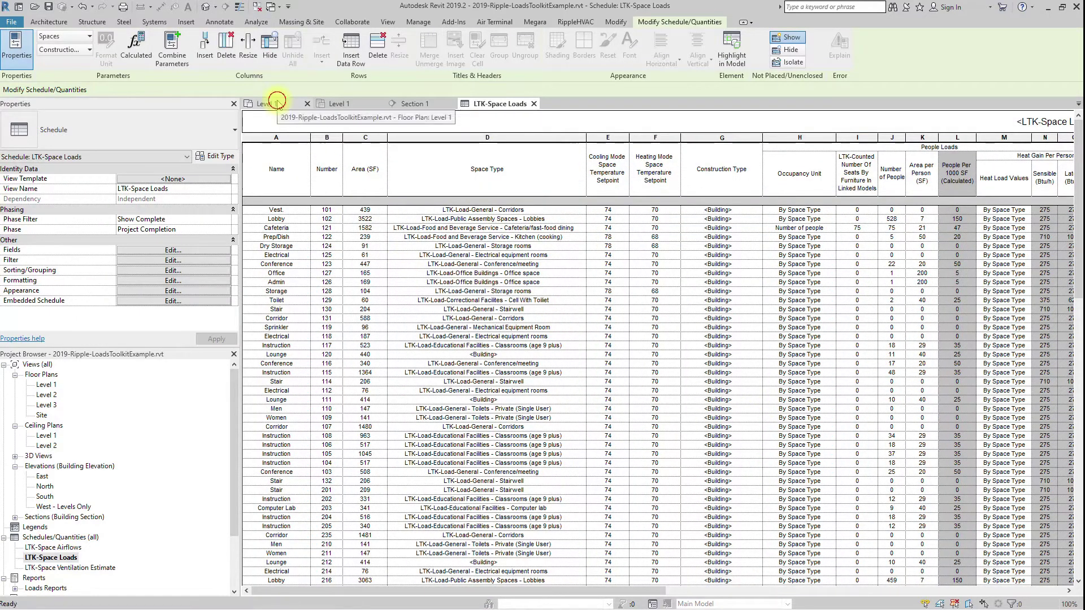
# On Level 1, select the lower wing and filter the selection down to its 13 spaces
pyautogui.click(277, 102)
pyautogui.scroll(-3, 311, 334)
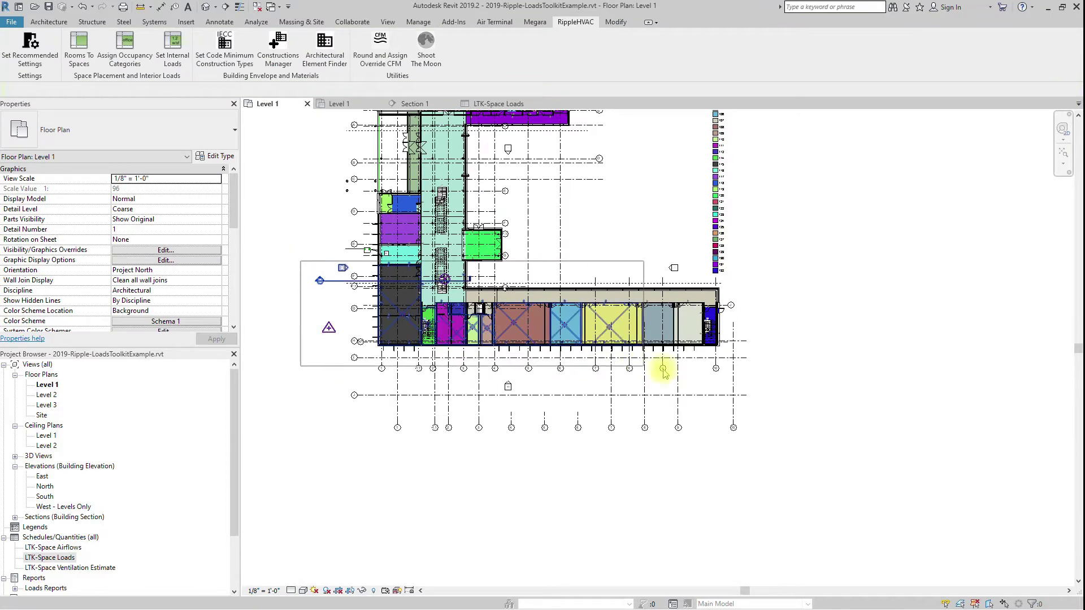
pyautogui.moveTo(663, 373); pyautogui.dragTo(748, 390)
pyautogui.click(493, 48)
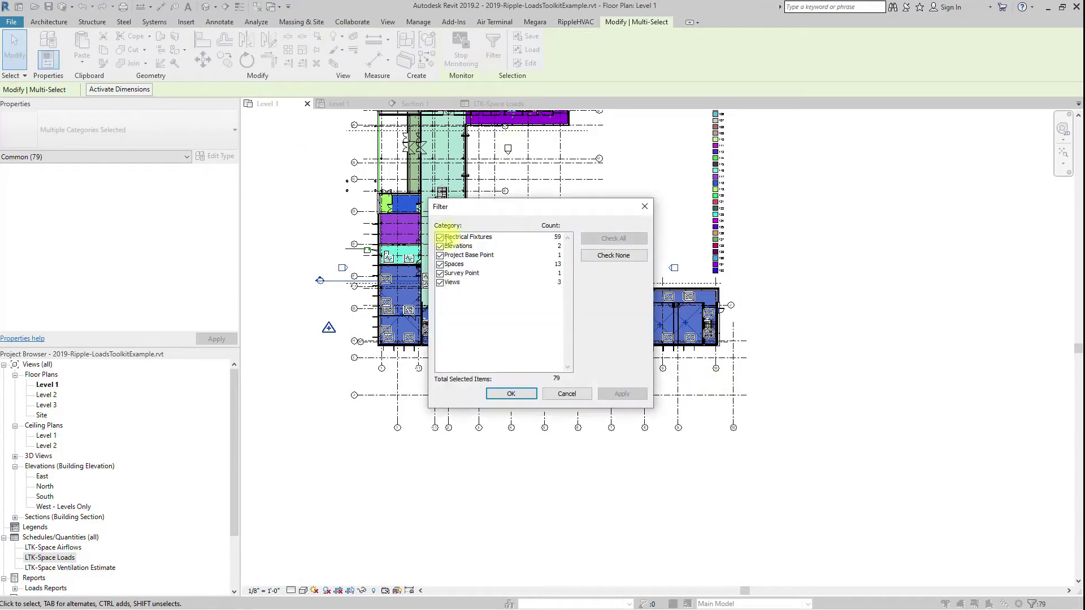
pyautogui.click(440, 238)
pyautogui.click(440, 247)
pyautogui.click(440, 255)
pyautogui.click(440, 273)
pyautogui.click(440, 282)
pyautogui.click(511, 394)
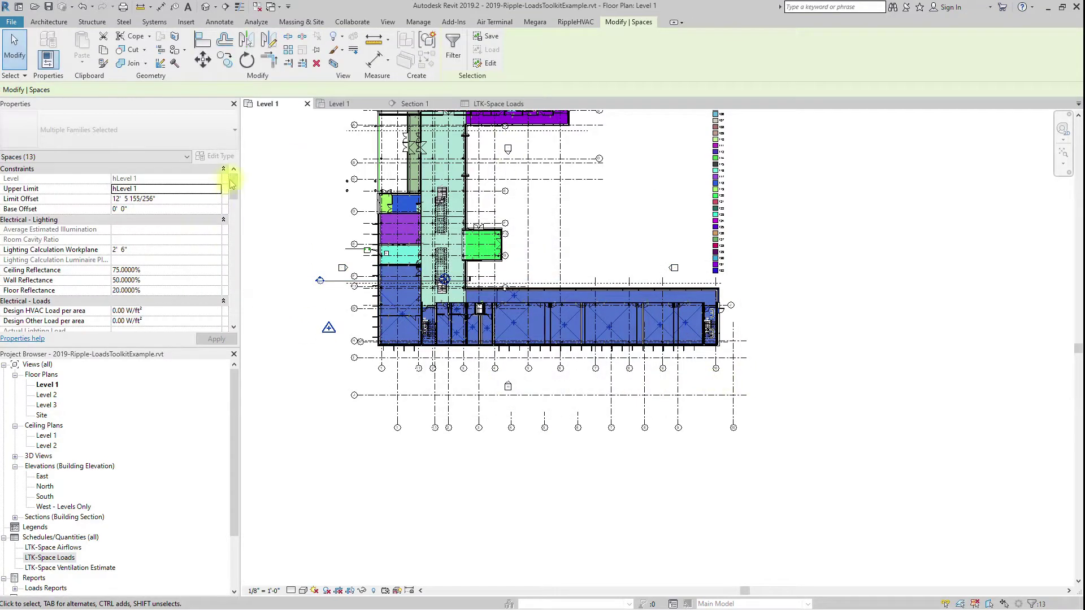
pyautogui.moveTo(231, 183); pyautogui.dragTo(230, 283)
# Create construction type 'Existing Wing' overriding all, with Brick/block exterior walls
pyautogui.click(180, 260)
pyautogui.click(223, 260)
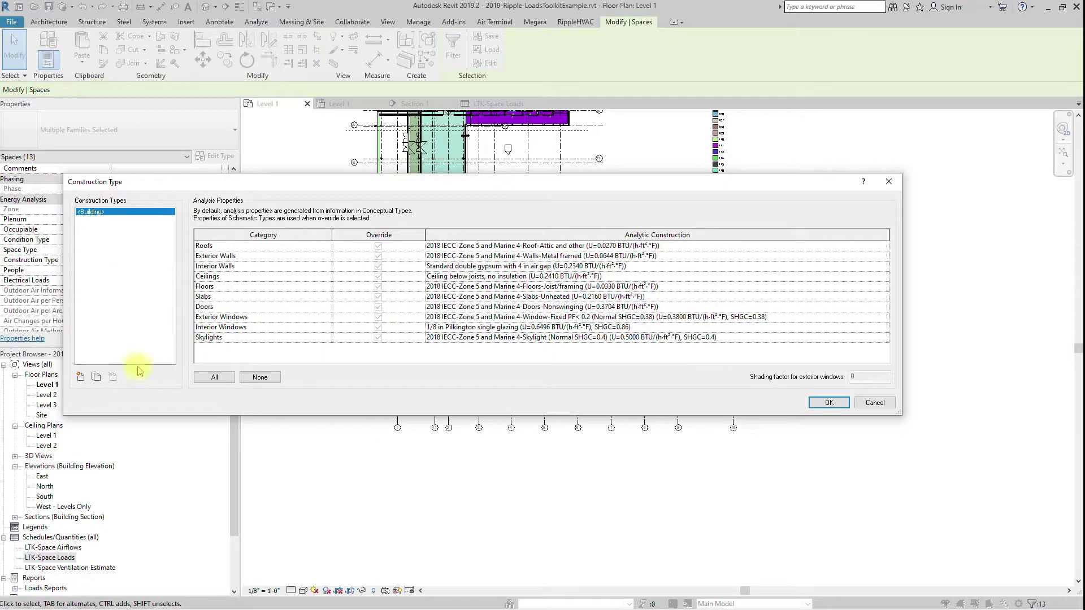
pyautogui.click(82, 376)
pyautogui.write('Existing Wing')
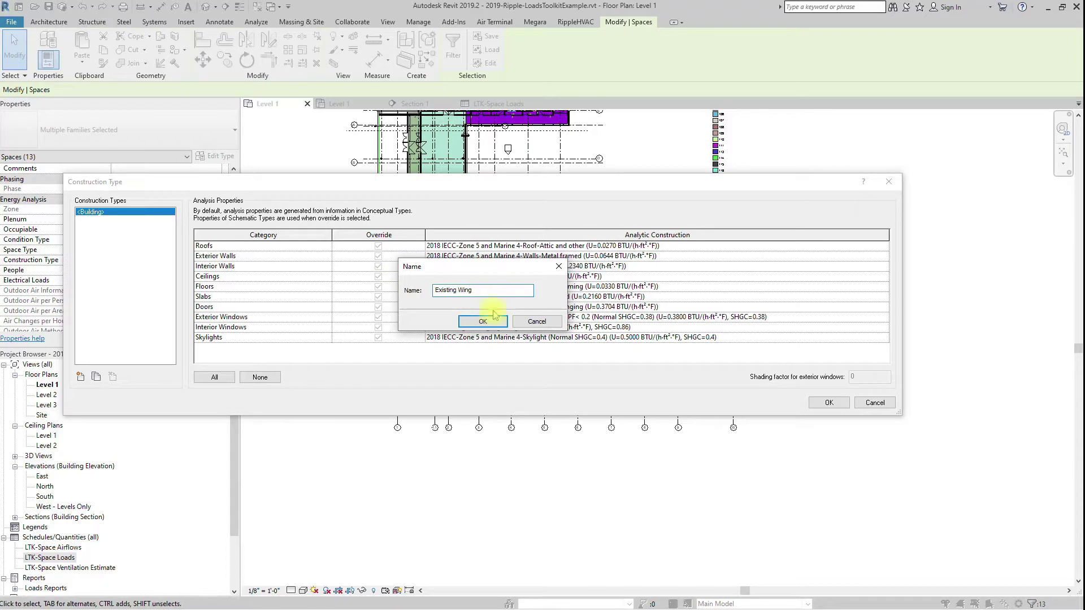
pyautogui.click(483, 321)
pyautogui.click(210, 377)
pyautogui.click(497, 256)
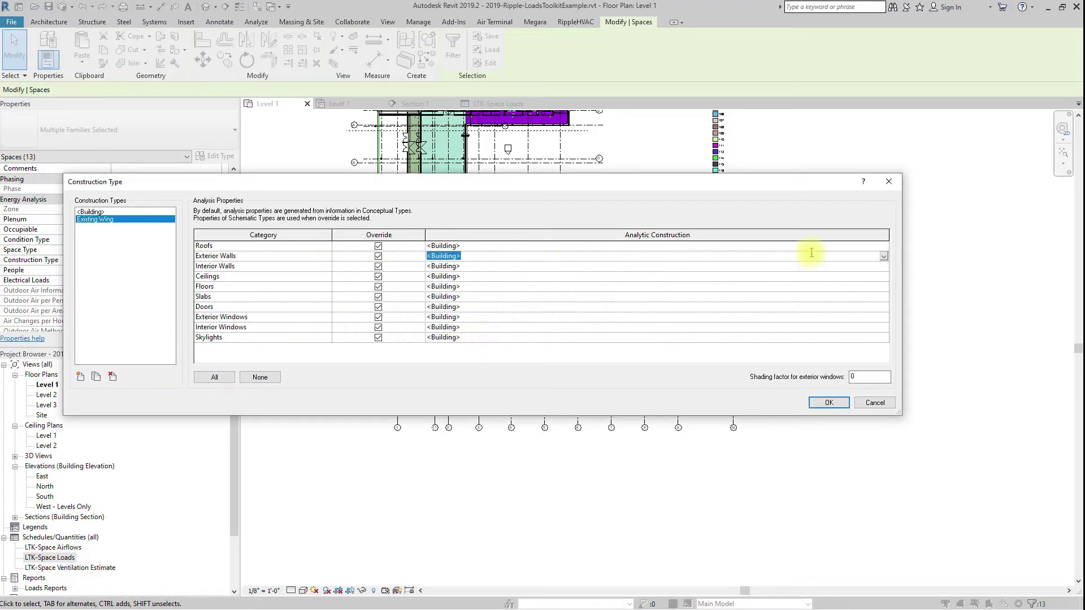
pyautogui.click(883, 256)
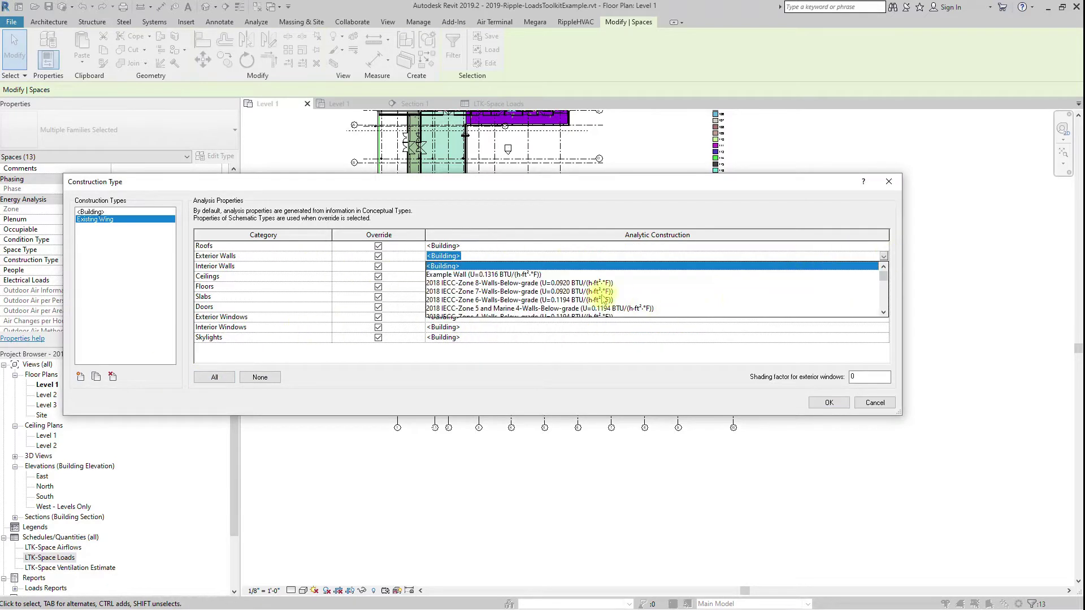
pyautogui.scroll(-3, 743, 284)
pyautogui.click(745, 287)
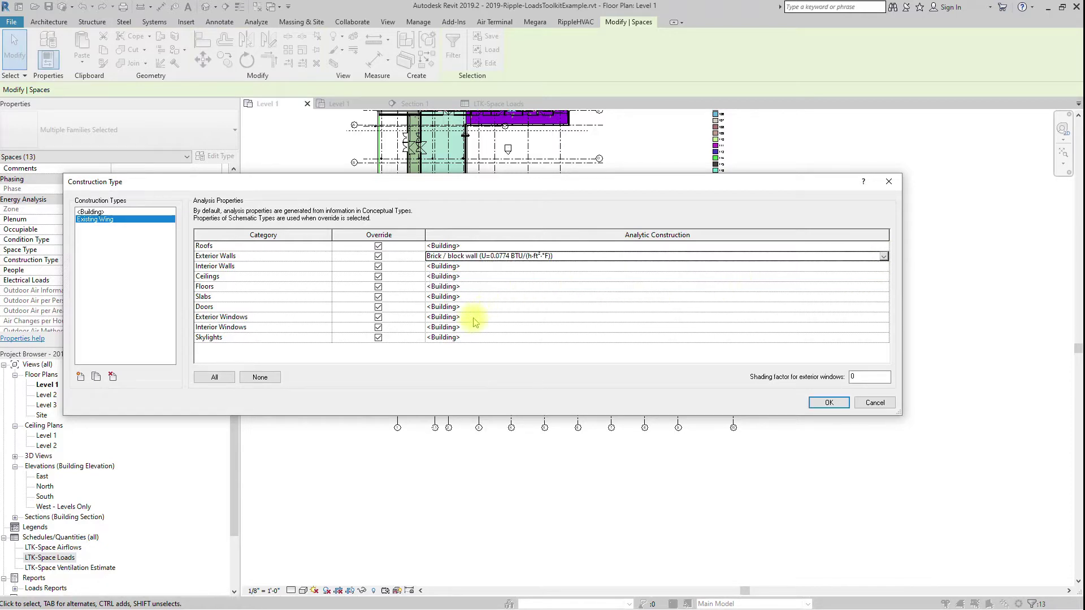
pyautogui.click(828, 403)
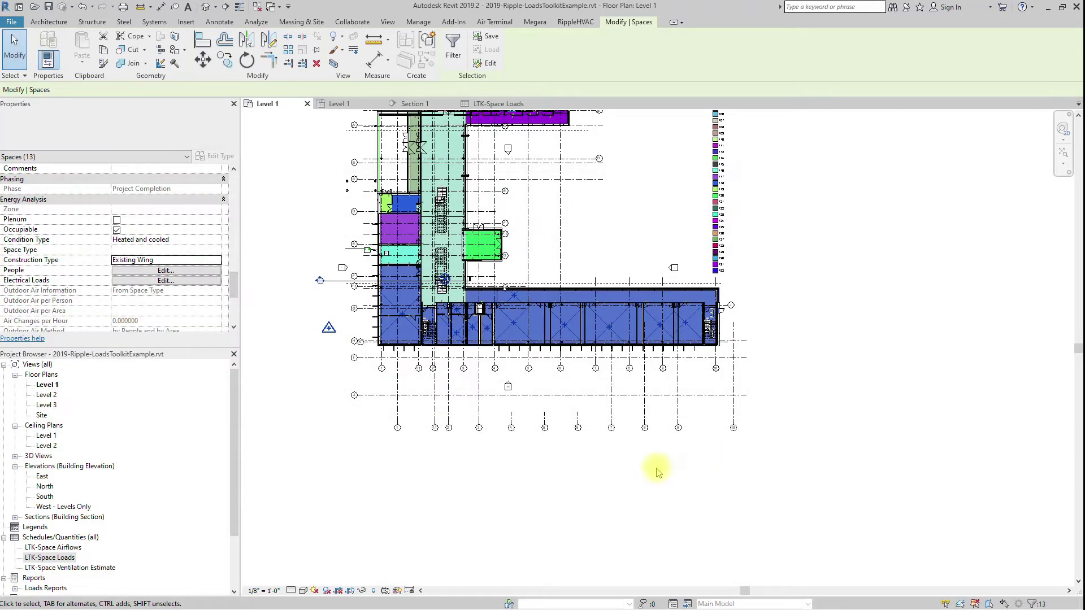
pyautogui.click(488, 103)
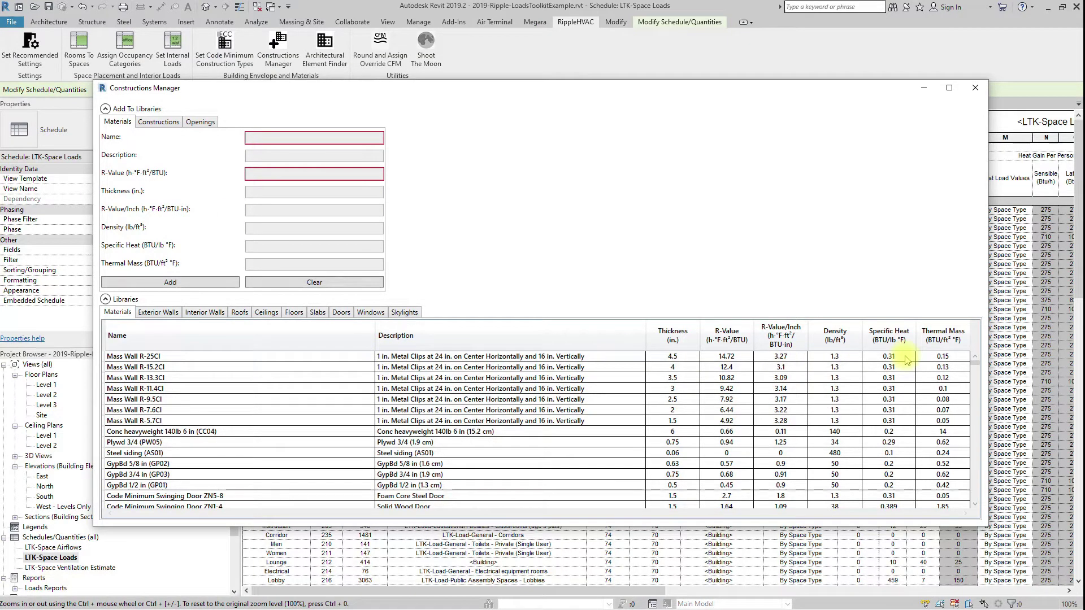
# Begin a new material entry in the Constructions Manager materials library
pyautogui.click(275, 139)
# Add material 'polyiso 1in.' (description ex5, 1 in., R-5.6, density 2, specific heat 0.167)
pyautogui.write('polyiso')
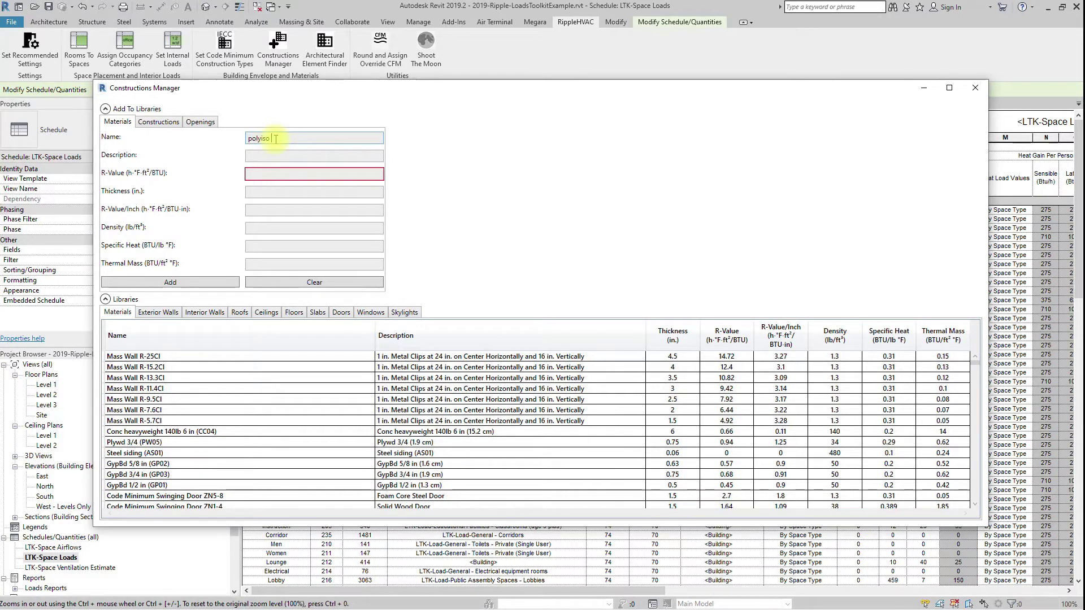
pyautogui.write(' 1in.')
pyautogui.press('Tab')
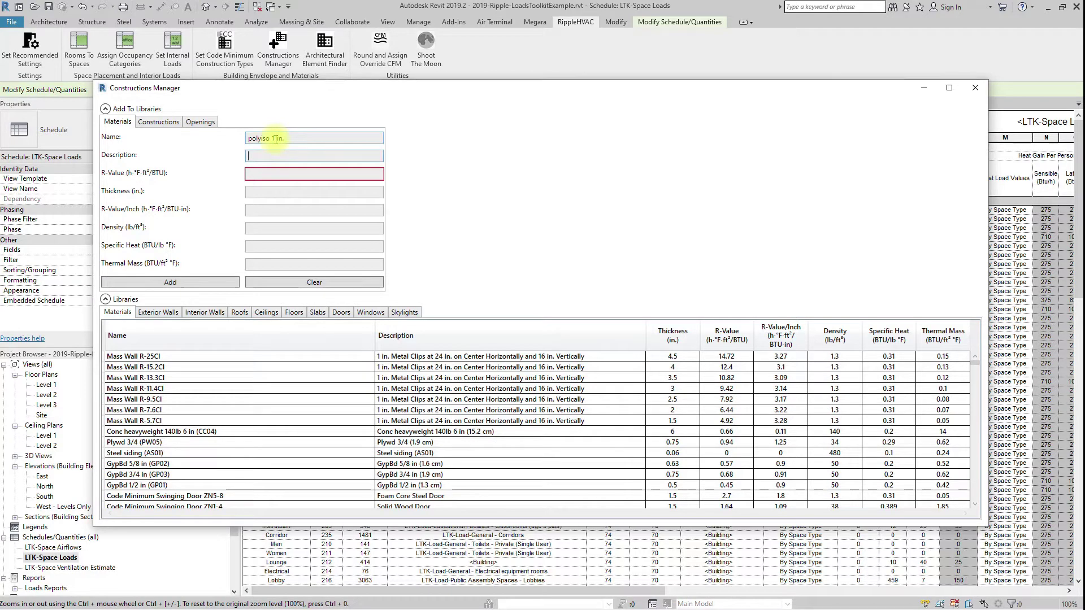
pyautogui.write('example')
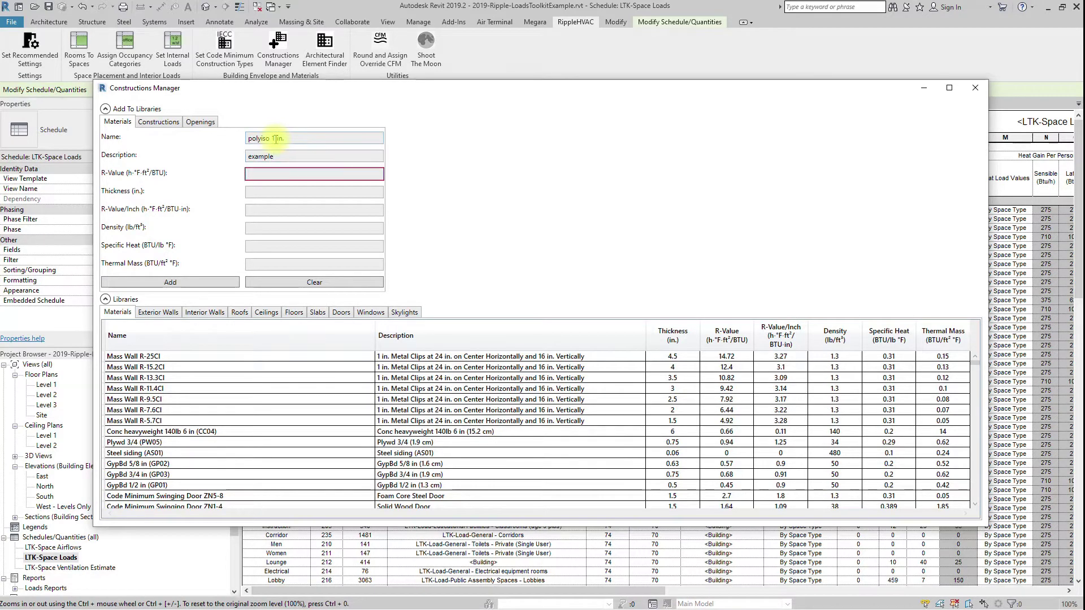
pyautogui.write('5.6')
pyautogui.press('Tab')
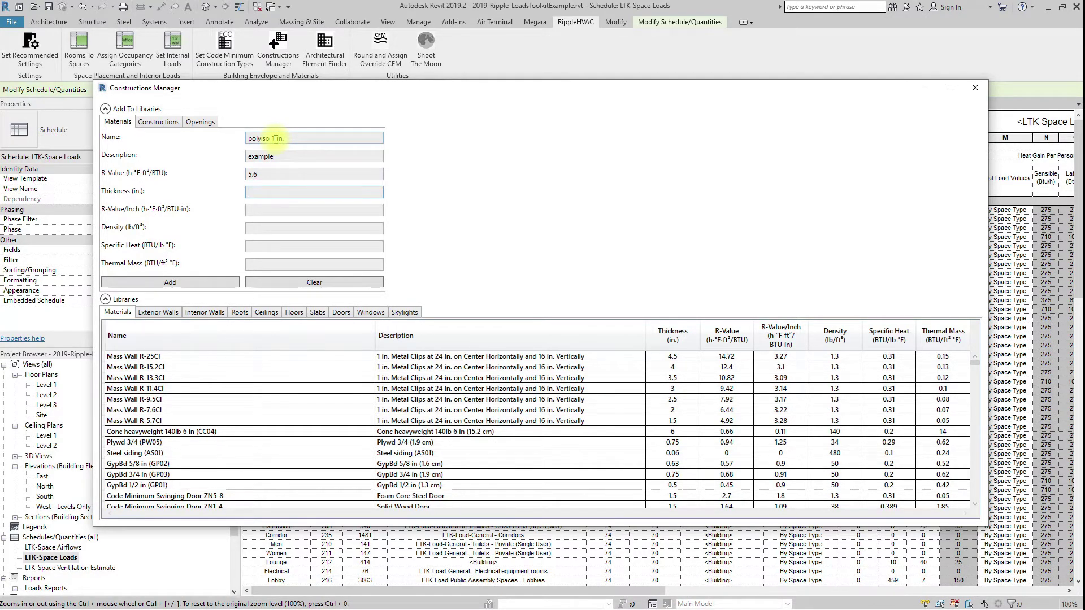
pyautogui.press('Tab')
pyautogui.press('Tab')
pyautogui.write('2')
pyautogui.press('Tab')
pyautogui.write('0.16')
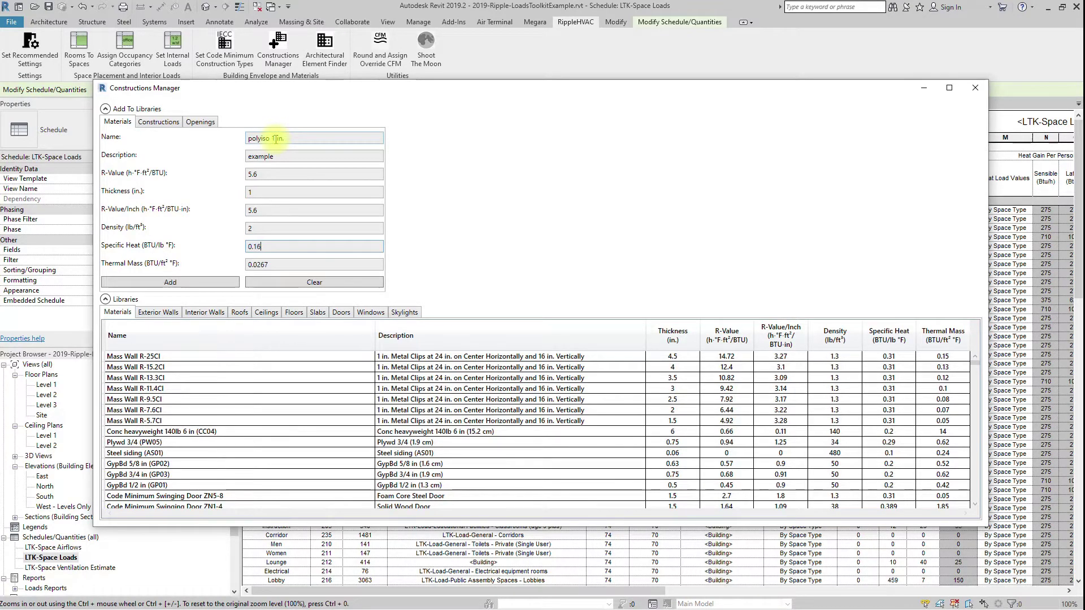
pyautogui.write('7')
pyautogui.click(167, 283)
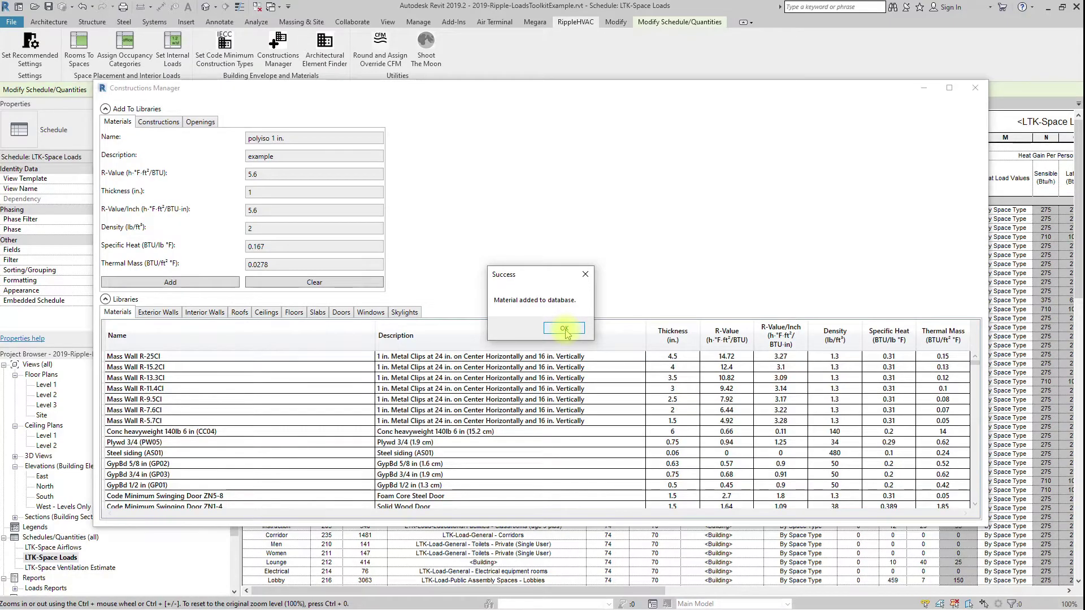
pyautogui.click(564, 329)
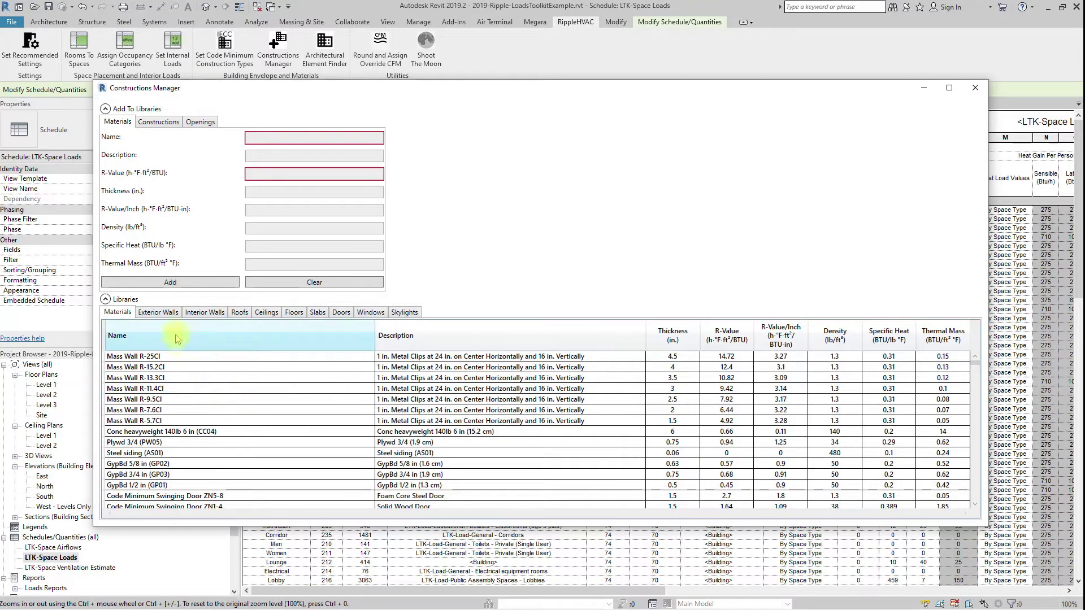
# Inspect the layers of the Zone 6 wood framed exterior wall in the library
pyautogui.click(169, 313)
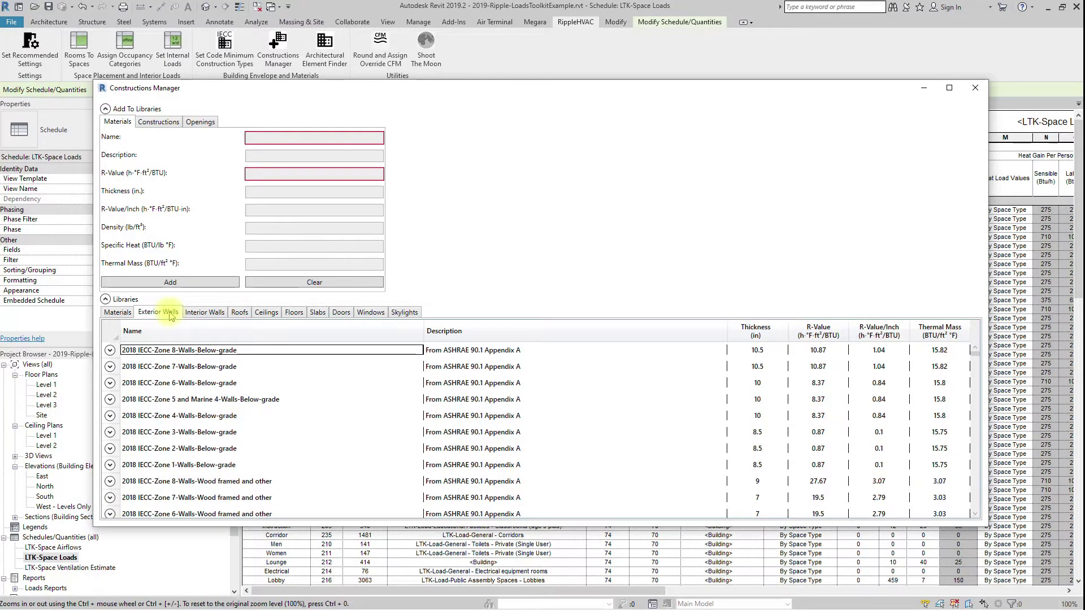
pyautogui.scroll(-2, 156, 396)
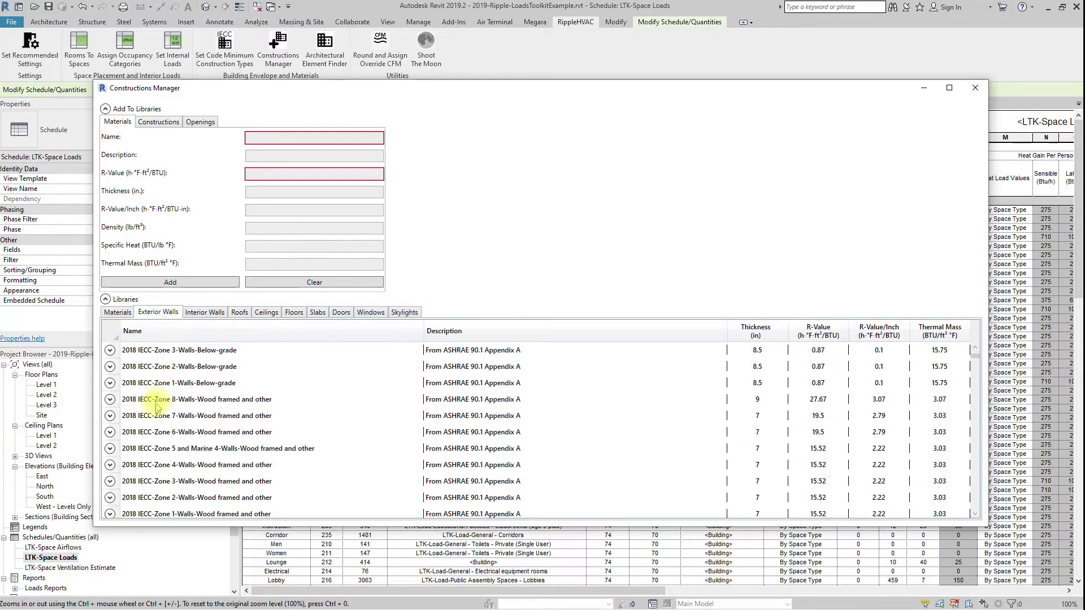
pyautogui.click(111, 433)
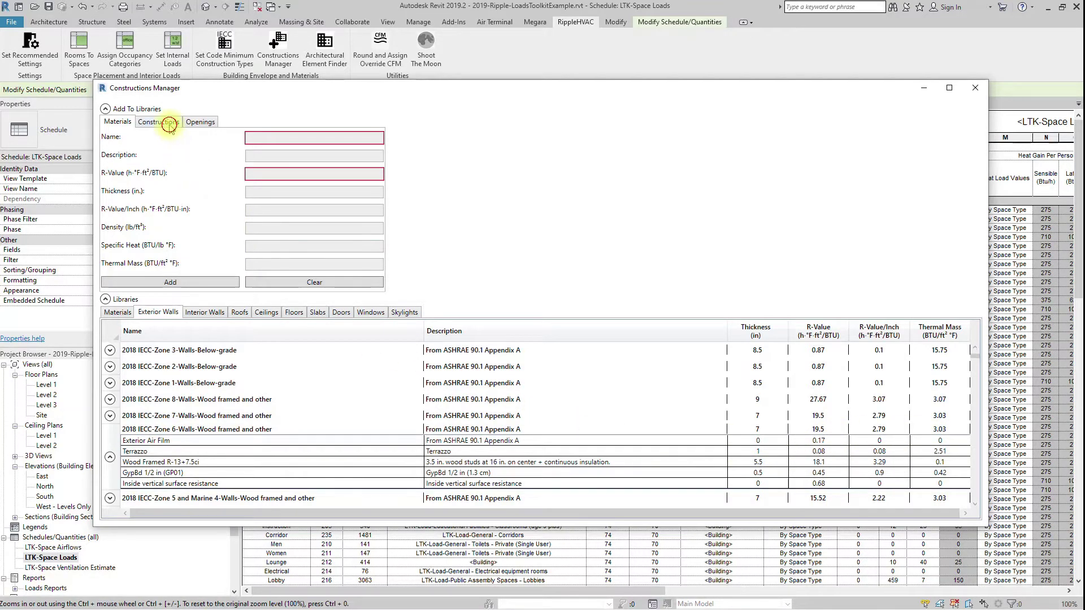
# Start a new construction named 'Example Wall' with Exterior Air Film as the outer layer
pyautogui.click(169, 124)
pyautogui.click(277, 138)
pyautogui.write('Example Wall')
pyautogui.press('Tab')
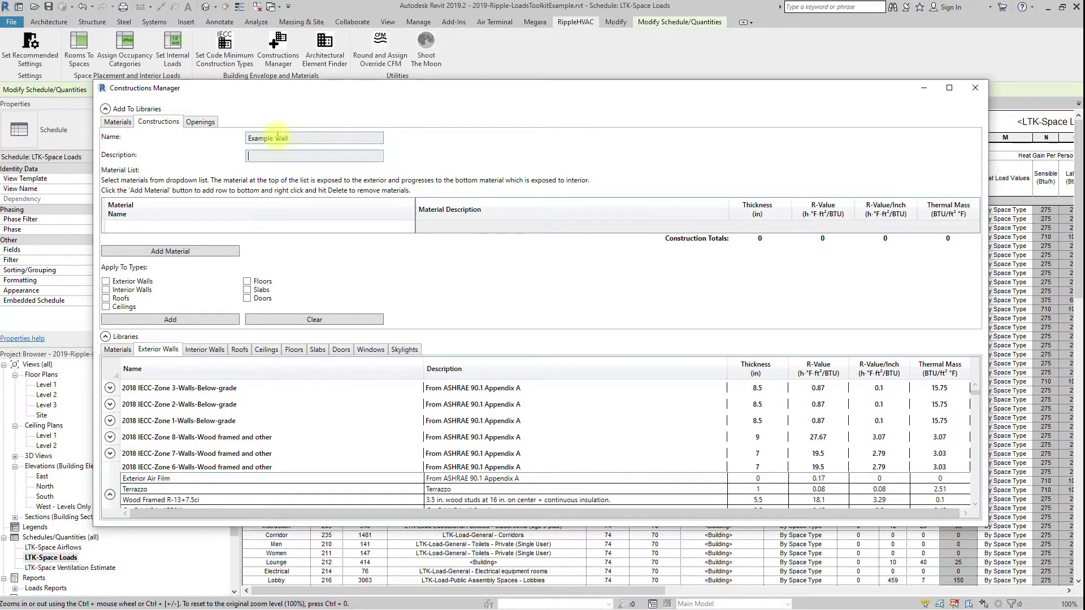
pyautogui.click(283, 226)
pyautogui.click(284, 226)
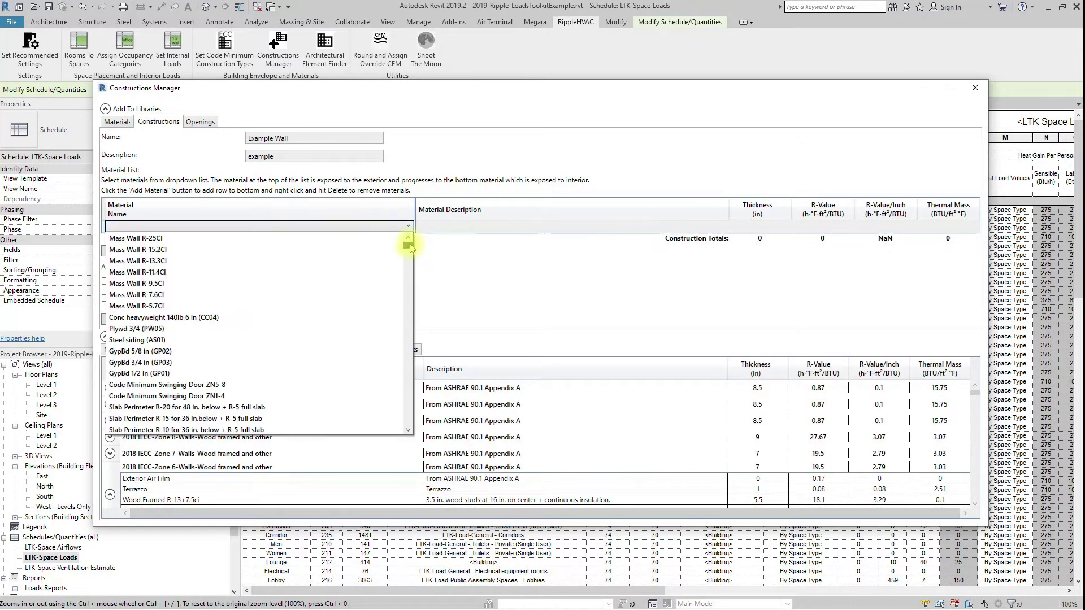
pyautogui.scroll(-10, 186, 339)
pyautogui.click(182, 375)
# Add Concrete block (dense), polyiso 1 in. and GypBd 1/2 in (GP01) layers
pyautogui.click(291, 238)
pyautogui.click(290, 238)
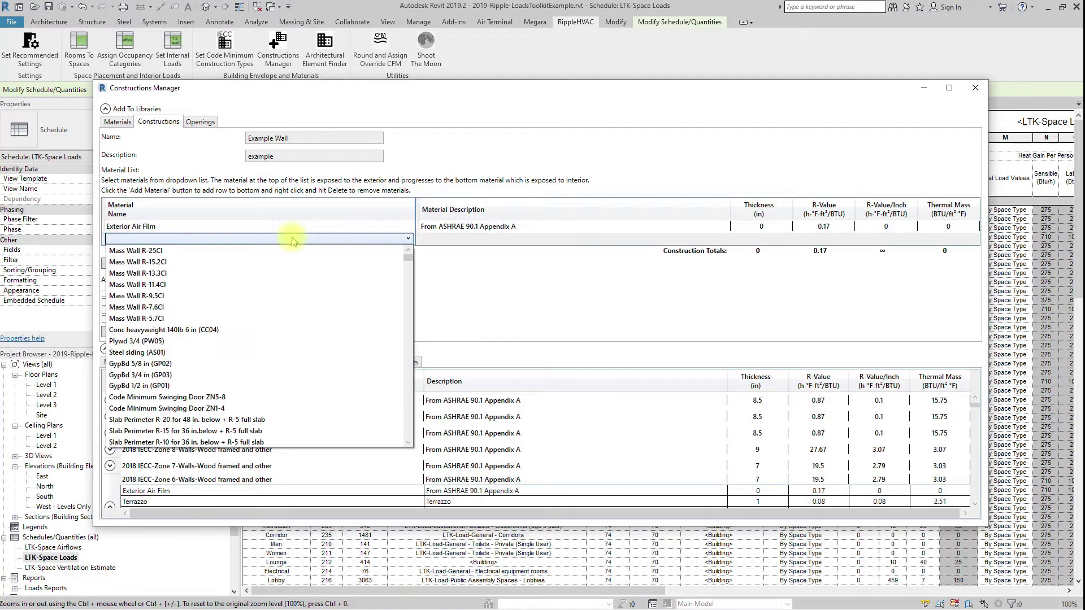
pyautogui.click(254, 352)
pyautogui.click(277, 251)
pyautogui.click(278, 251)
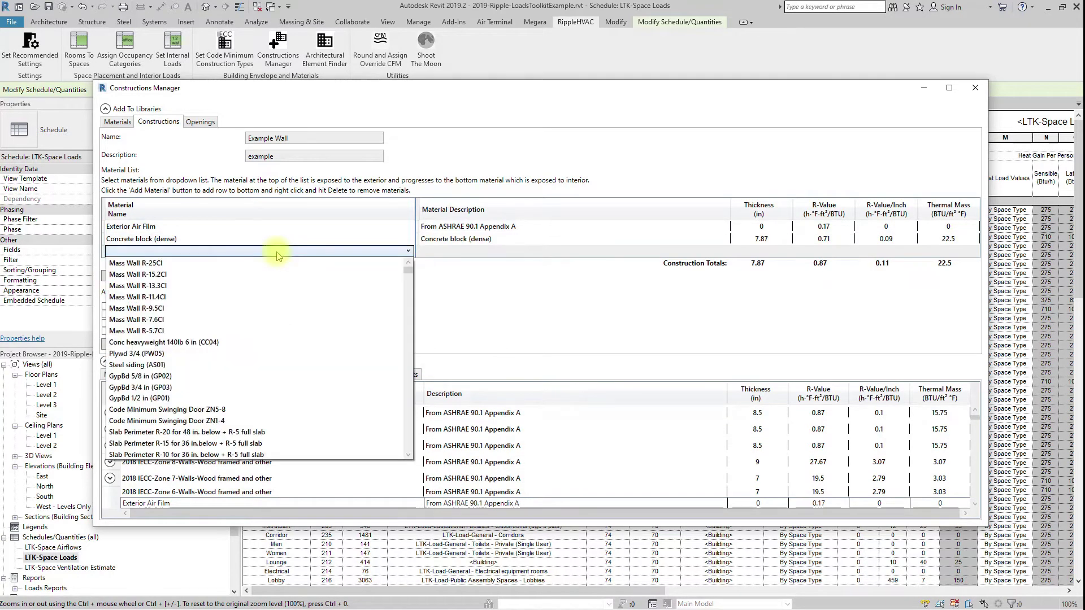
pyautogui.scroll(-10, 255, 367)
pyautogui.click(147, 437)
pyautogui.click(170, 276)
pyautogui.click(254, 263)
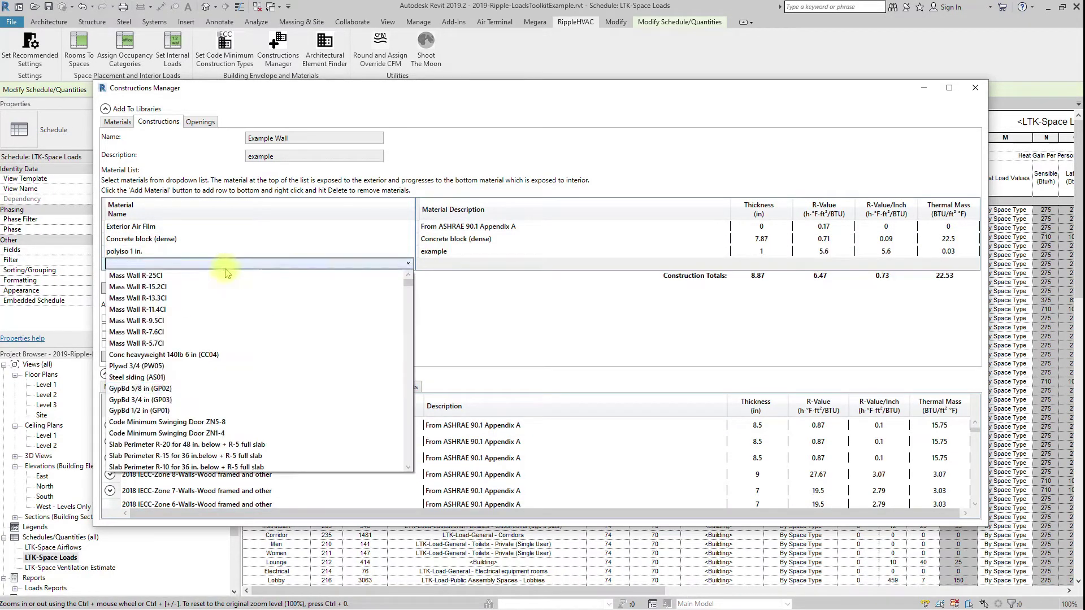
pyautogui.click(169, 418)
# Finish with Inside vertical surface resistance, mark it Exterior Walls, and save it
pyautogui.click(187, 289)
pyautogui.click(272, 276)
pyautogui.scroll(-5, 194, 375)
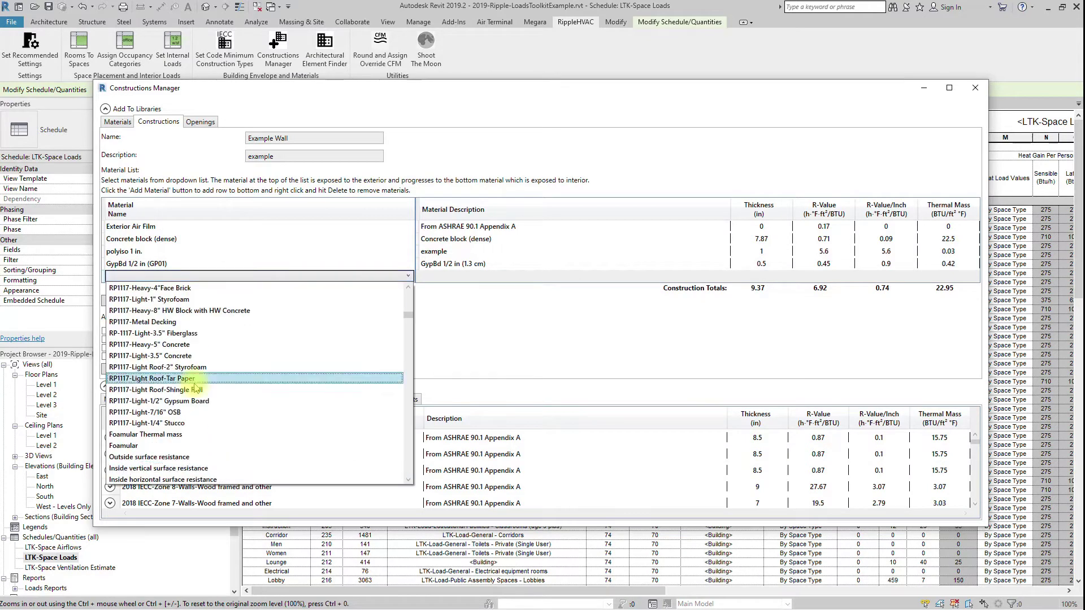
pyautogui.click(193, 314)
pyautogui.click(106, 343)
pyautogui.click(176, 382)
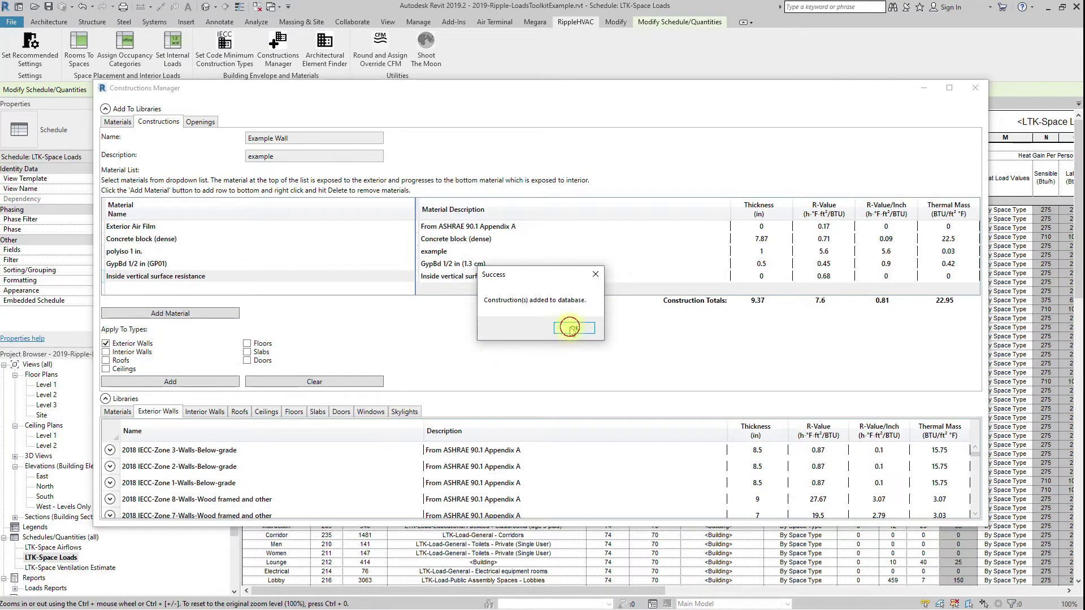
pyautogui.click(563, 389)
pyautogui.click(371, 349)
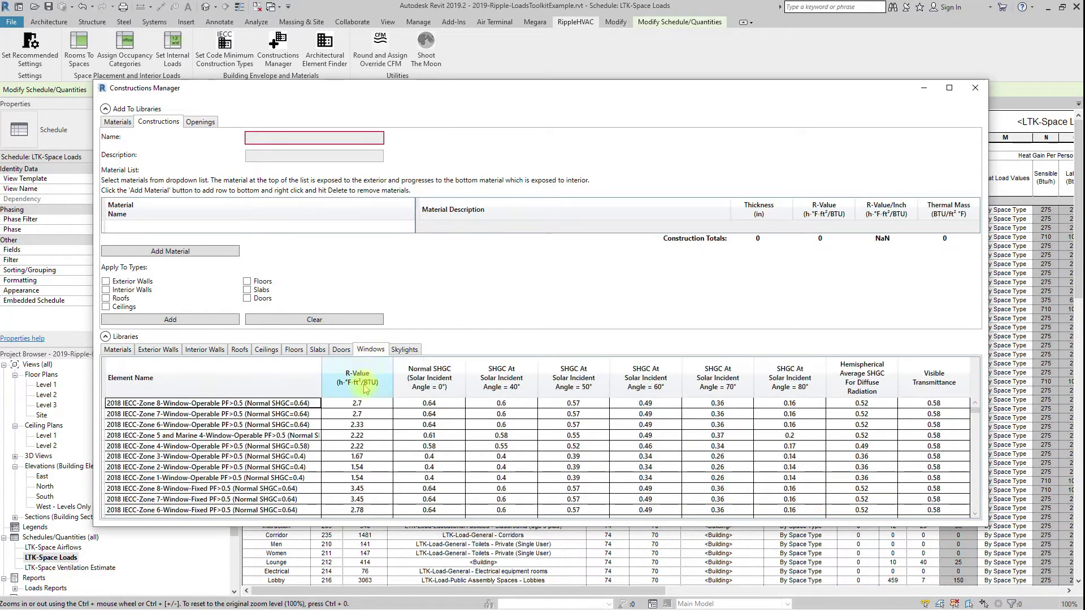
# Start a new opening named 'Example Window' with description 'Example', R-value 2 and first SHGC values 0.64 and 0.6
pyautogui.click(200, 121)
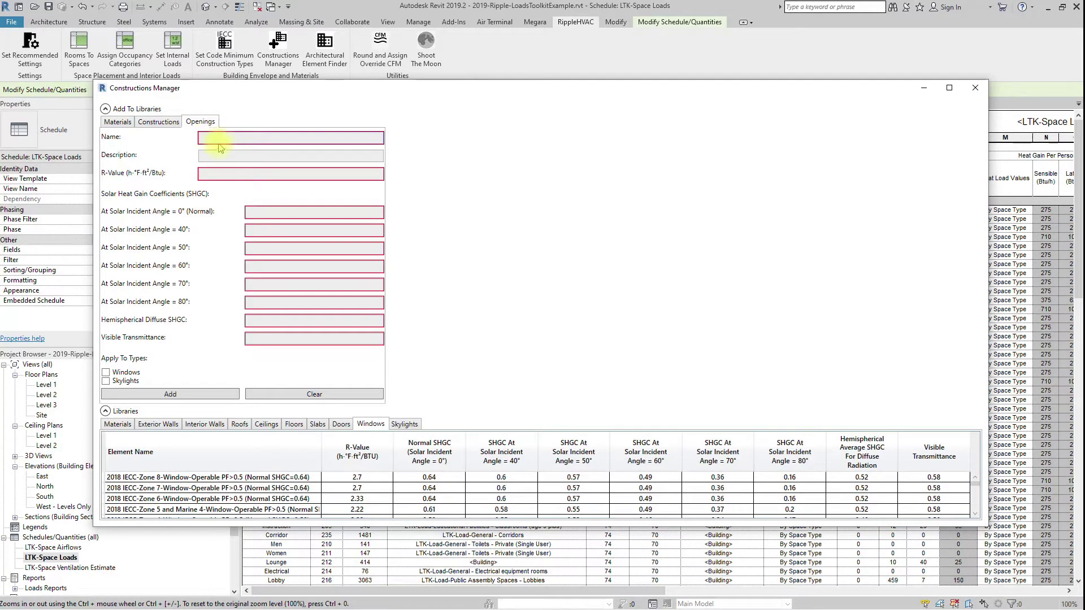
pyautogui.click(229, 139)
pyautogui.write('Example Window')
pyautogui.press('Tab')
pyautogui.write('Example')
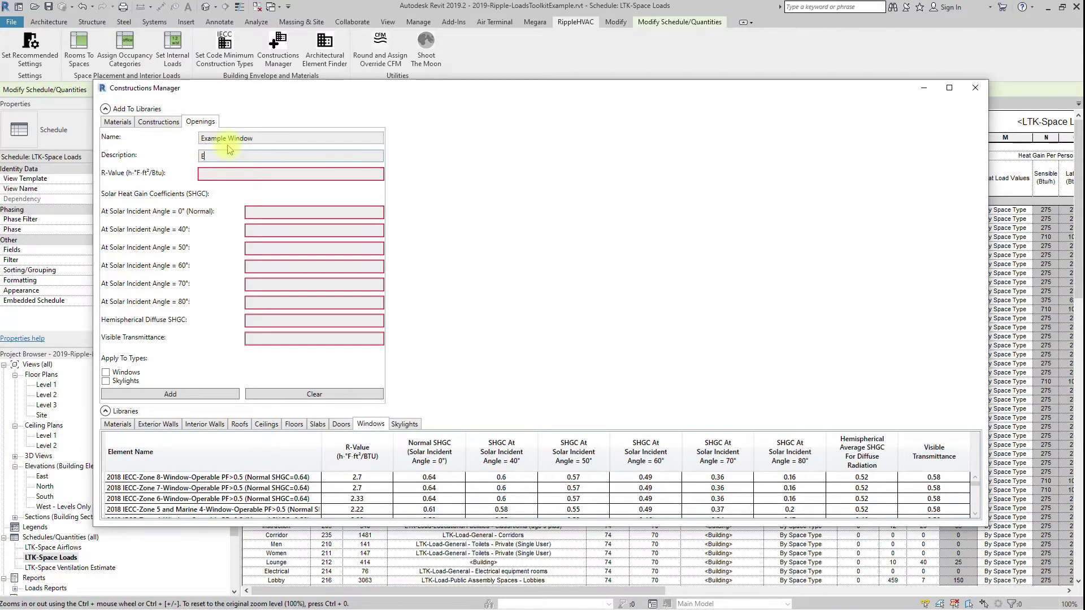
pyautogui.press('Tab')
pyautogui.write('2')
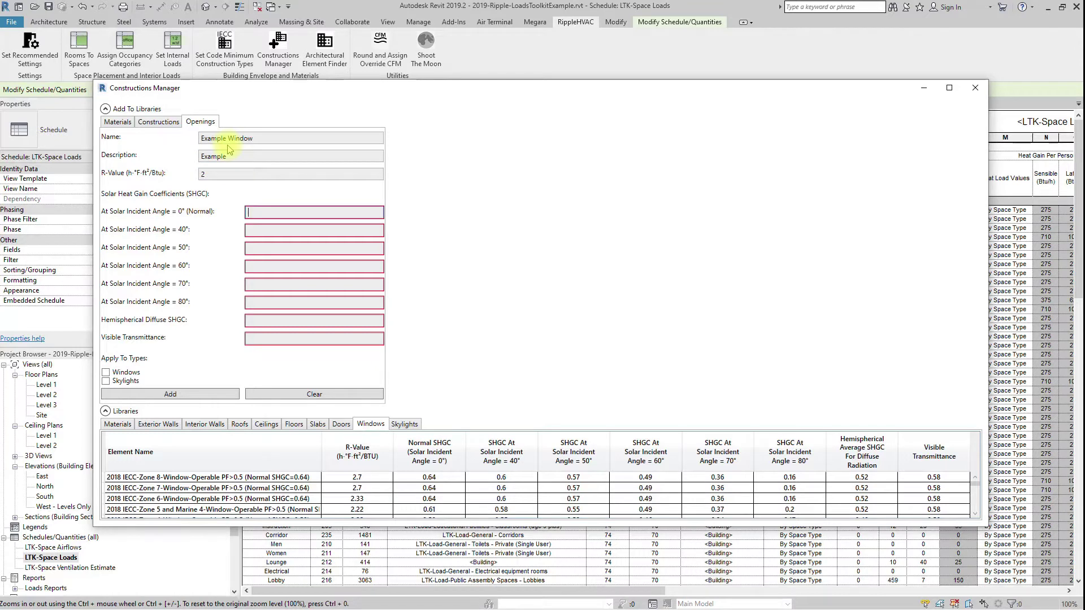
pyautogui.write('0.64')
pyautogui.write('0.6')
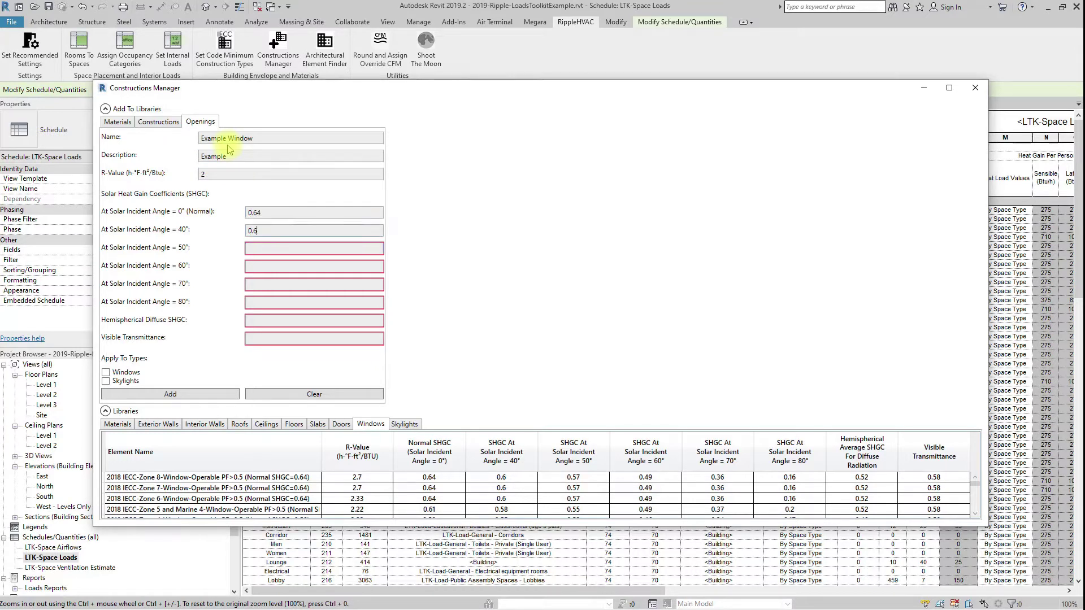
# Enter the remaining SHGC values 0.57 down to 0.16 and transmittance 0.58, apply it to windows, and add it
pyautogui.press('Tab')
pyautogui.write('0.57')
pyautogui.press('Tab')
pyautogui.write('0.49')
pyautogui.press('Tab')
pyautogui.write('0.3')
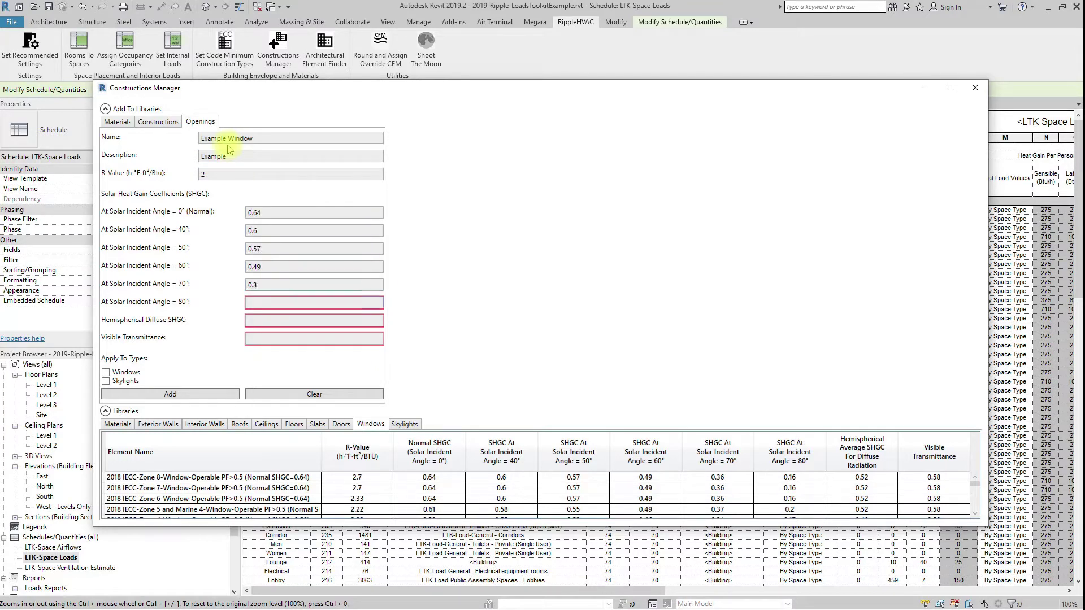
pyautogui.write('0.160.52')
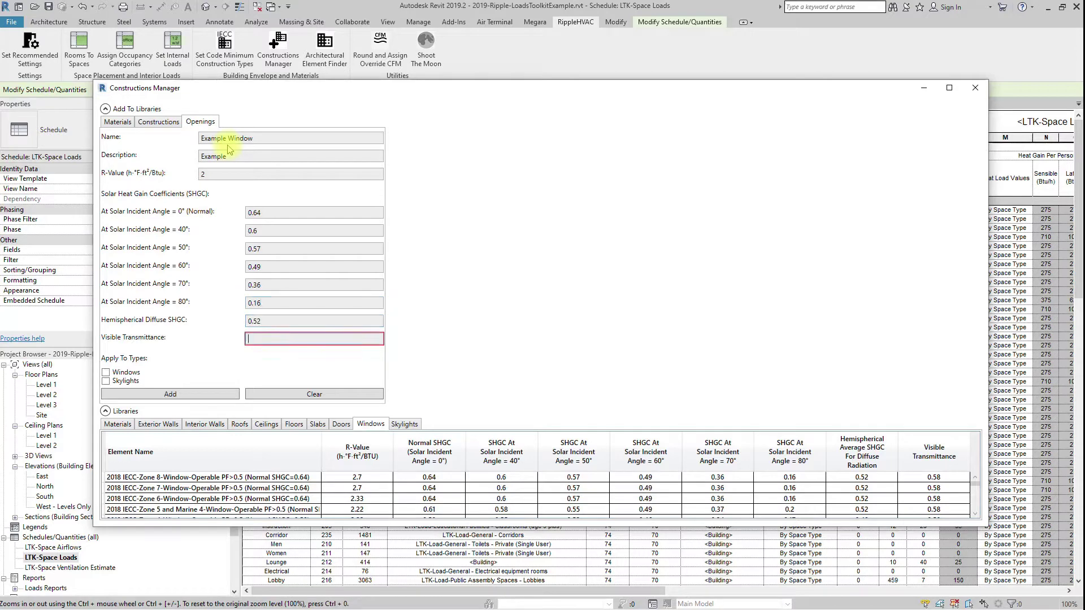
pyautogui.press('Tab')
pyautogui.write('0.58')
pyautogui.click(106, 372)
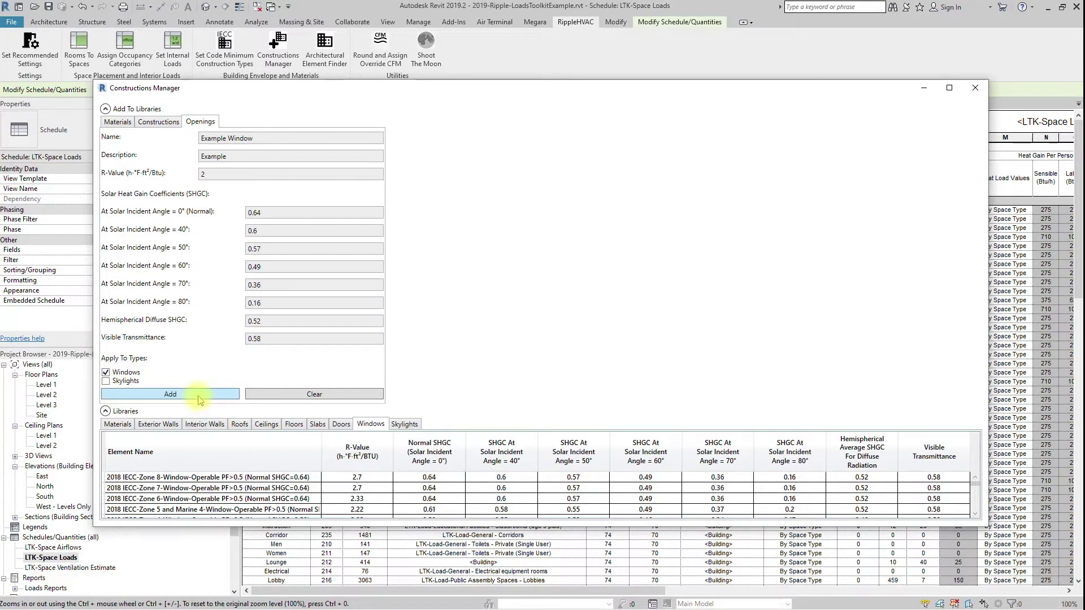
pyautogui.click(195, 395)
pyautogui.click(551, 346)
# Make Existing Wing's exterior windows use Example Window instead of the building default
pyautogui.click(976, 88)
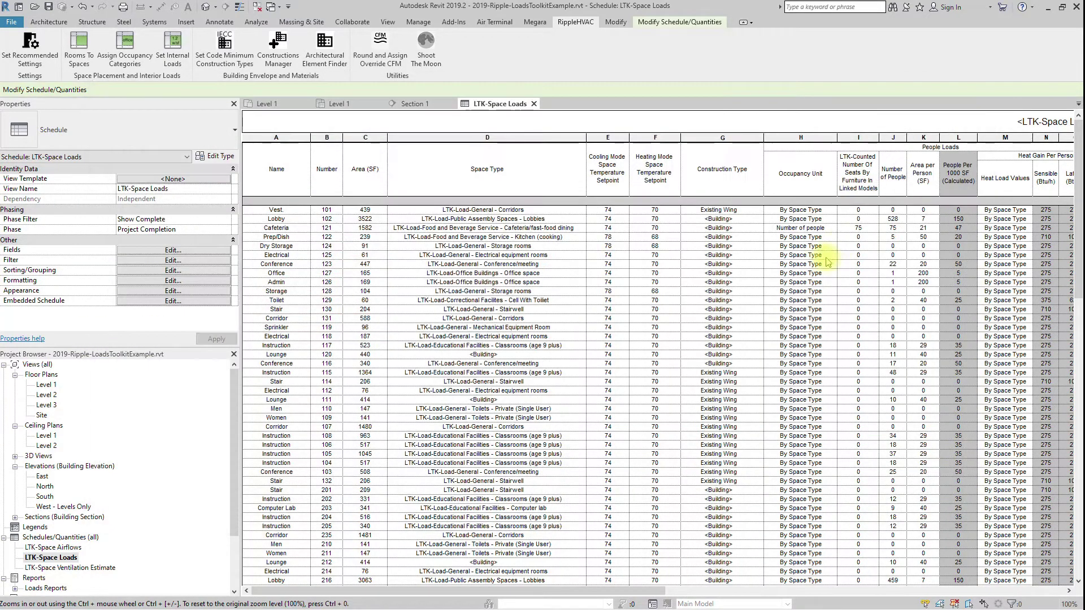
pyautogui.click(748, 374)
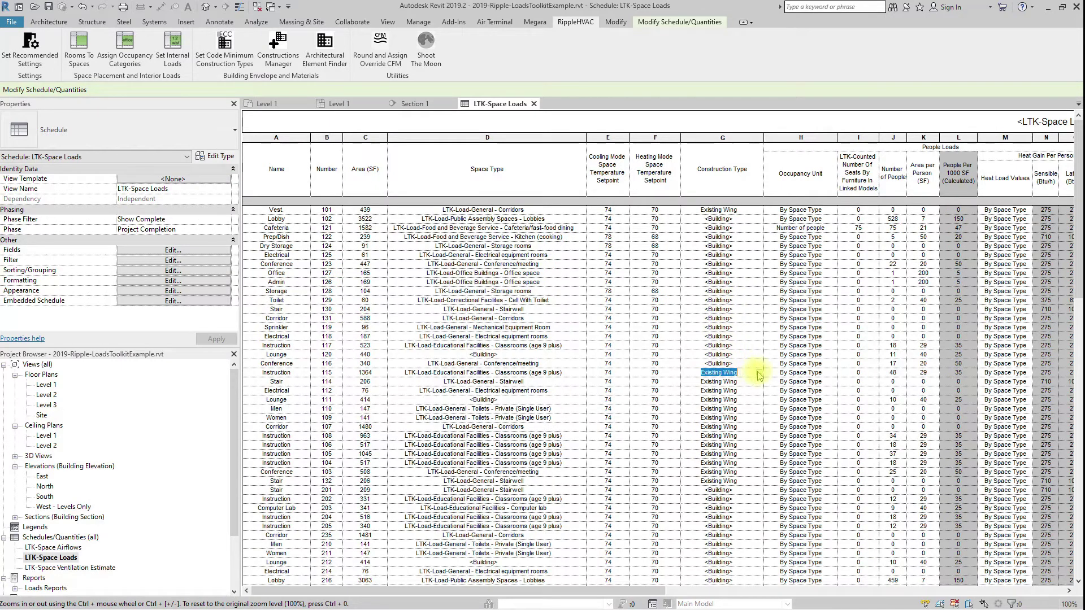
pyautogui.click(761, 372)
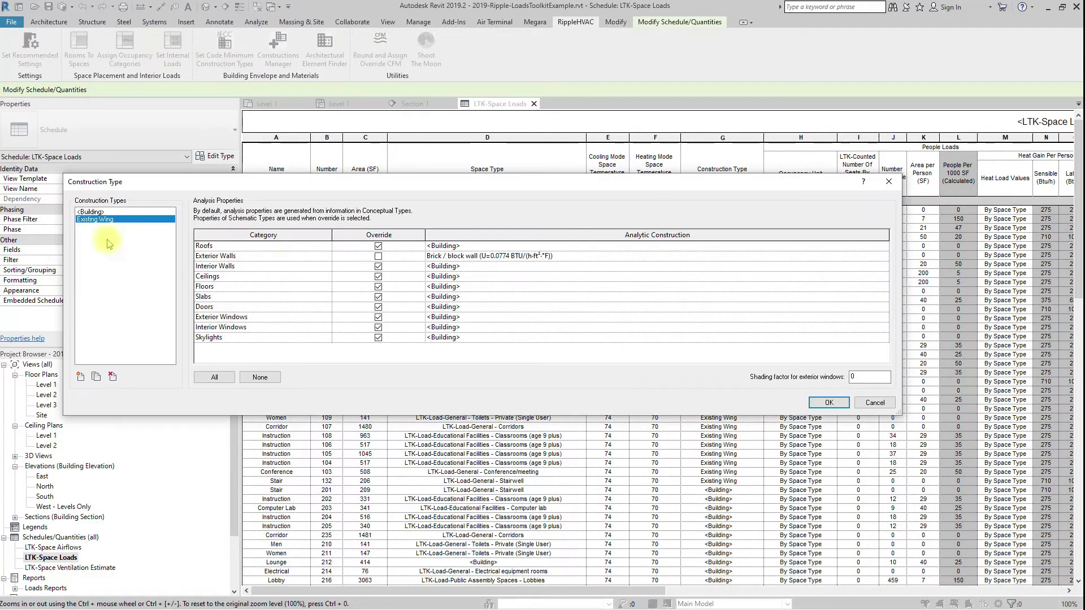
pyautogui.click(379, 317)
pyautogui.click(882, 318)
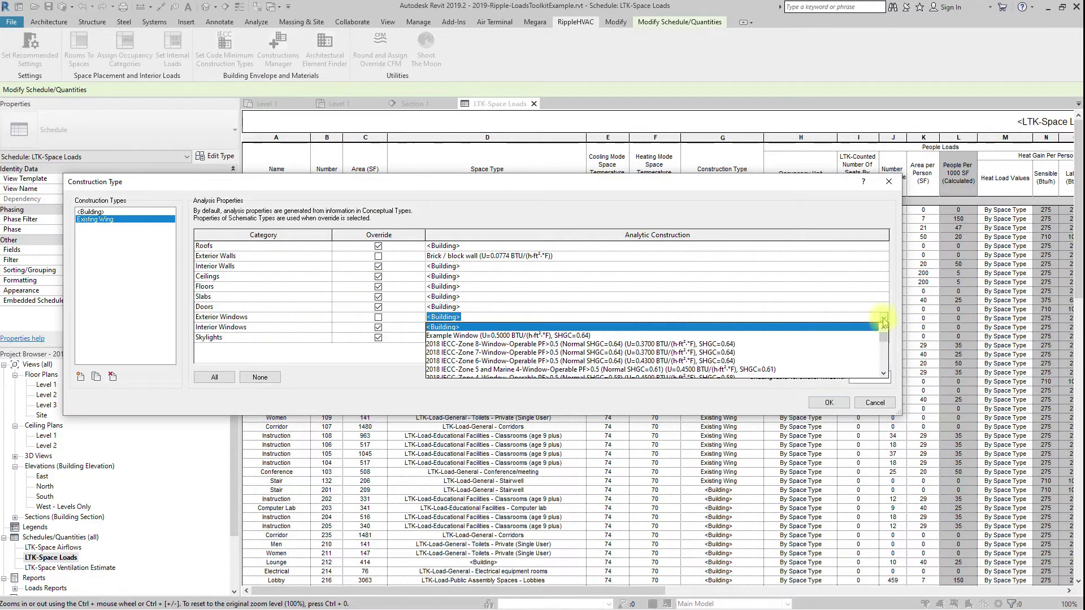
pyautogui.click(556, 332)
# Set Existing Wing's exterior walls to Example Wall, confirm the changes, and return to the Level 1 plan
pyautogui.click(509, 256)
pyautogui.click(883, 256)
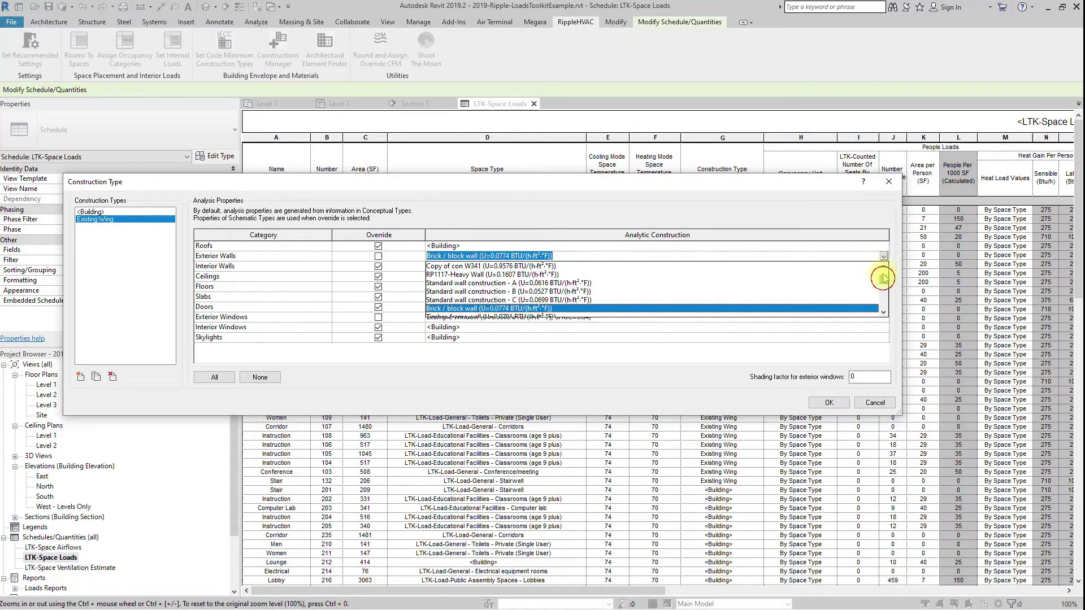
pyautogui.click(509, 274)
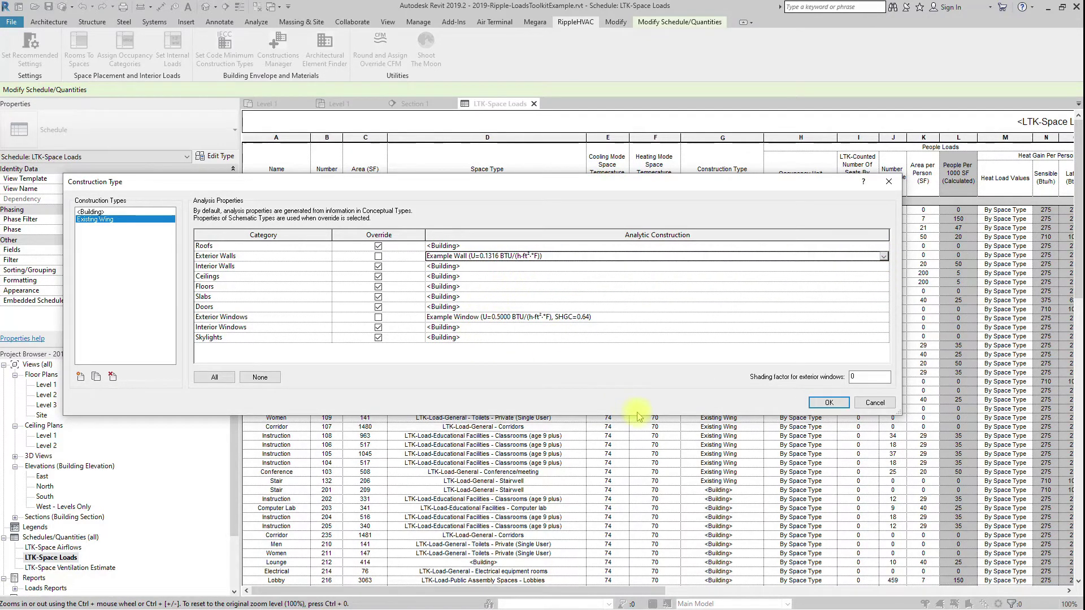
pyautogui.click(828, 402)
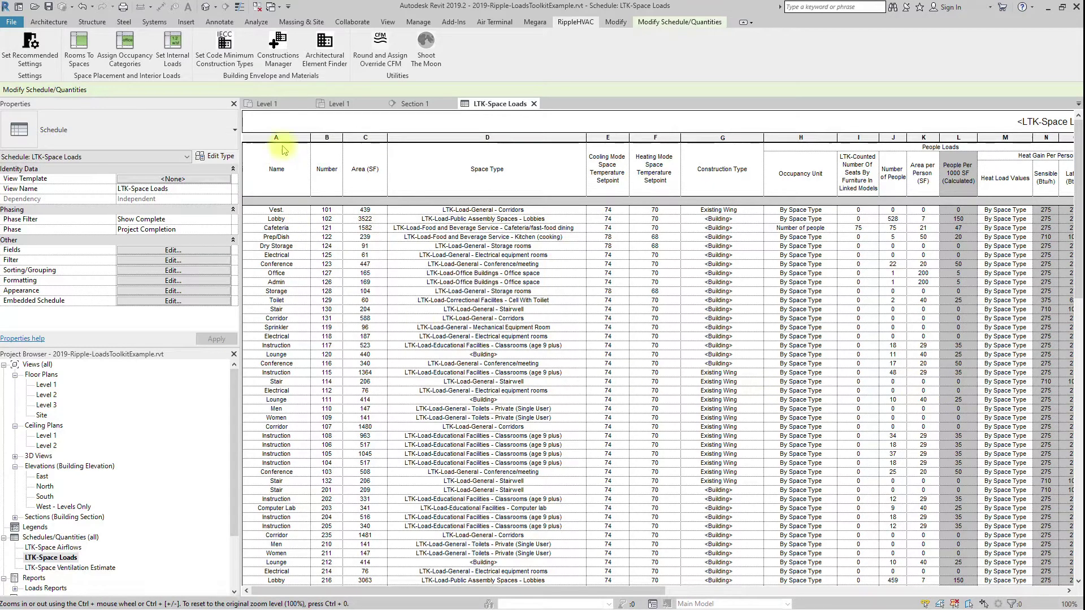
pyautogui.click(269, 104)
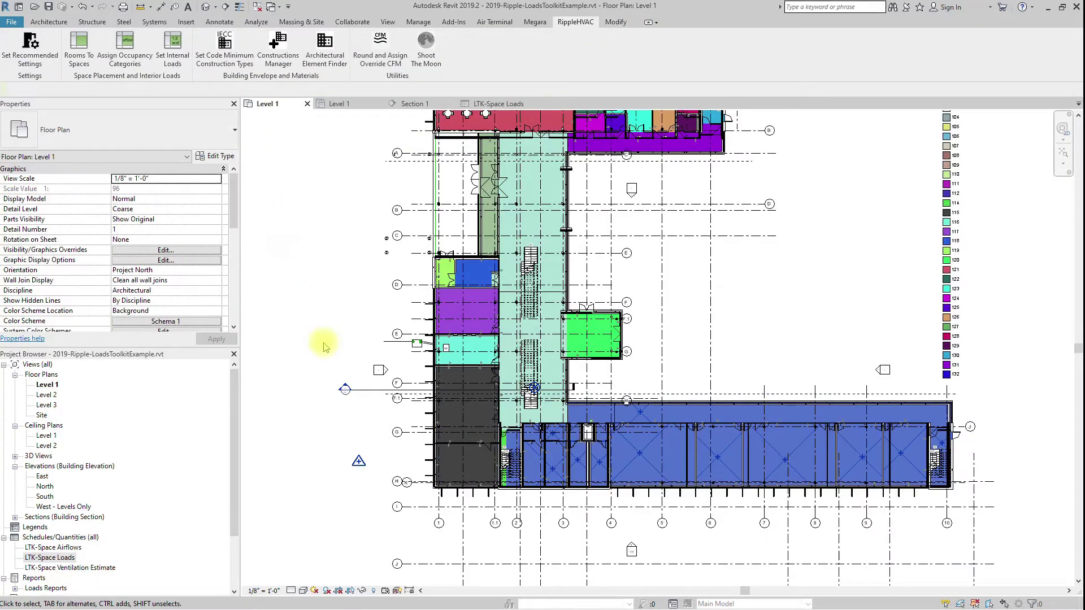
# Select the top-left Cafeteria room, filtering out the electrical fixtures so only the space remains
pyautogui.scroll(3, 375, 153)
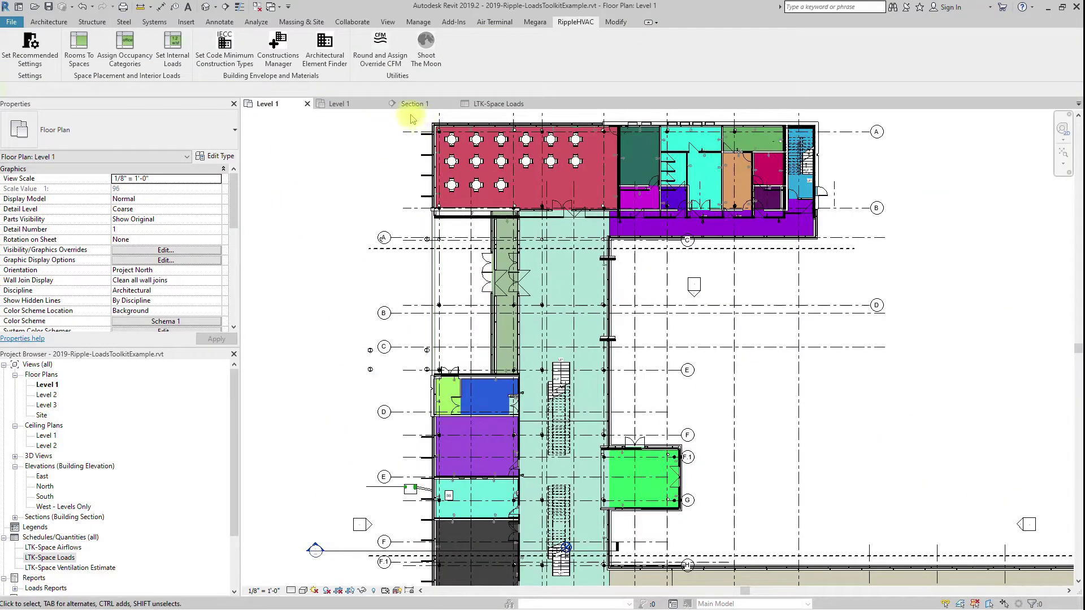
pyautogui.moveTo(501, 161); pyautogui.dragTo(625, 223)
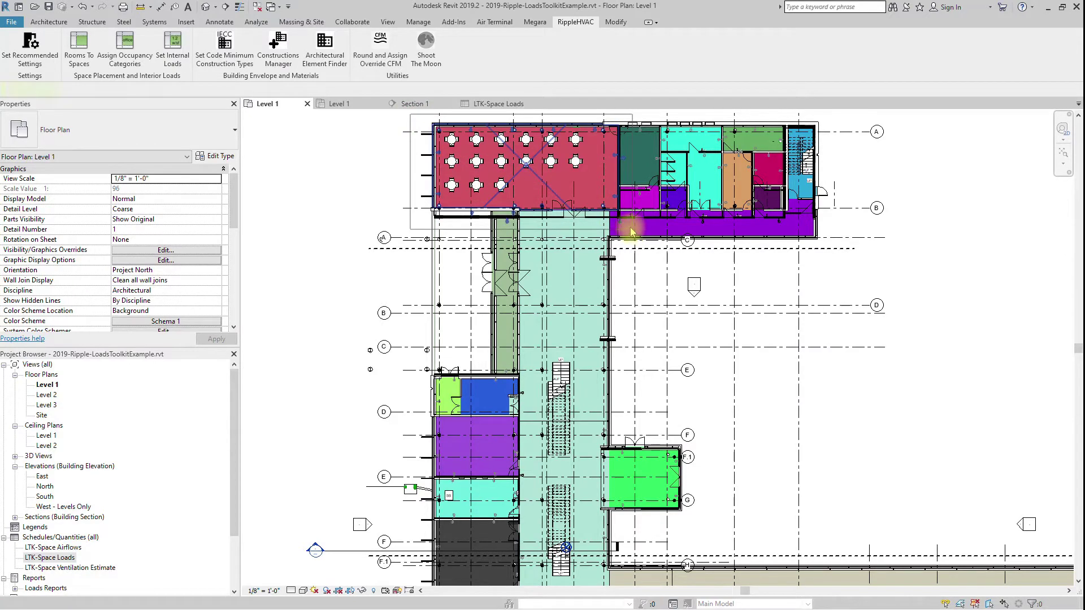
pyautogui.click(492, 48)
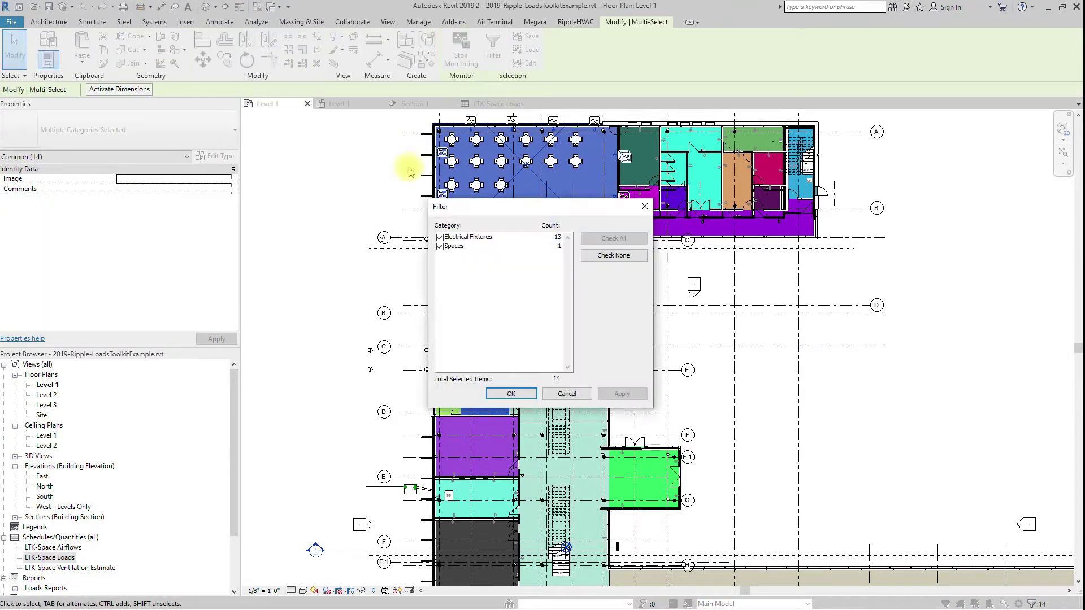
pyautogui.click(440, 238)
pyautogui.click(511, 393)
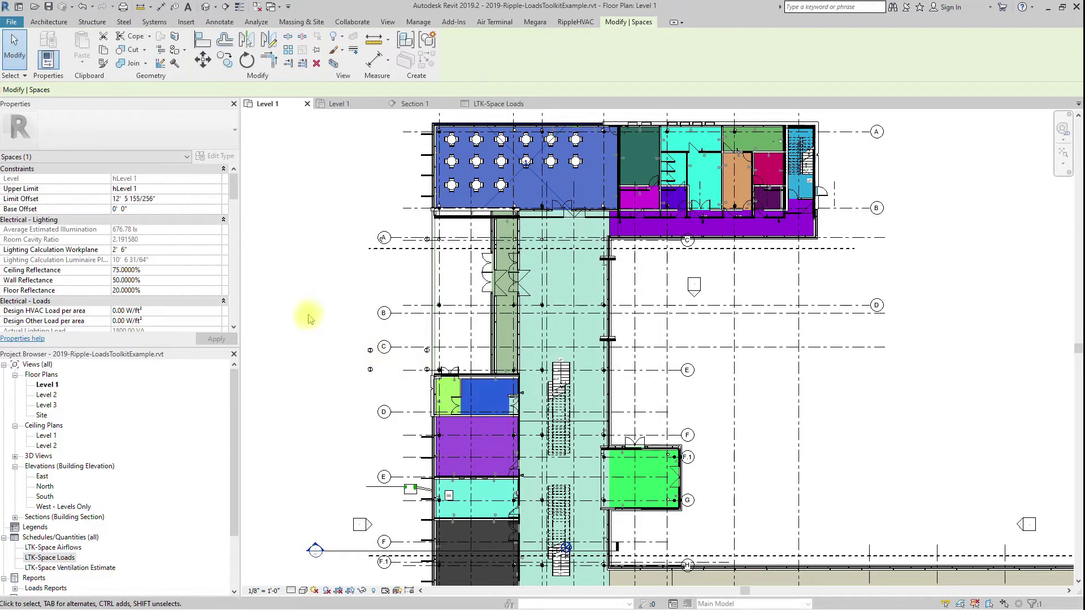
pyautogui.moveTo(236, 195); pyautogui.dragTo(232, 284)
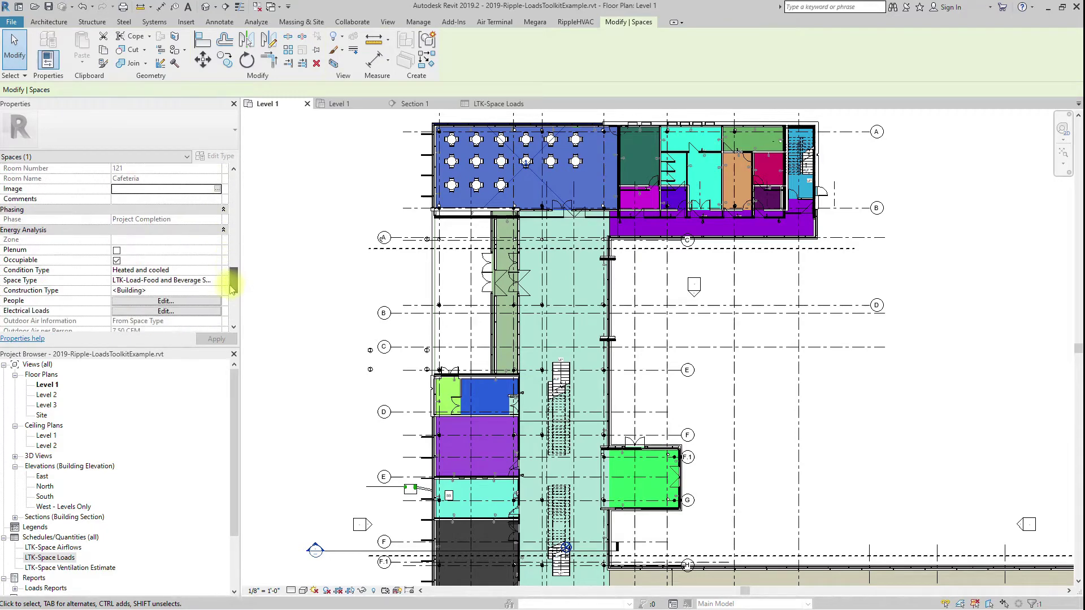
# Create construction type 'Actual Windows' overriding all categories except Exterior Windows, and apply it to the Cafeteria
pyautogui.click(191, 290)
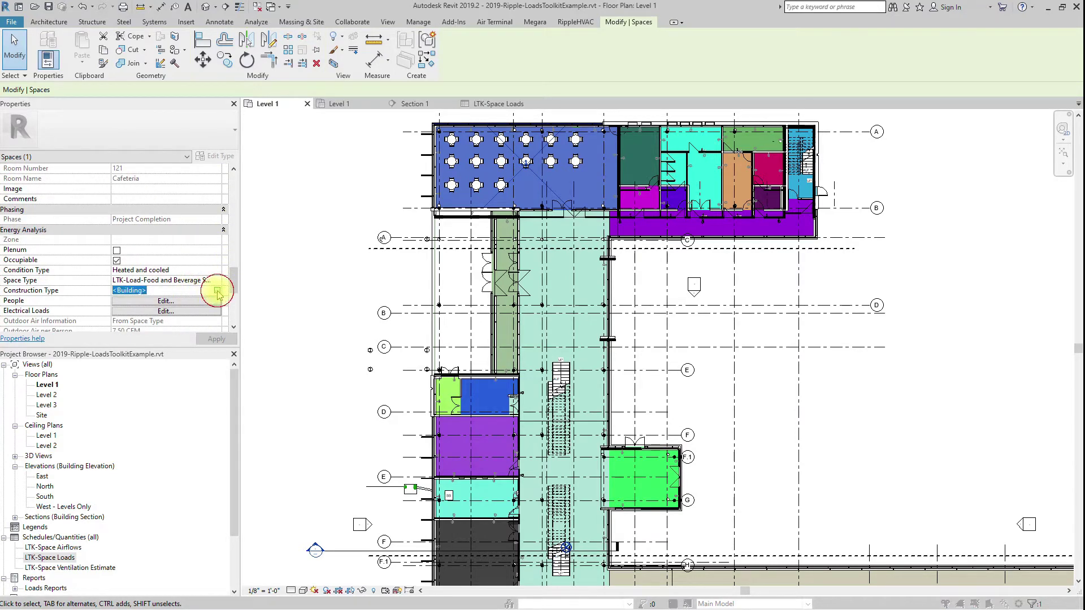
pyautogui.click(218, 290)
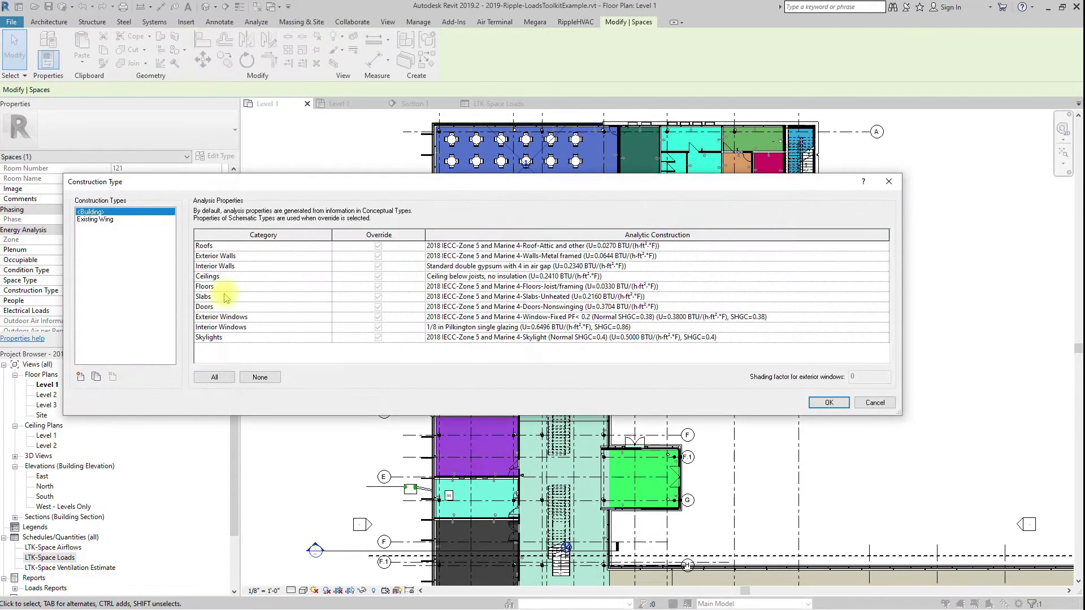
pyautogui.click(80, 376)
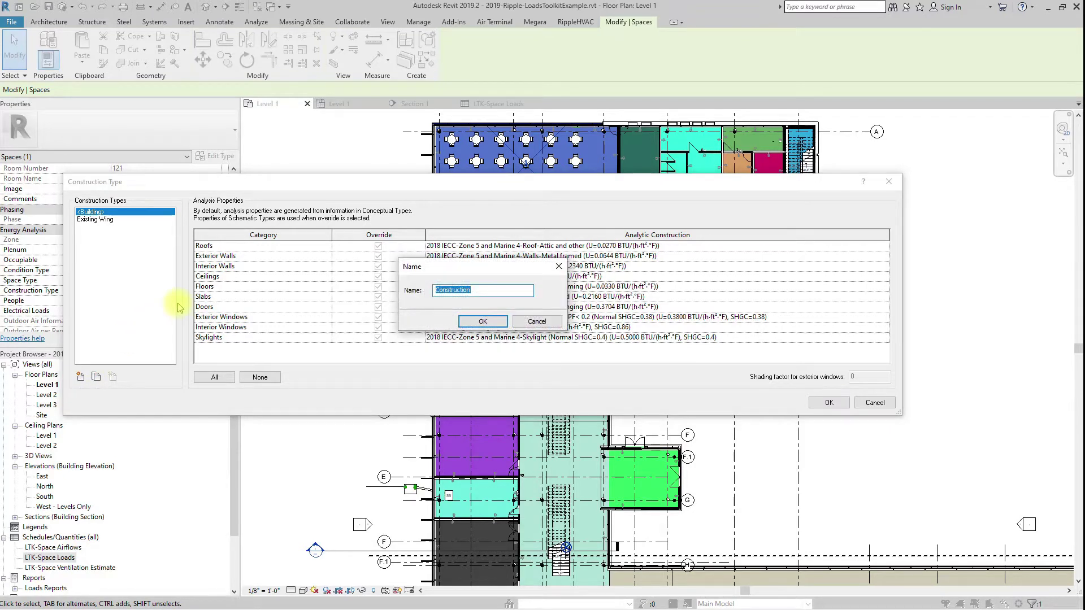
pyautogui.write('Actual Windows')
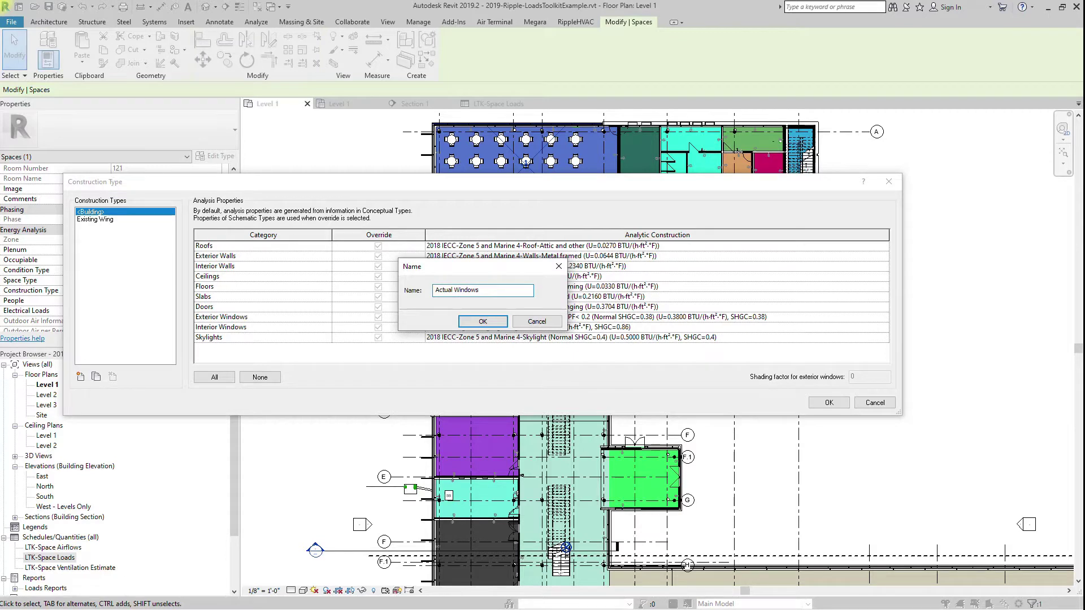
pyautogui.click(475, 321)
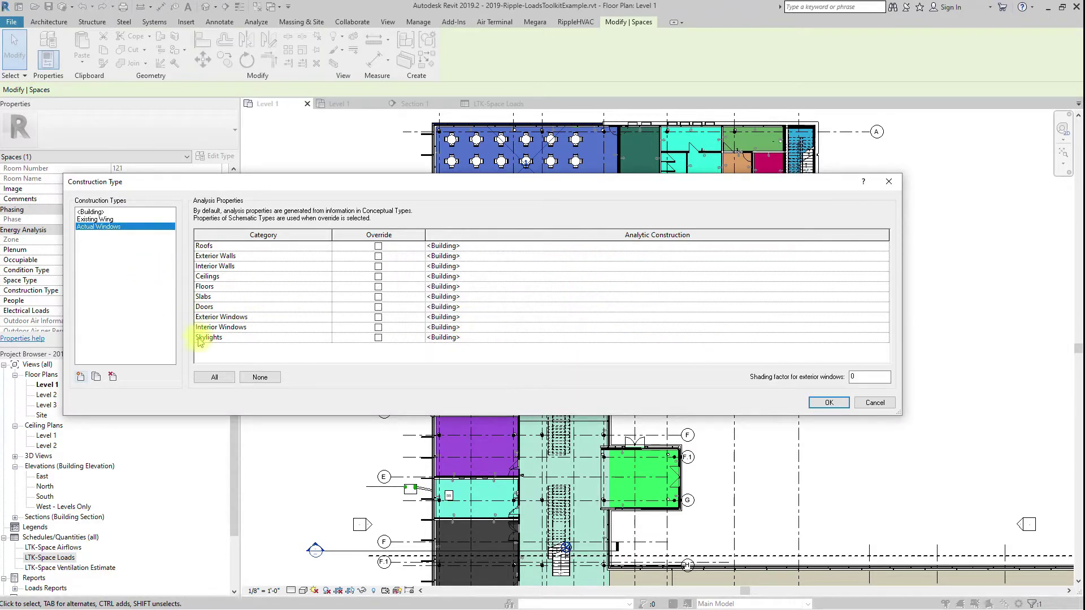
pyautogui.click(214, 377)
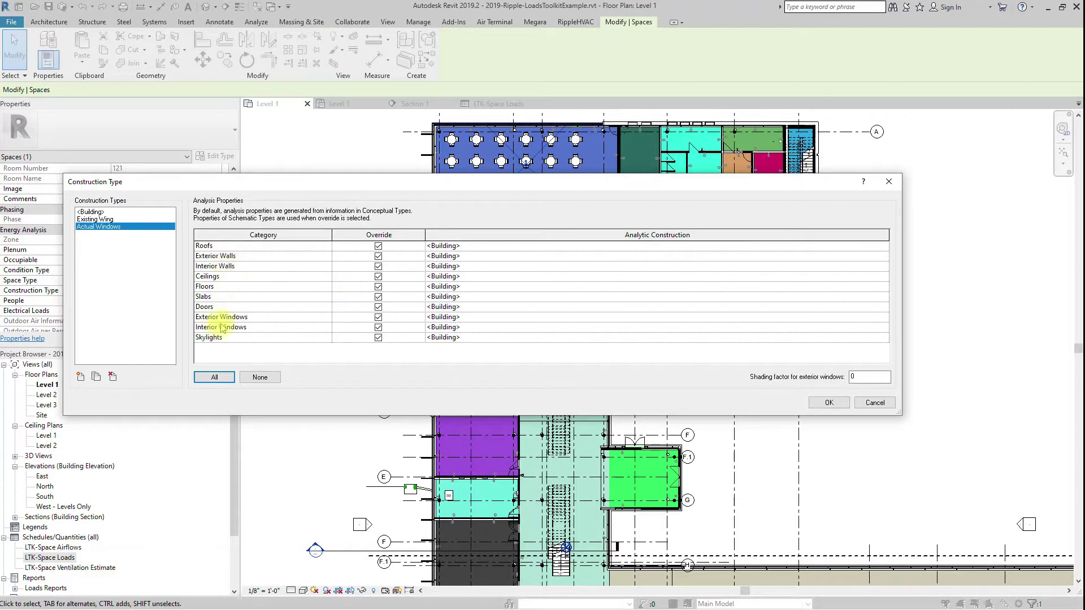
pyautogui.click(379, 318)
pyautogui.click(379, 318)
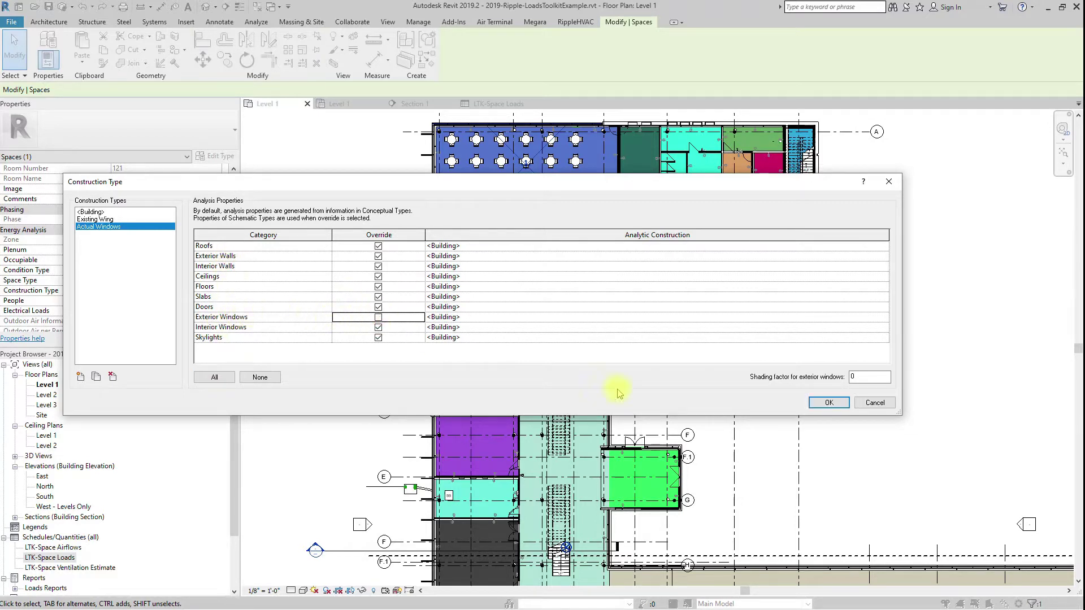
pyautogui.click(825, 402)
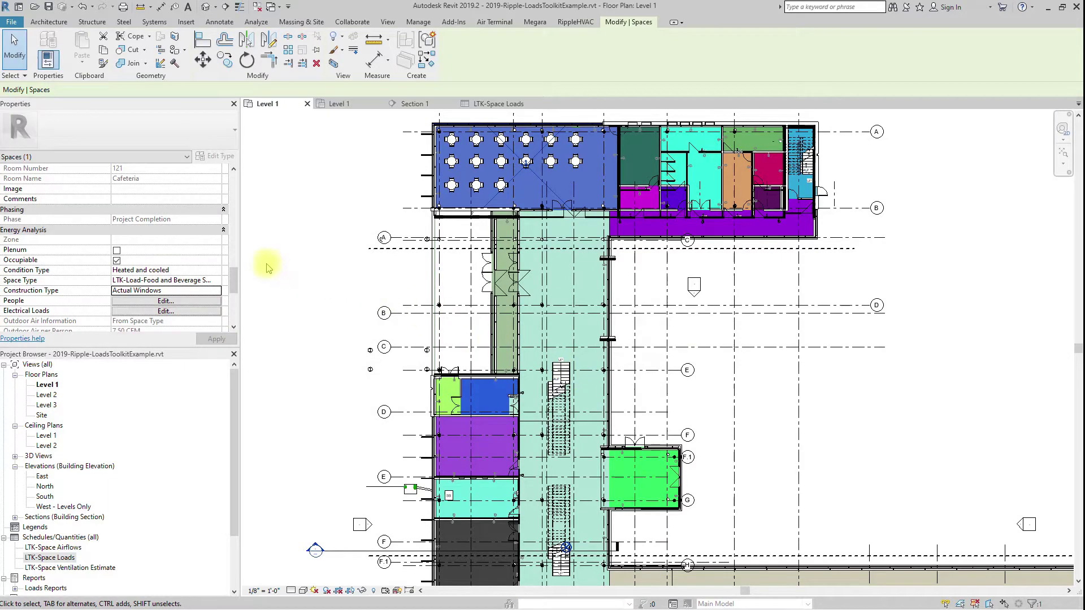
pyautogui.click(289, 232)
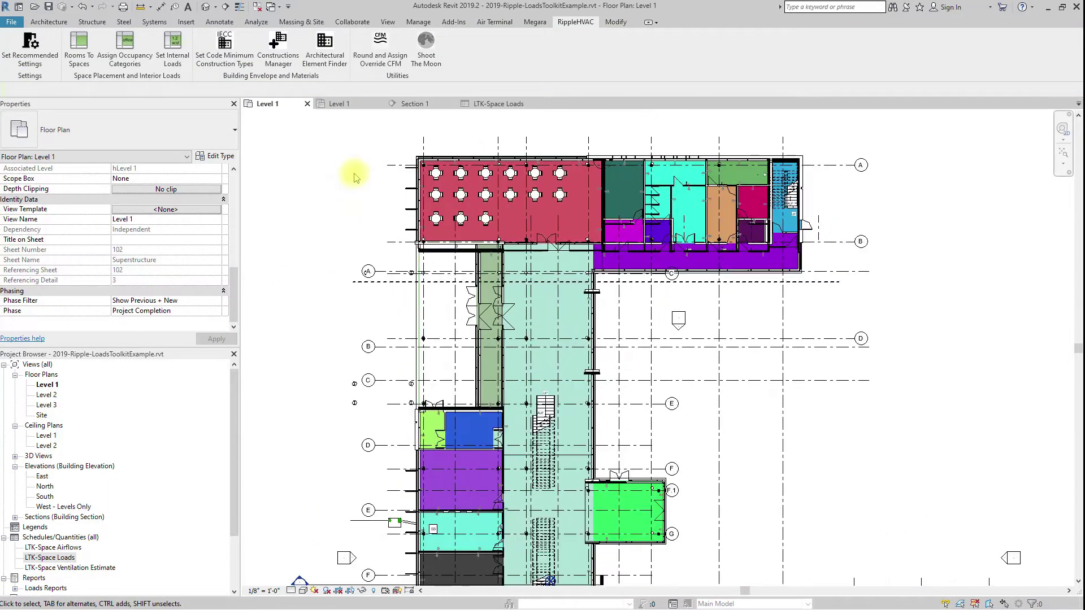
# Run the Architectural Element Finder, accept the recommended settings, and review the found constructions and openings
pyautogui.click(323, 54)
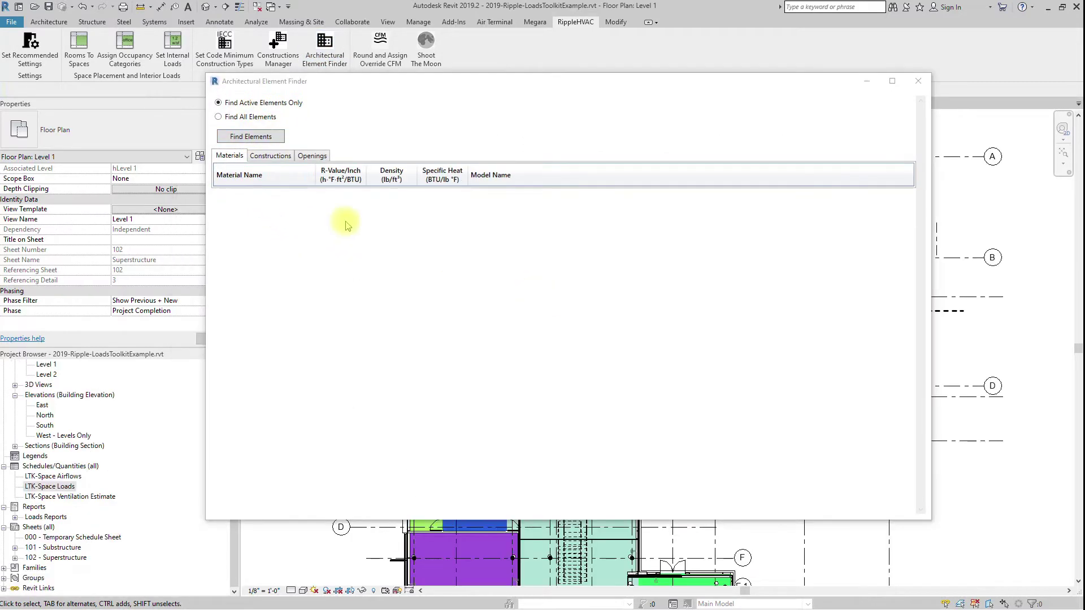
pyautogui.click(270, 139)
pyautogui.click(583, 345)
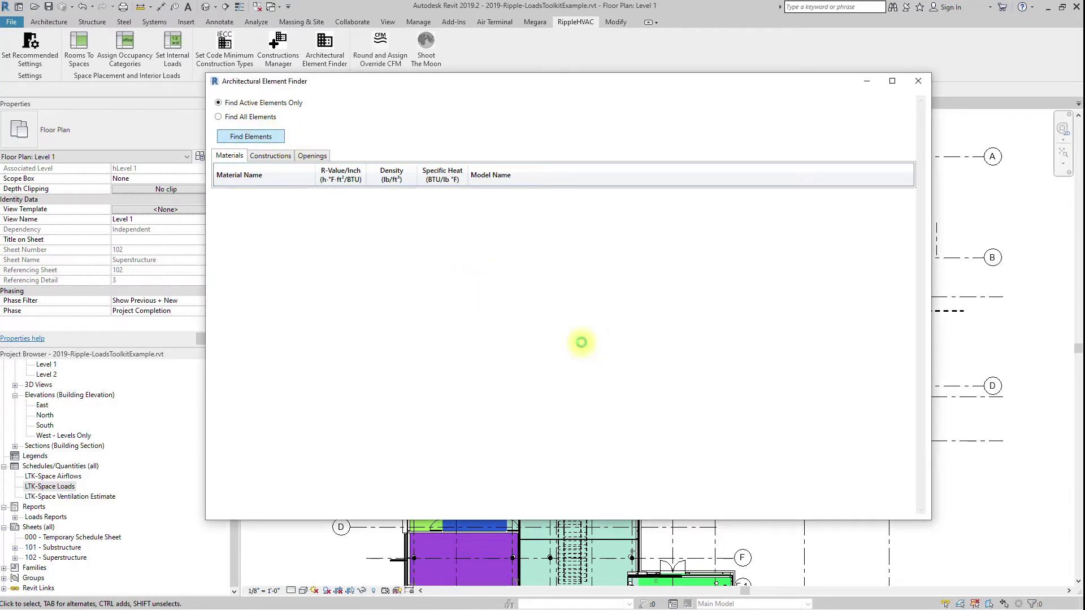
pyautogui.click(271, 157)
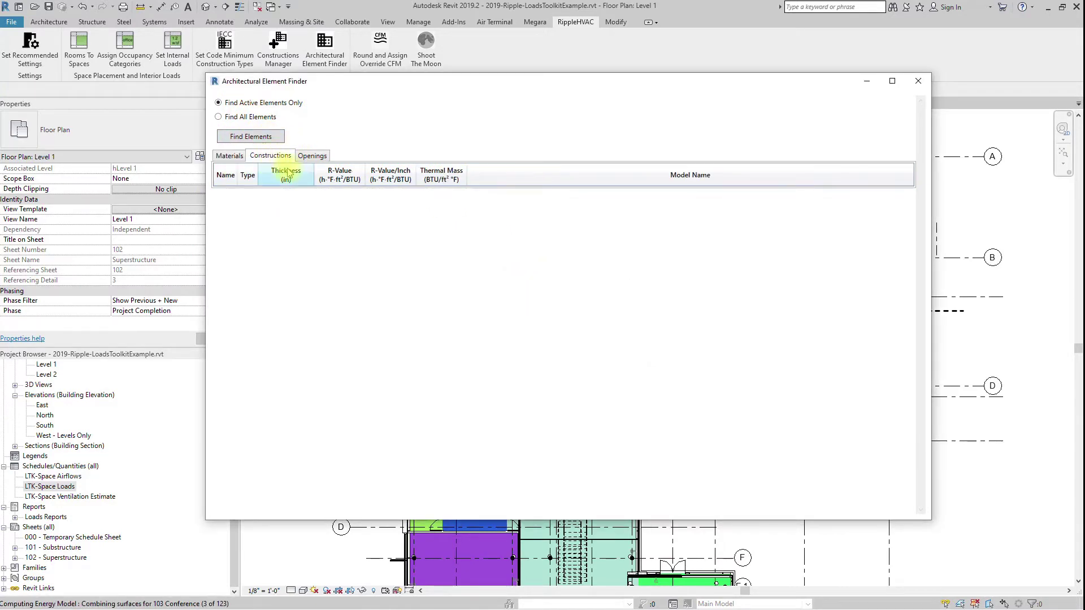
pyautogui.click(311, 156)
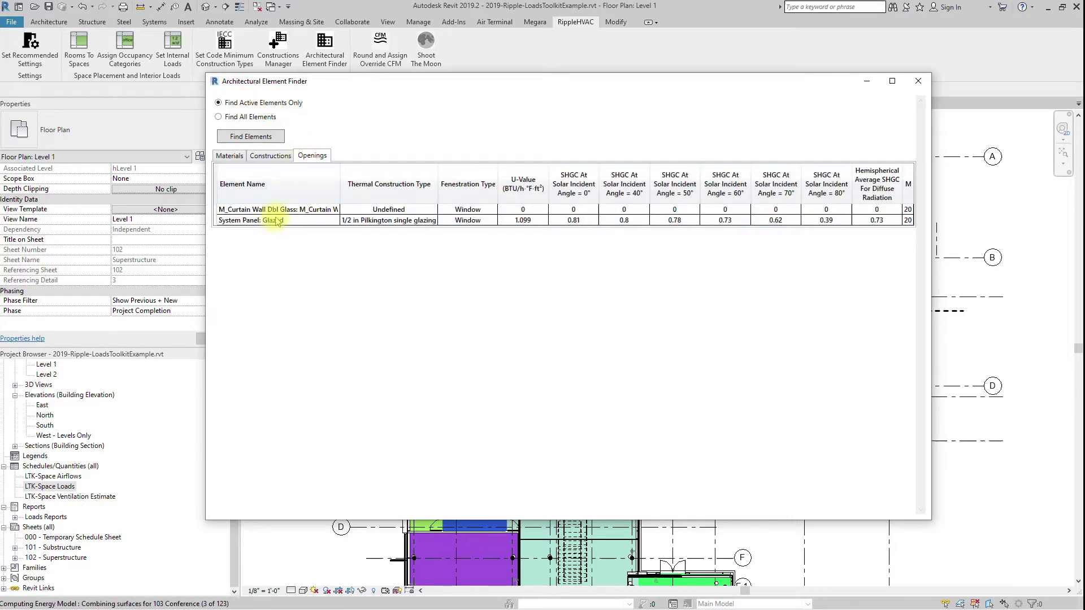
pyautogui.moveTo(340, 184); pyautogui.dragTo(403, 184)
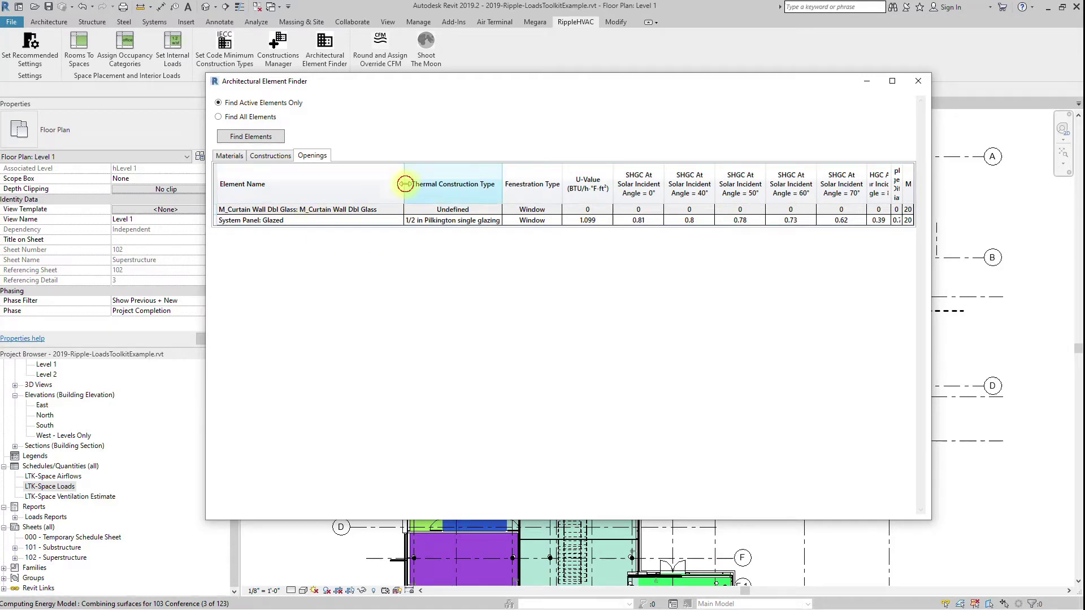
pyautogui.moveTo(403, 185); pyautogui.dragTo(337, 185)
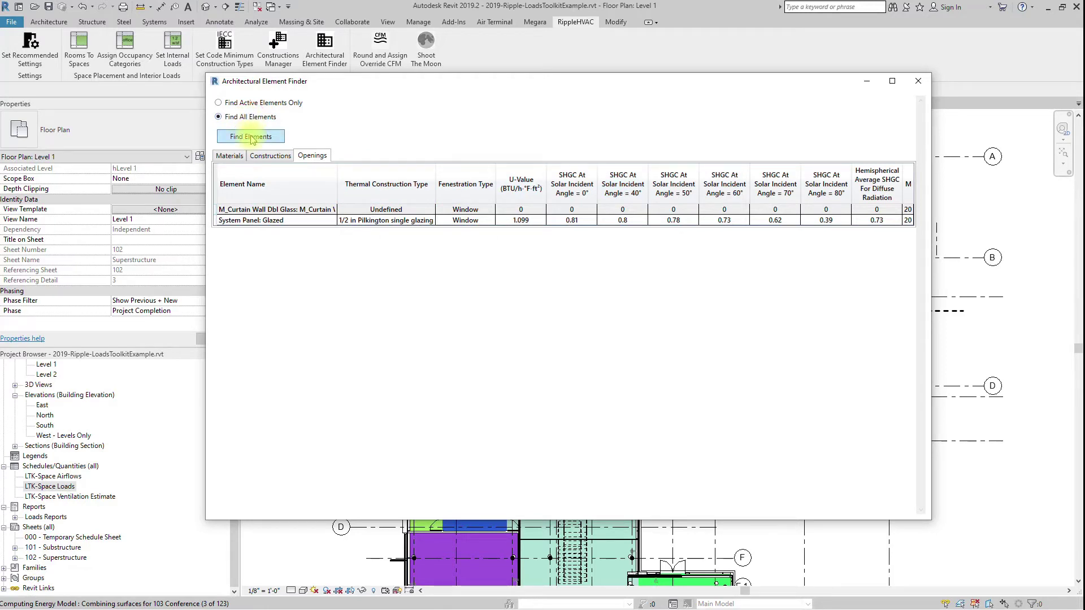
# Rerun the search and review materials, the Exterior - Insulation on Masonry layers, constructions and openings
pyautogui.click(235, 157)
pyautogui.click(249, 138)
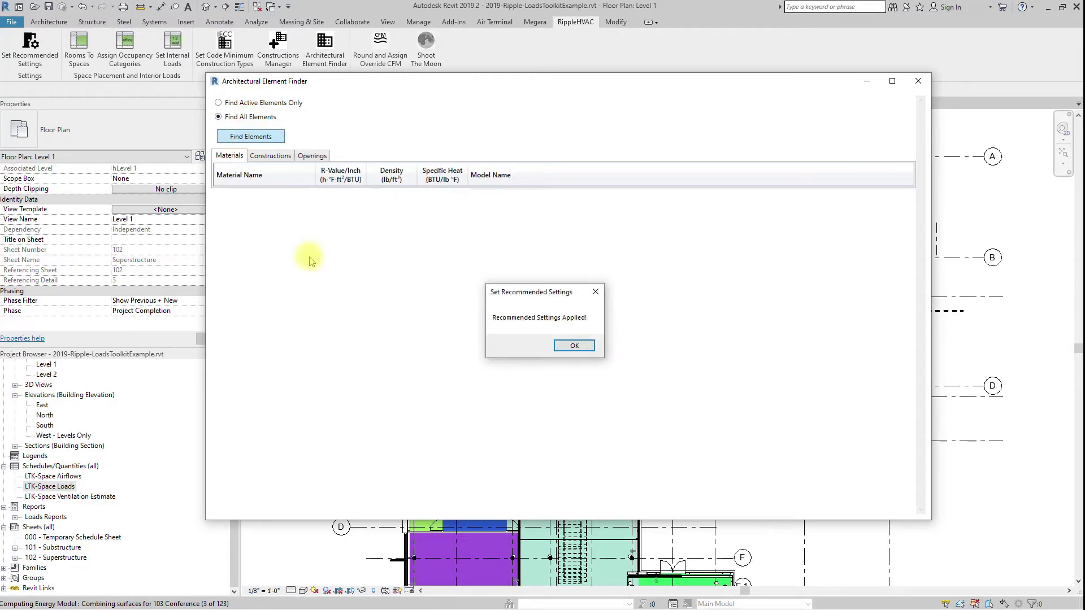
pyautogui.click(581, 344)
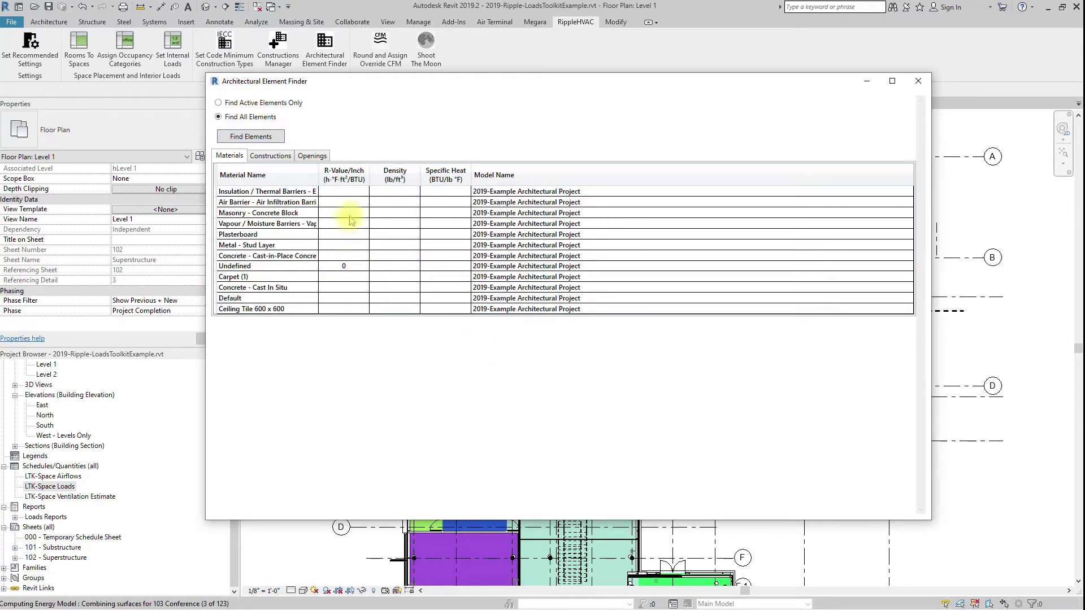
pyautogui.click(287, 159)
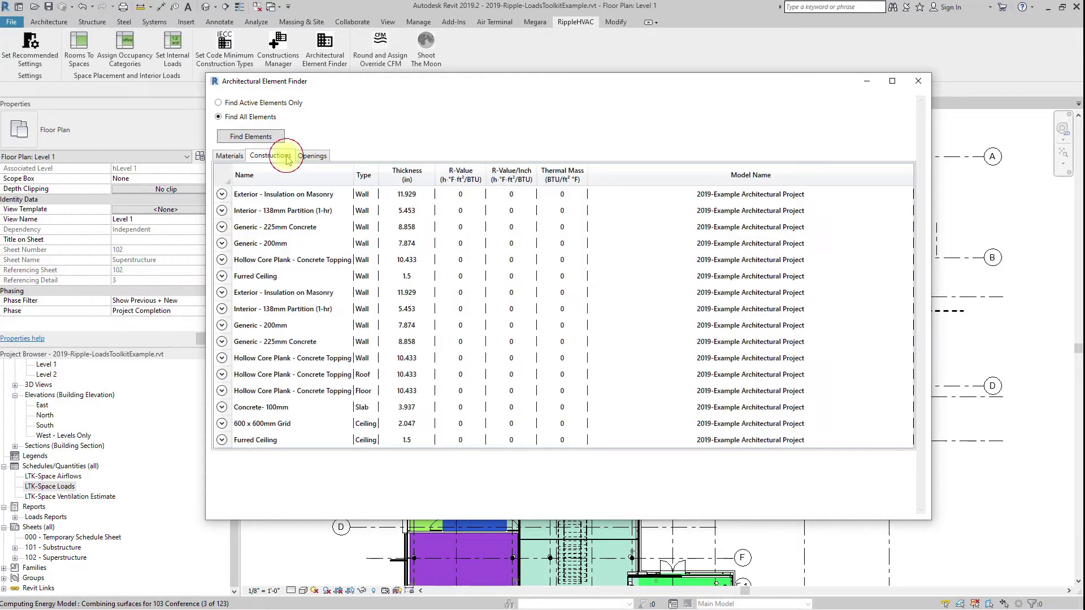
pyautogui.click(221, 196)
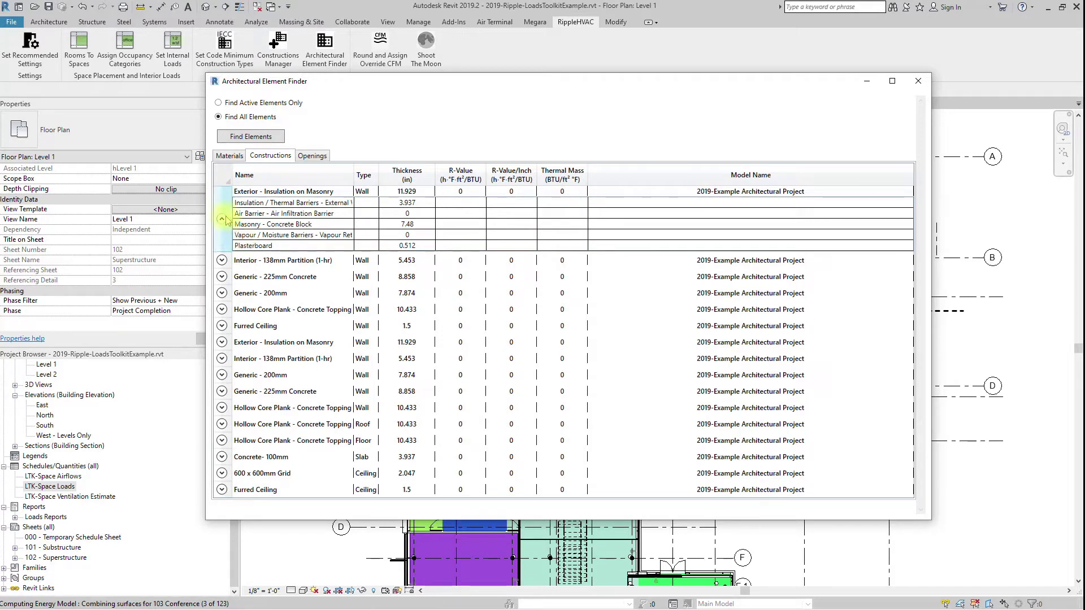
pyautogui.click(230, 159)
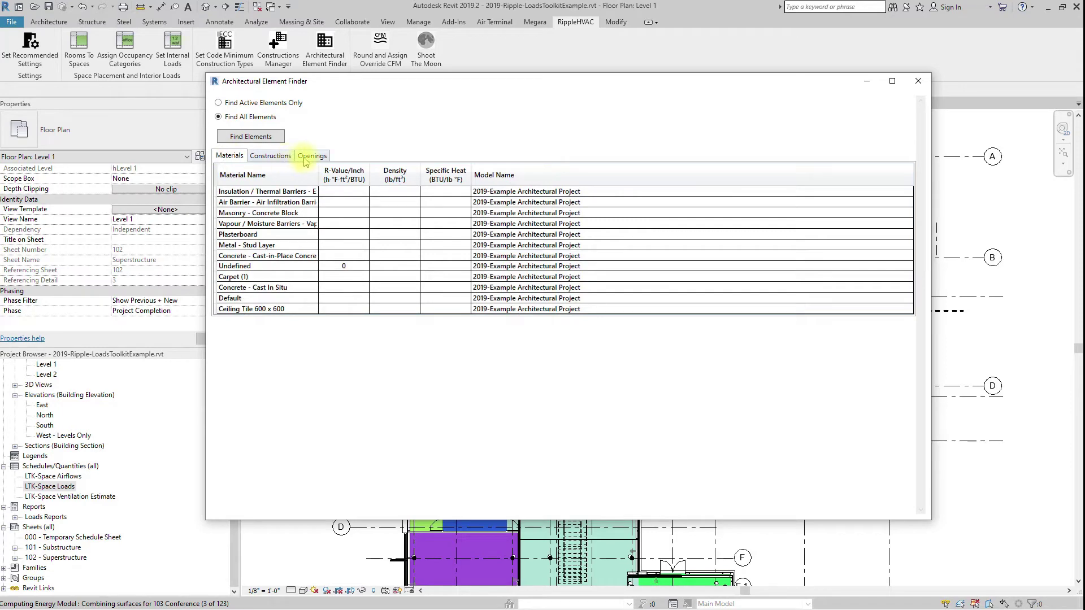
pyautogui.click(281, 157)
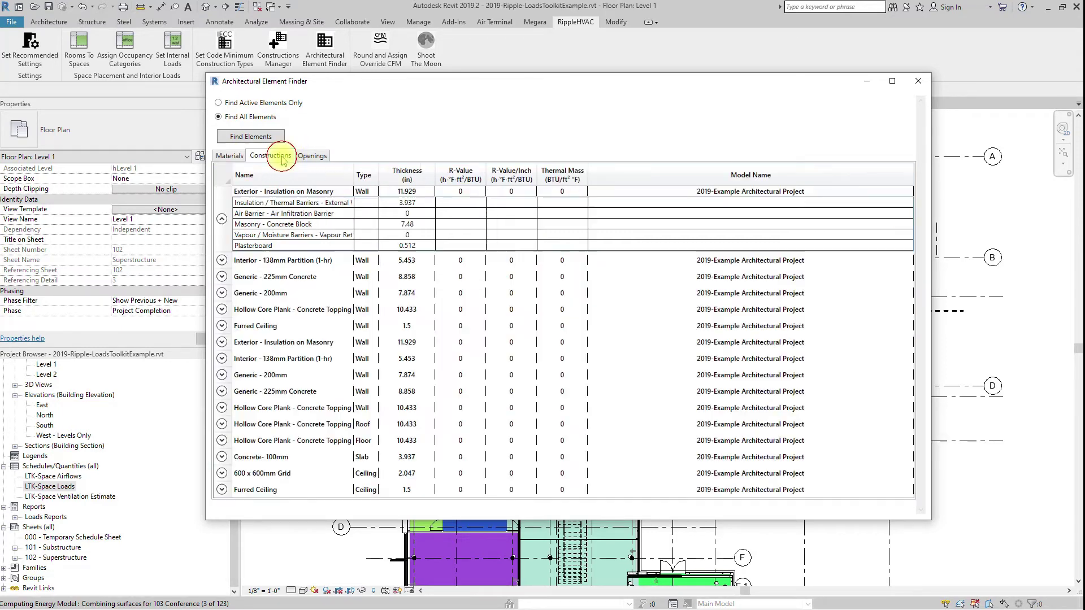
pyautogui.click(311, 158)
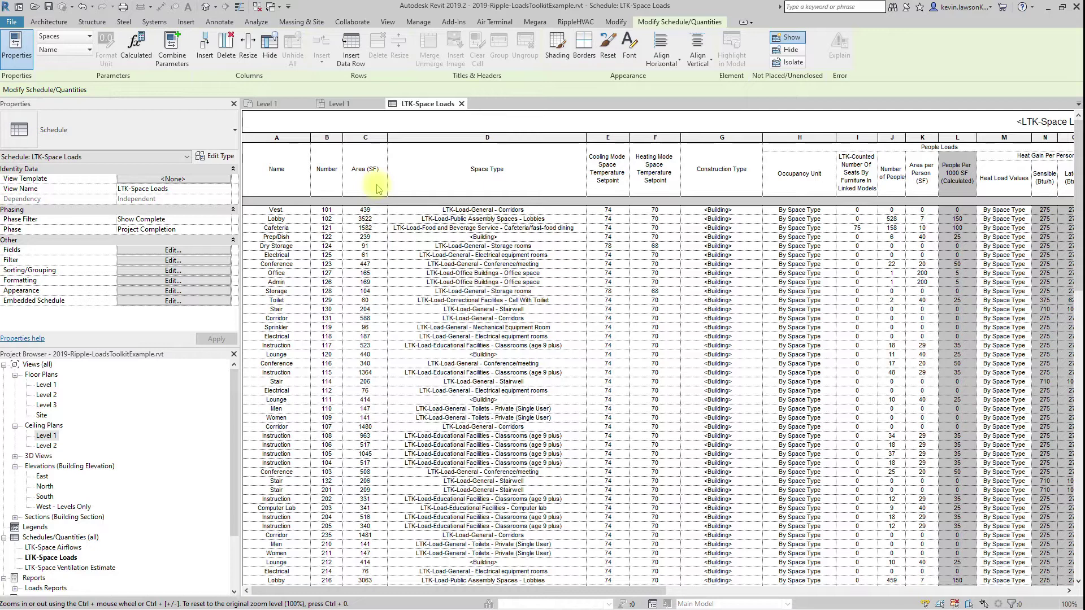
# From the default 3D view, export to gbXML, review the General and Details settings, and save the file
pyautogui.click(206, 7)
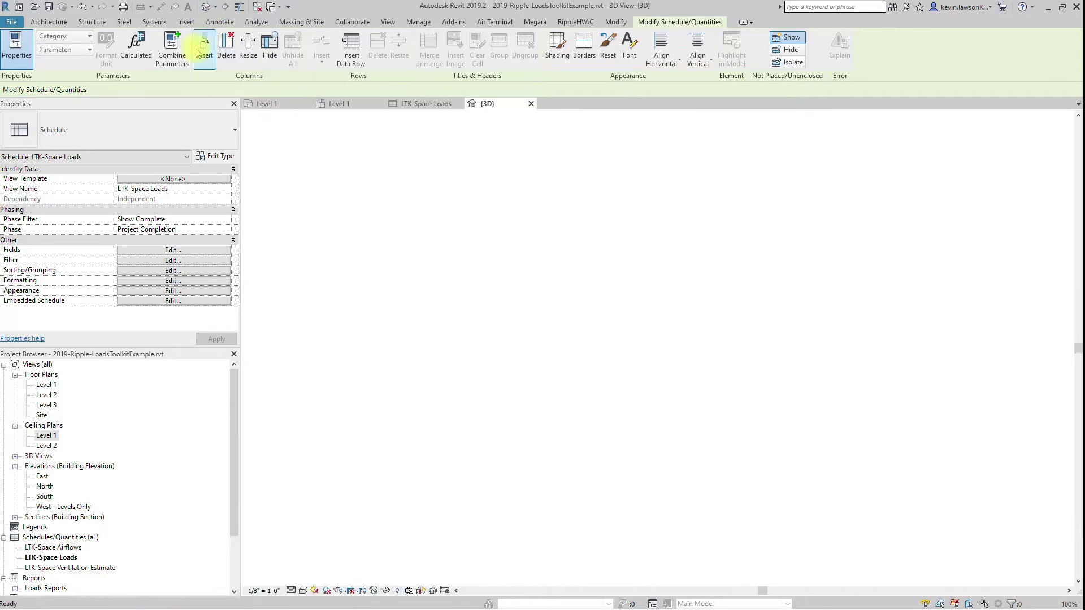
pyautogui.click(10, 22)
pyautogui.click(39, 184)
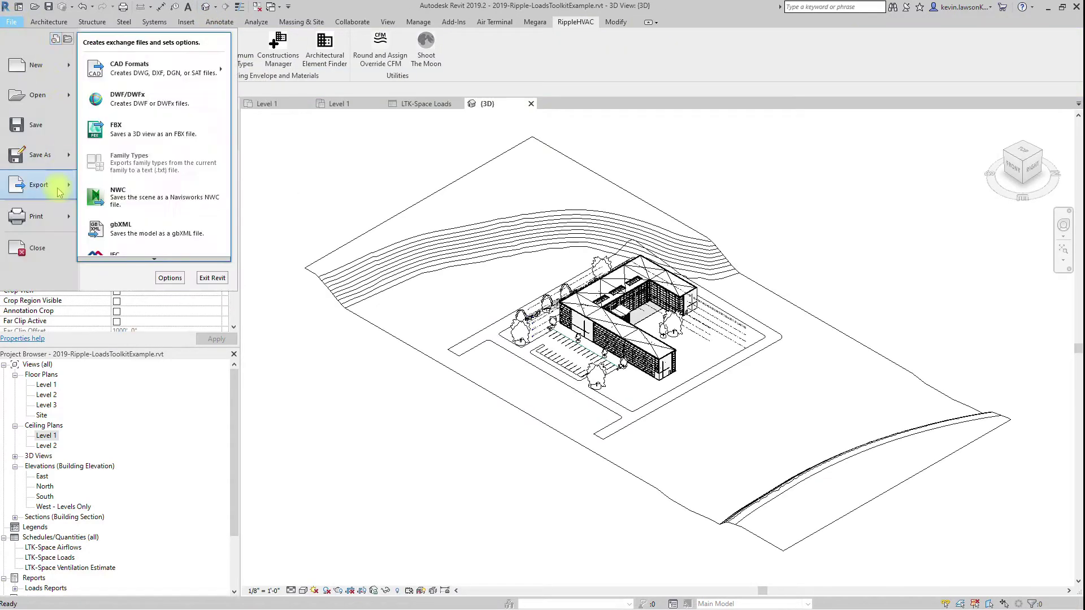
pyautogui.click(141, 221)
pyautogui.click(554, 344)
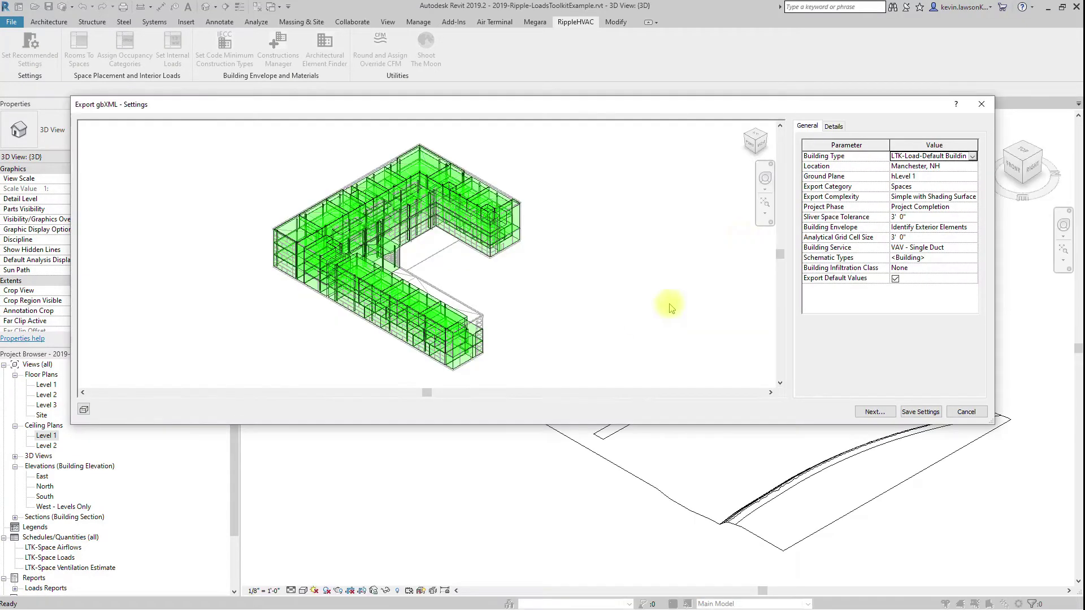
pyautogui.click(833, 127)
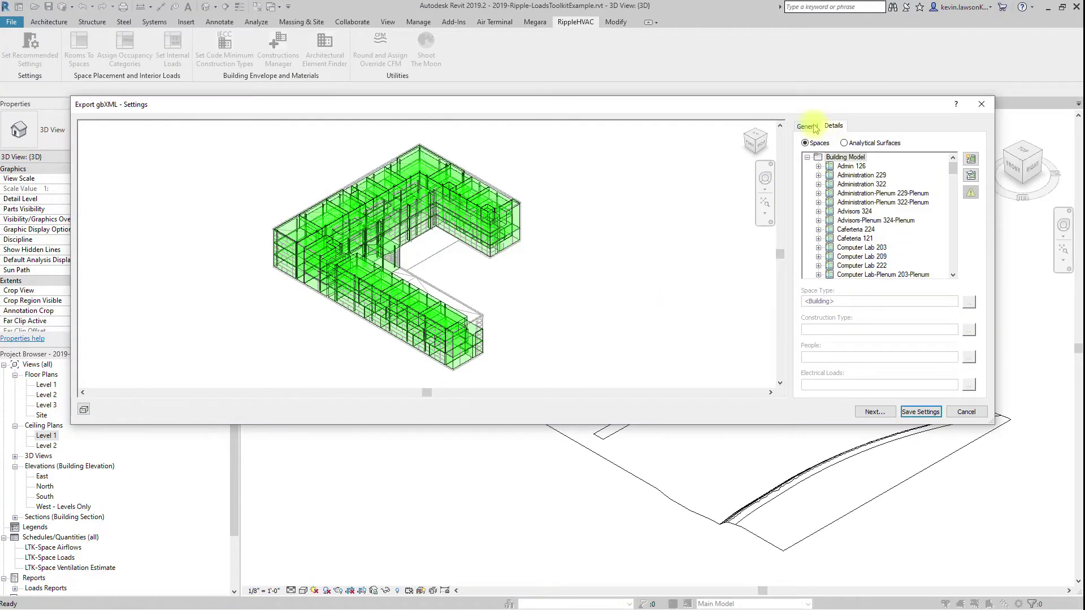
pyautogui.click(807, 126)
pyautogui.click(875, 412)
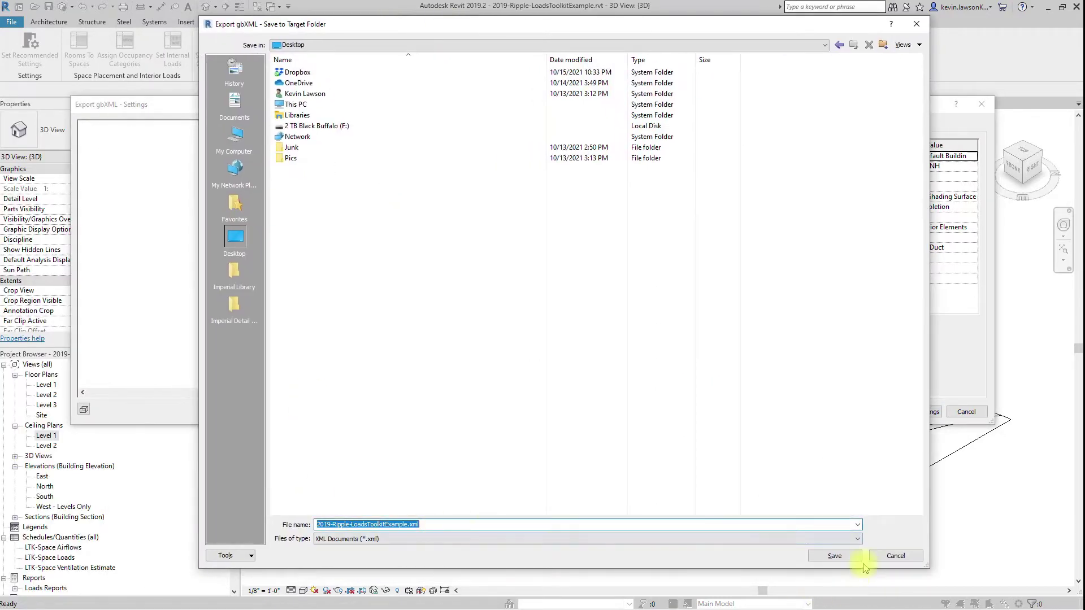
pyautogui.click(847, 554)
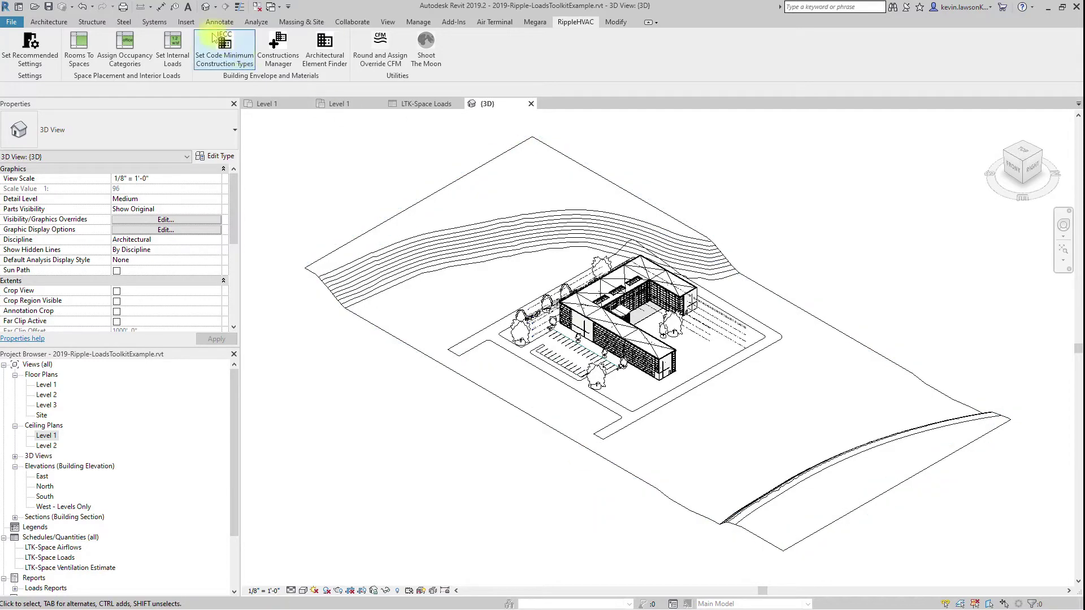
# Review the spaces in Heating and Cooling Loads, then calculate to produce Loads Report (12)
pyautogui.click(252, 22)
pyautogui.click(435, 50)
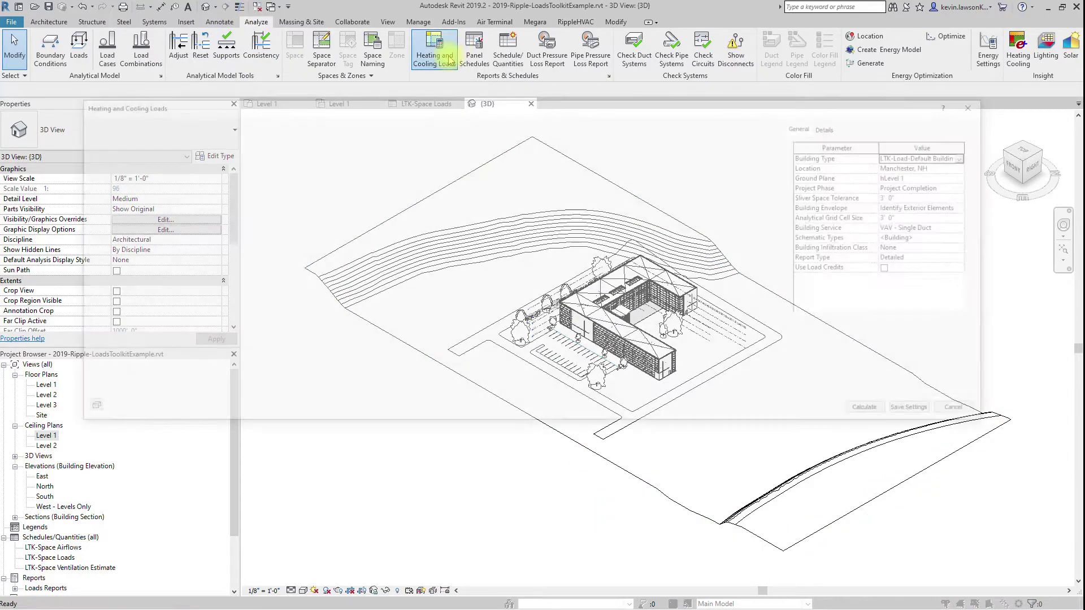
pyautogui.click(832, 128)
pyautogui.moveTo(954, 176); pyautogui.dragTo(955, 264)
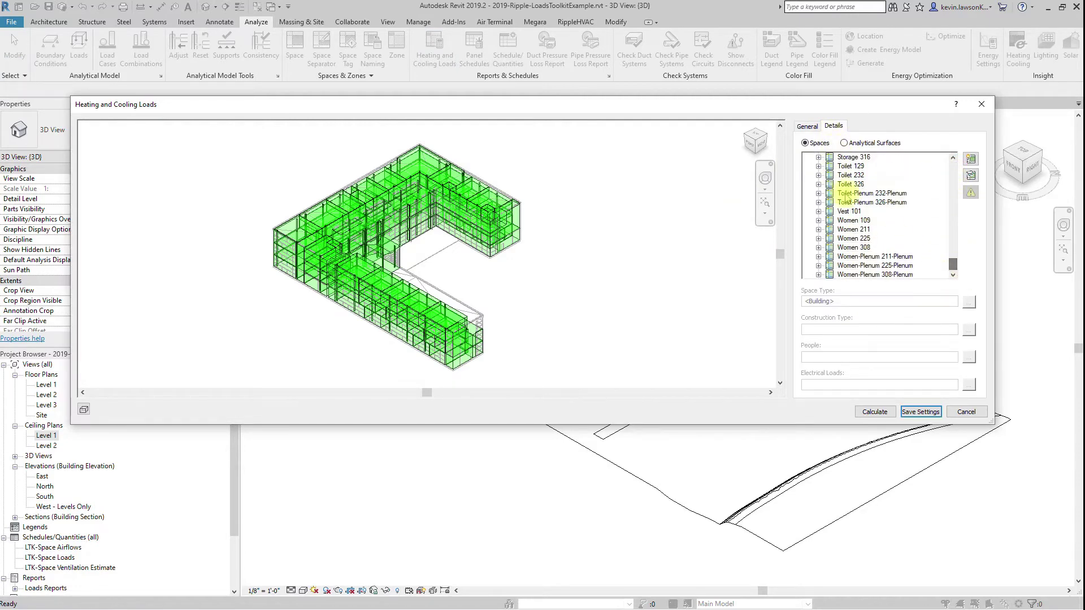
pyautogui.click(807, 126)
pyautogui.click(877, 412)
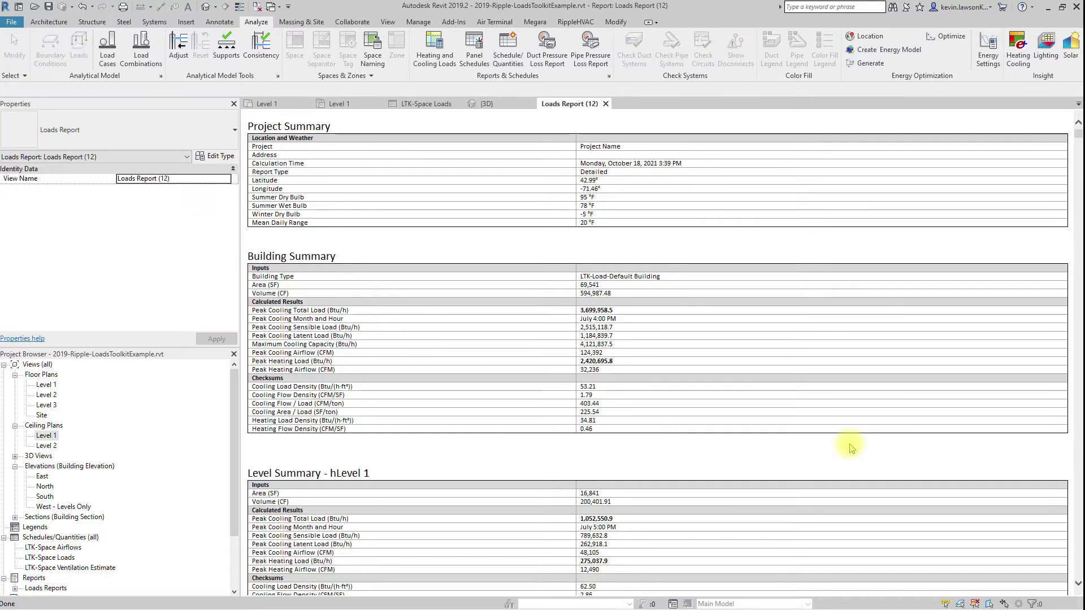
# Scroll through the Loads Report level summaries and open the LTK-Space Airflows schedule
pyautogui.scroll(-5, 765, 380)
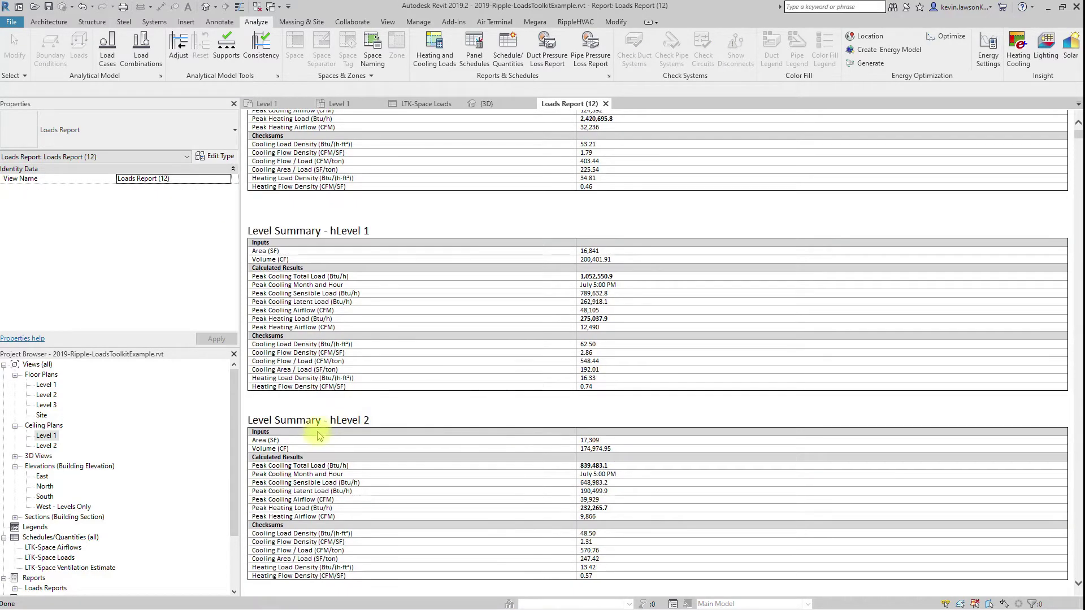
pyautogui.doubleClick(64, 547)
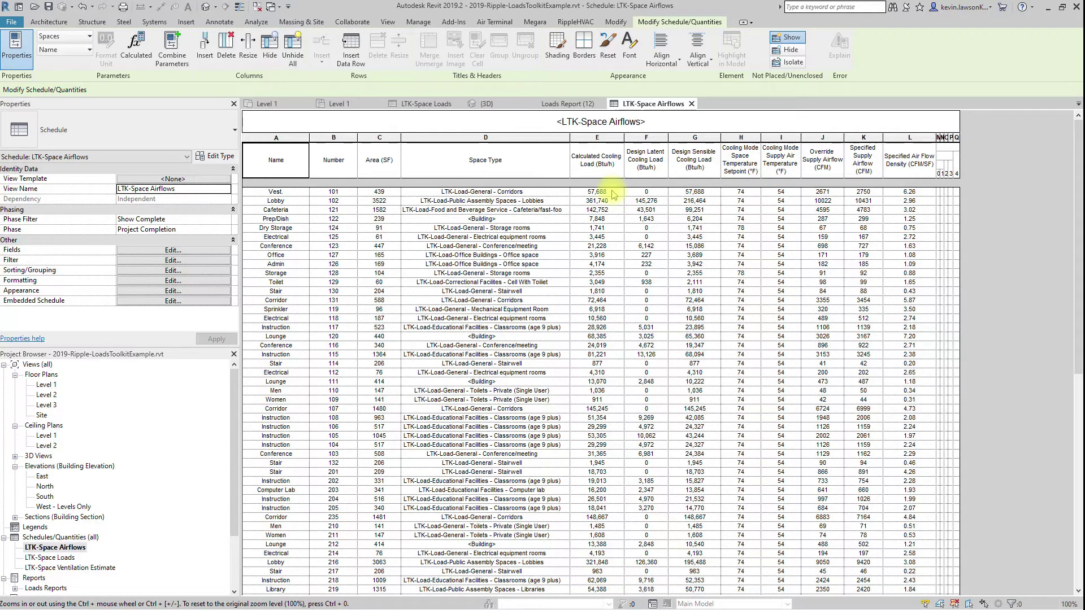
# Select all 89 space rows in the LTK-Space Airflows schedule and show them in 3D
pyautogui.click(277, 192)
pyautogui.scroll(-10, 326, 368)
pyautogui.keyDown('shift'); pyautogui.click(294, 581); pyautogui.keyUp('shift')
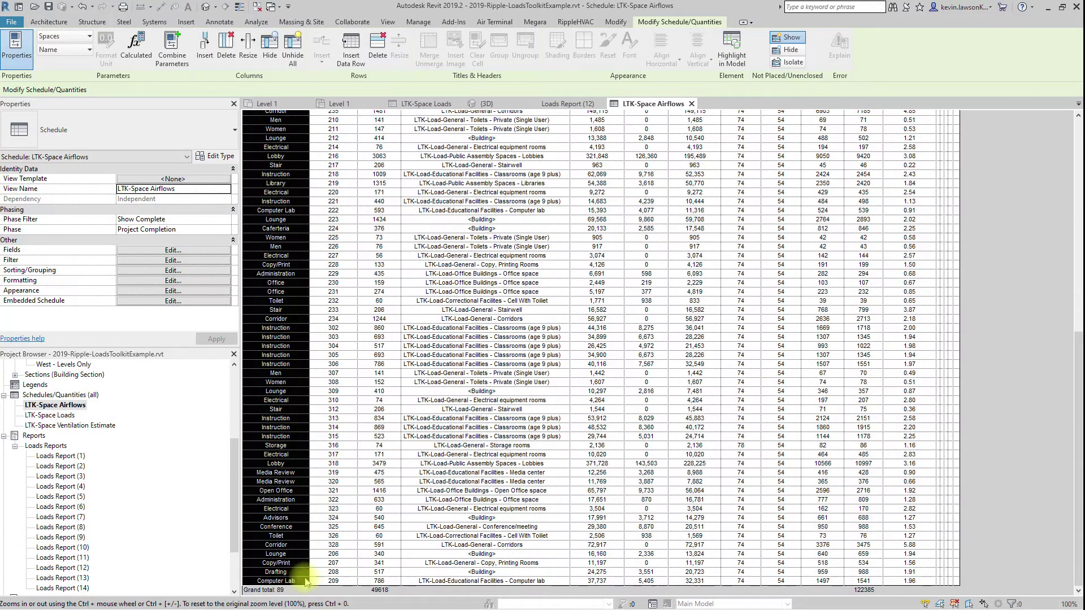
pyautogui.click(205, 6)
# Change LTK-Cooling Mode Supply Air Temp from 54 to 55 °F in Properties and return to the schedule
pyautogui.moveTo(233, 188); pyautogui.dragTo(230, 218)
pyautogui.click(124, 271)
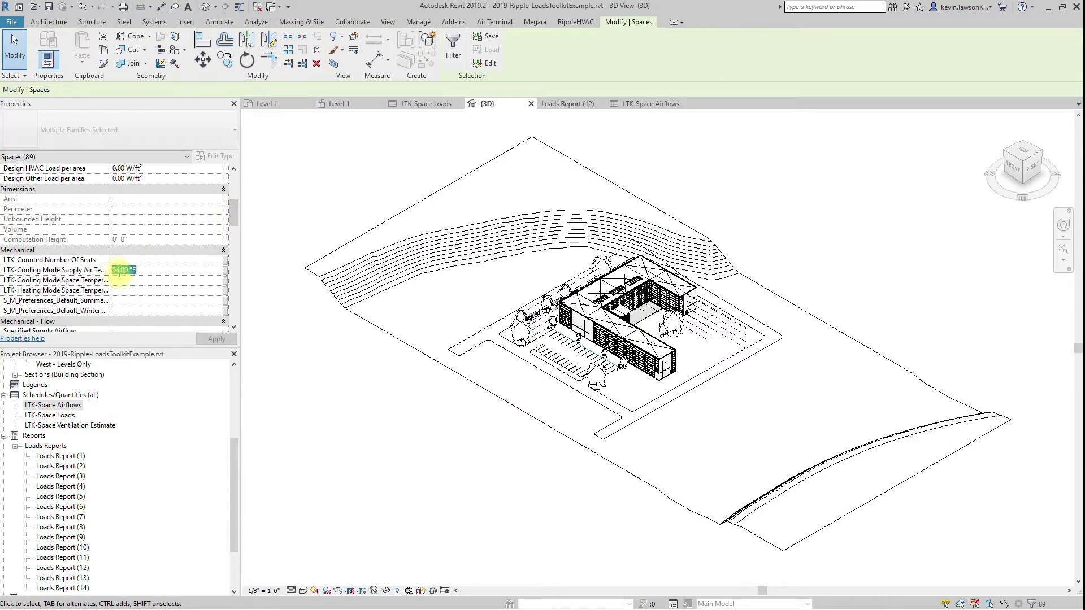
pyautogui.moveTo(120, 270); pyautogui.dragTo(112, 270)
pyautogui.write('55')
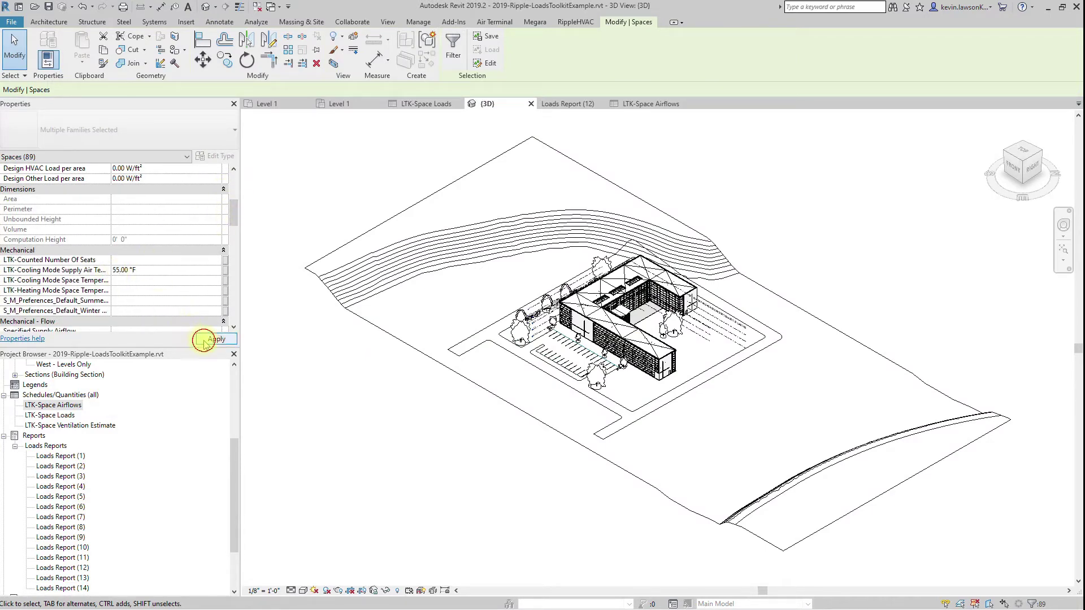
pyautogui.press('Return')
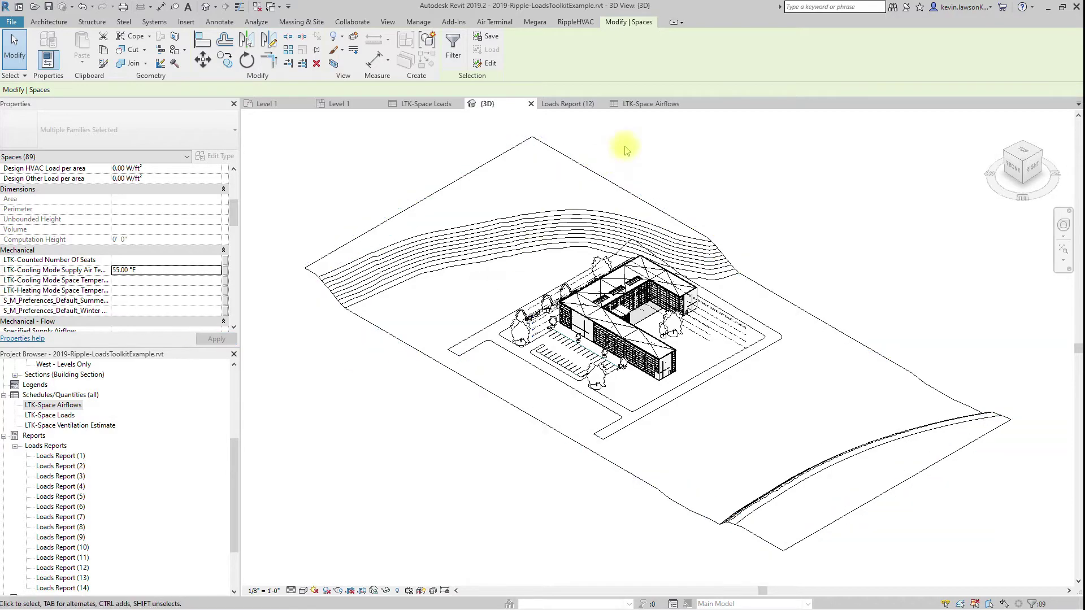
pyautogui.click(656, 106)
pyautogui.scroll(10, 752, 209)
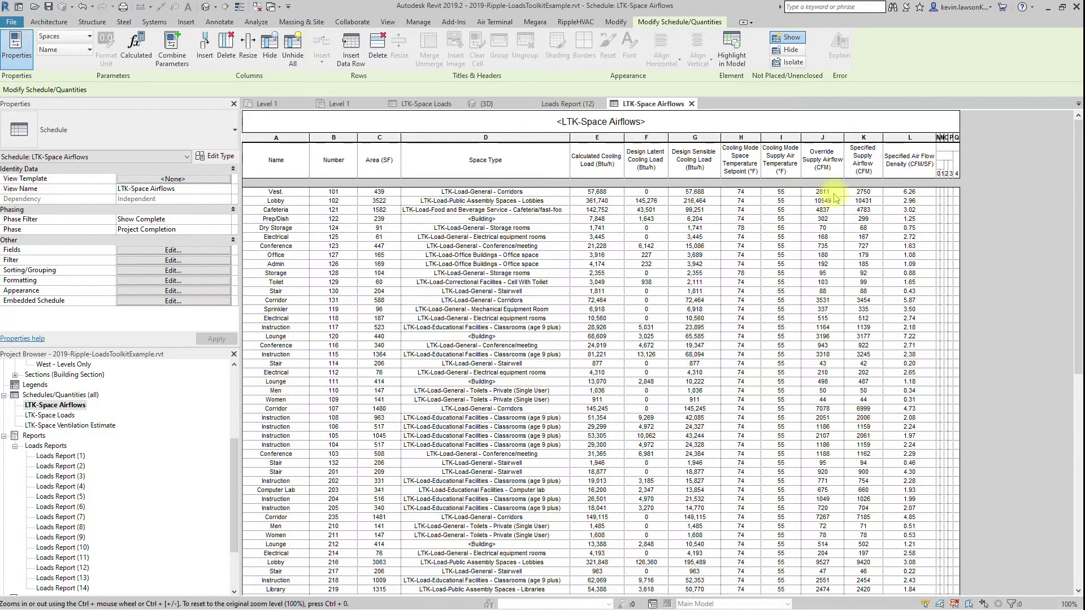
pyautogui.click(575, 21)
# Run Round and Assign Override CFM with 50 CFM minimum, rounding up to nearest 5, for all spaces
pyautogui.click(392, 58)
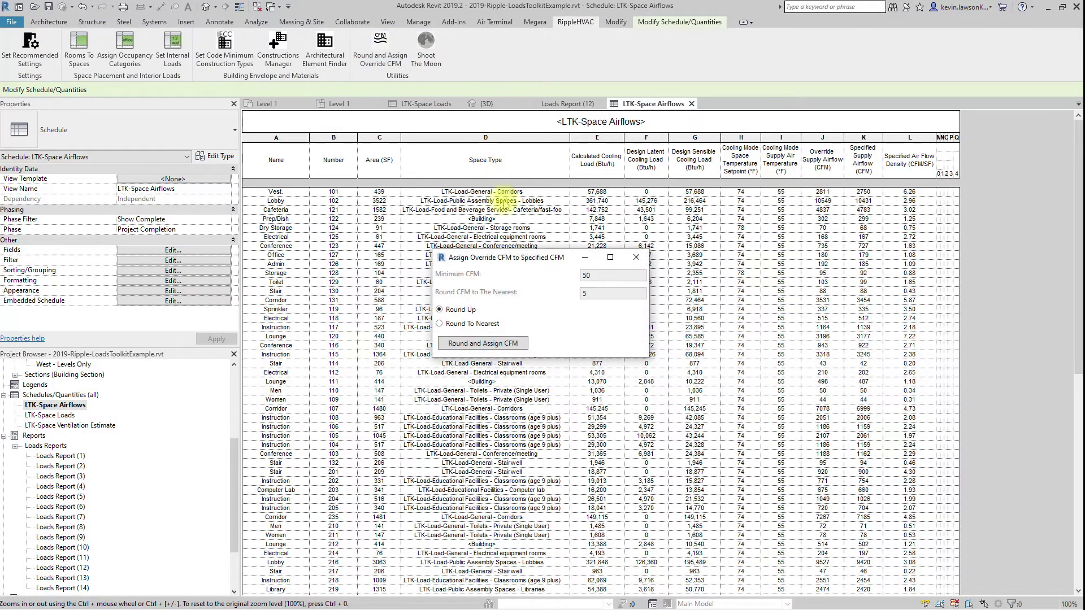
pyautogui.click(600, 293)
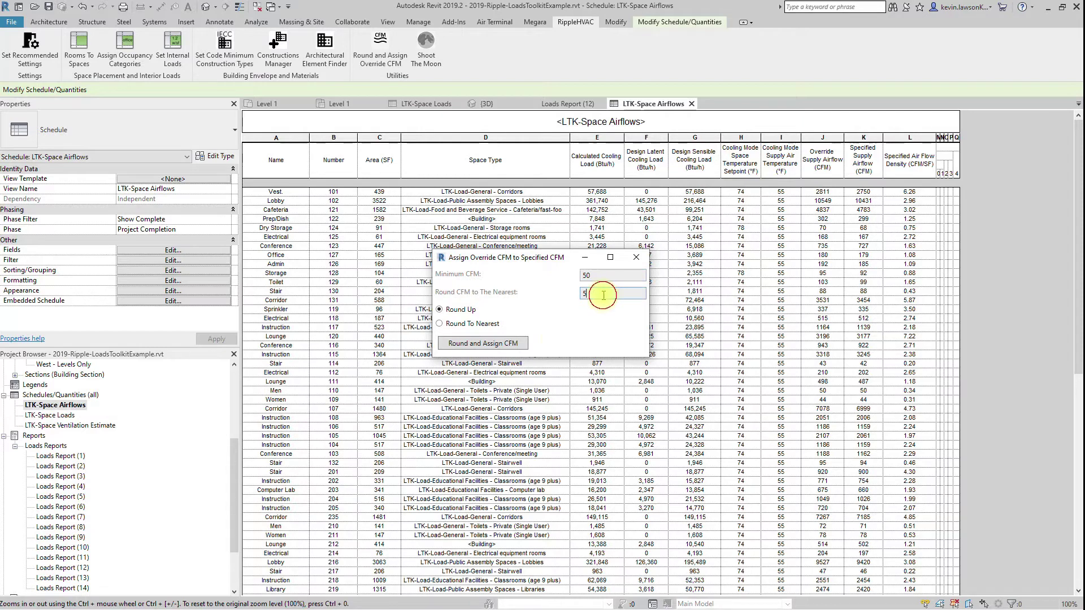
pyautogui.click(489, 344)
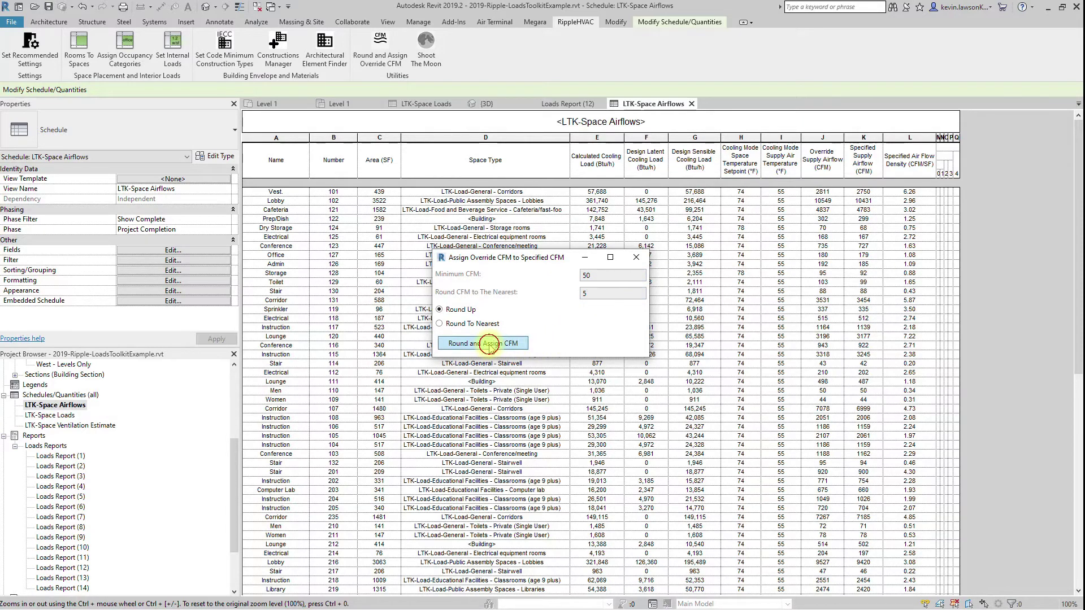
pyautogui.click(572, 346)
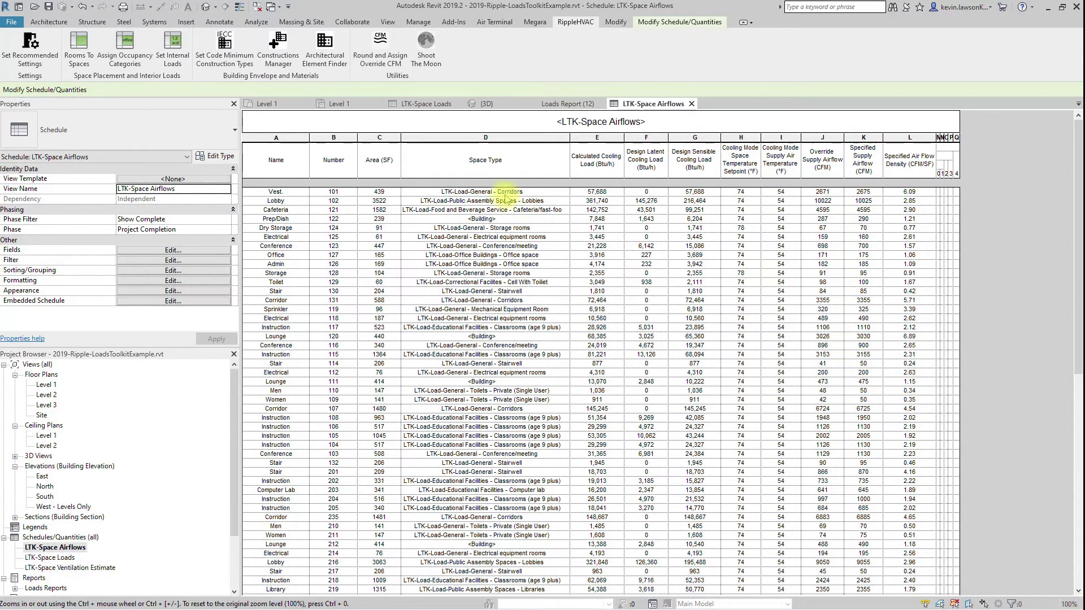
pyautogui.click(430, 105)
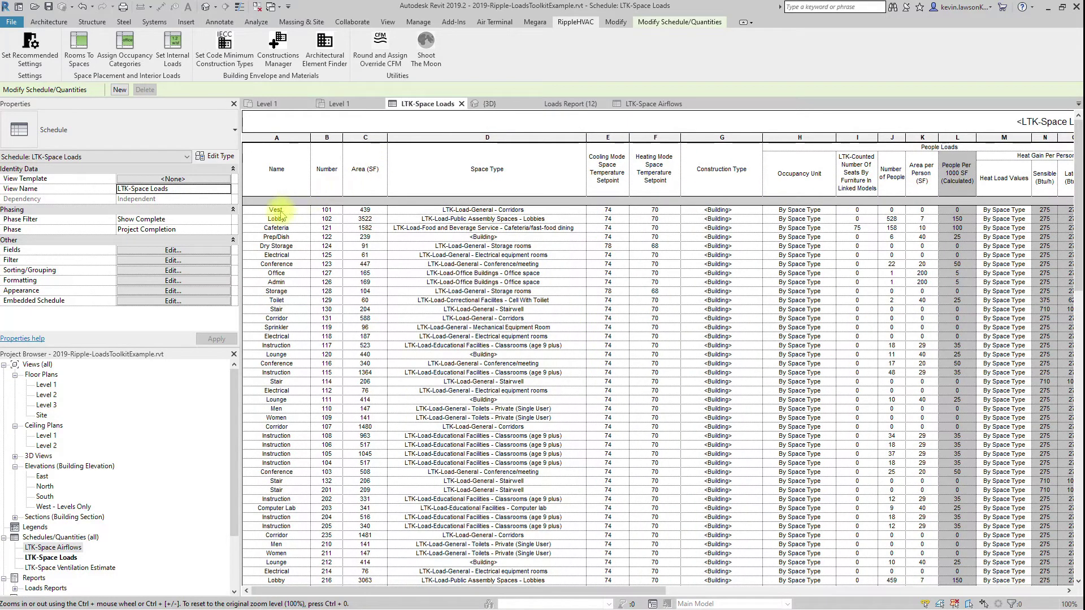
# Select every Name row in LTK-Space Loads and delete all 129 spaces, confirming the warning
pyautogui.scroll(-15, 382, 325)
pyautogui.keyDown('shift'); pyautogui.click(295, 575); pyautogui.keyUp('shift')
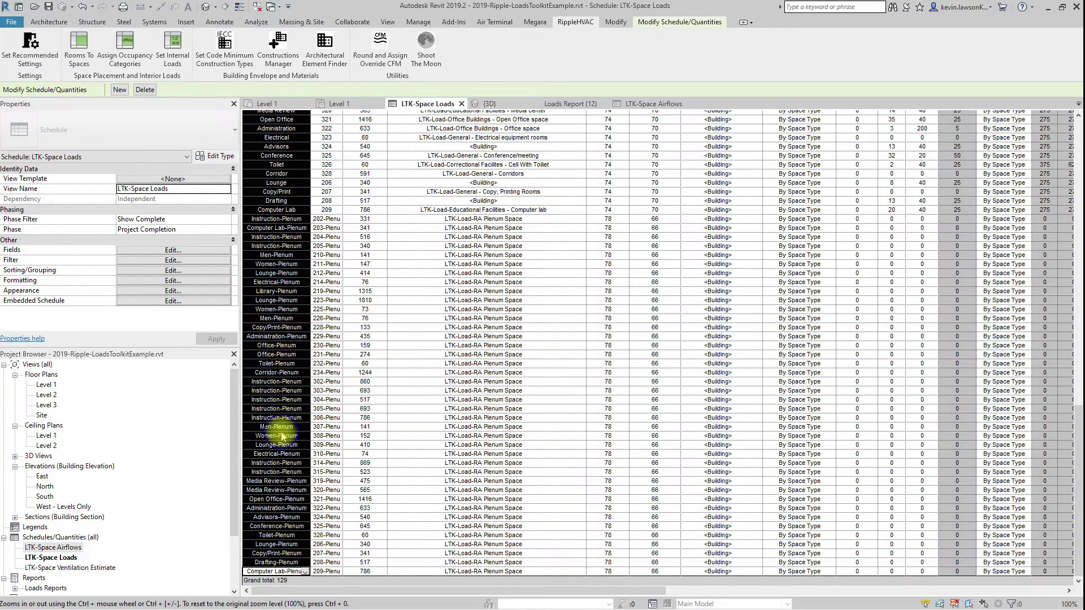
pyautogui.rightClick(276, 436)
pyautogui.click(331, 346)
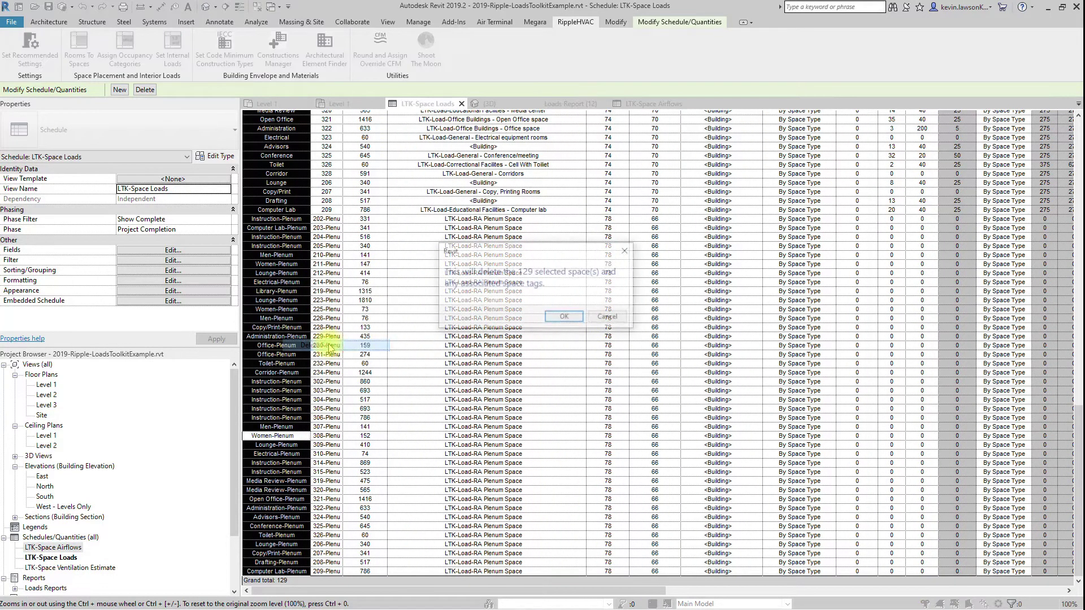
pyautogui.click(565, 316)
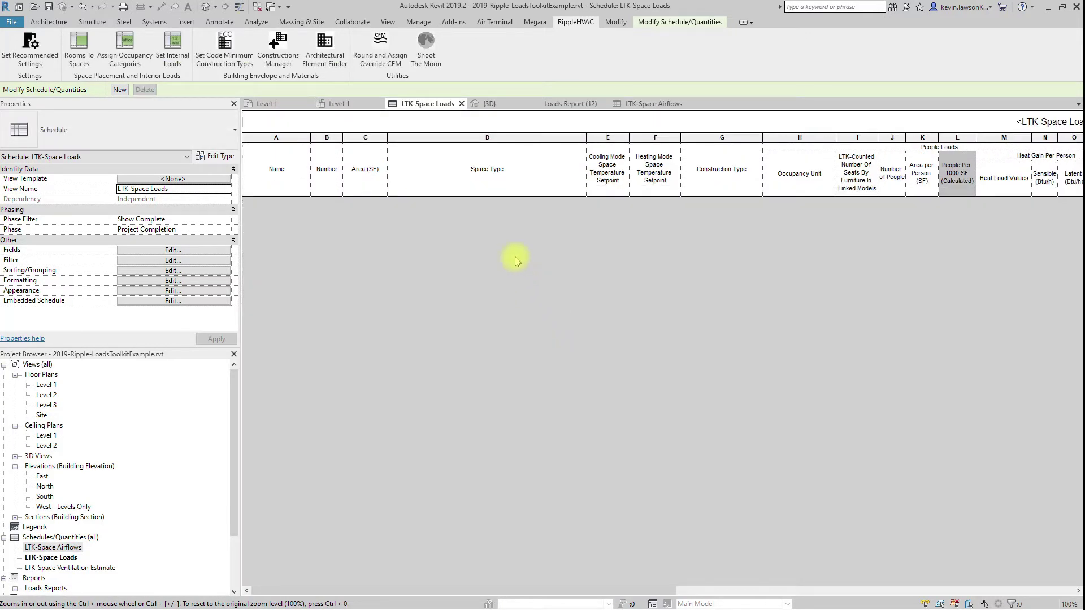
# Run Shoot The Moon to re-create 89 spaces and 40 plenums and generate Loads Report (13)
pyautogui.click(426, 43)
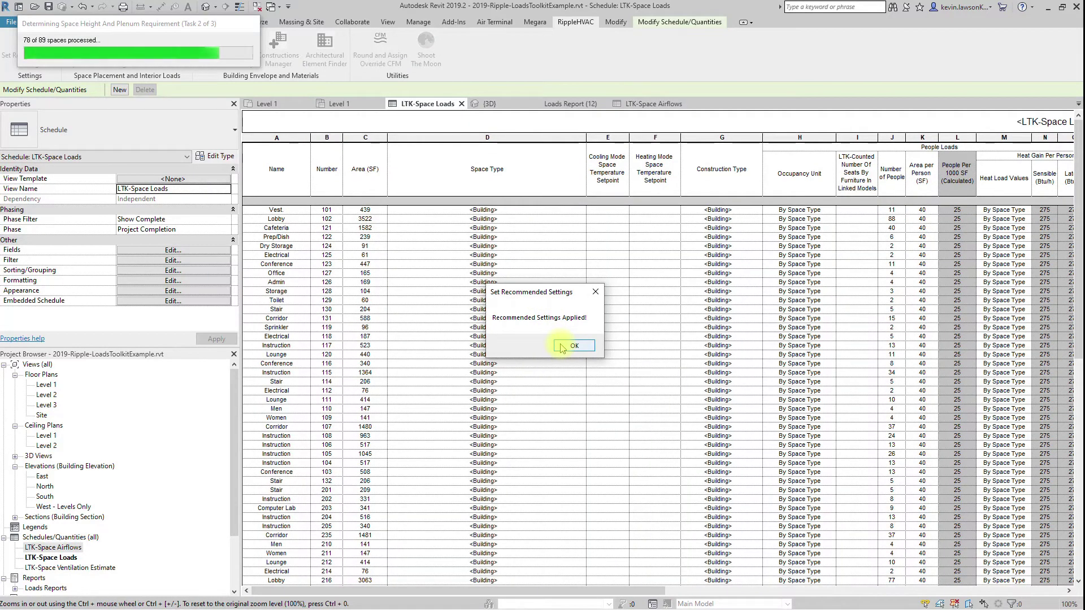
pyautogui.click(562, 346)
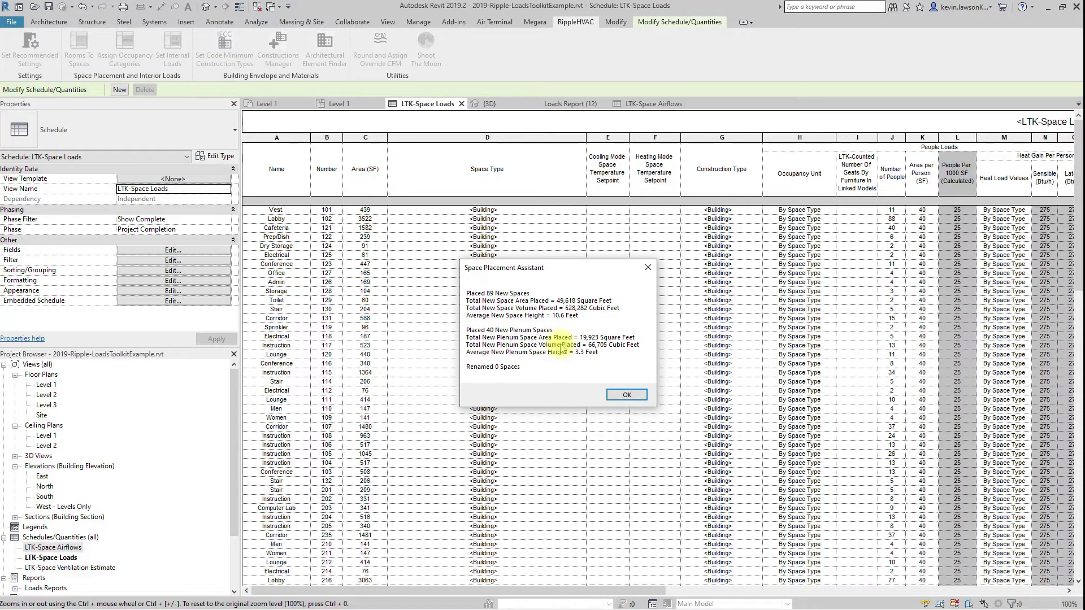
pyautogui.press('Return')
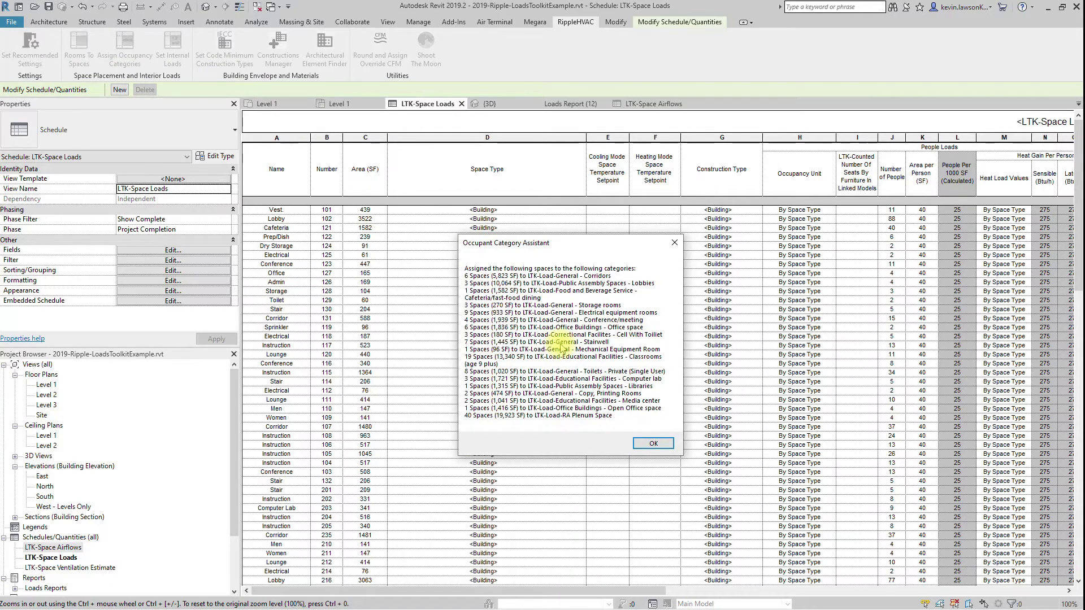
pyautogui.press('Return')
pyautogui.press('Return')
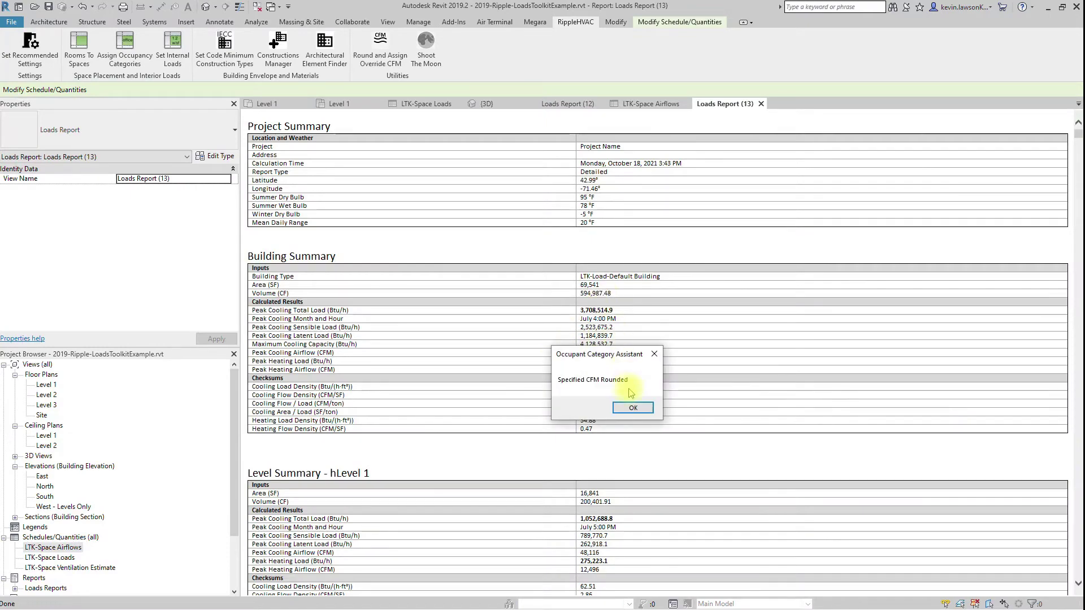
# Dismiss the Specified CFM Rounded message and return to the LTK-Space Airflows schedule
pyautogui.click(631, 408)
pyautogui.click(650, 103)
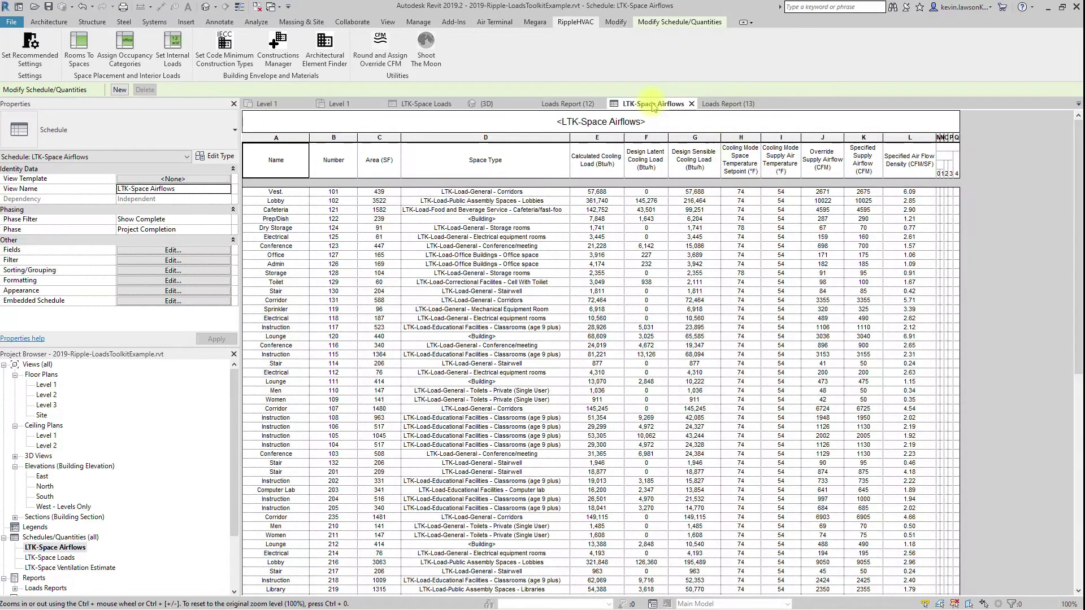